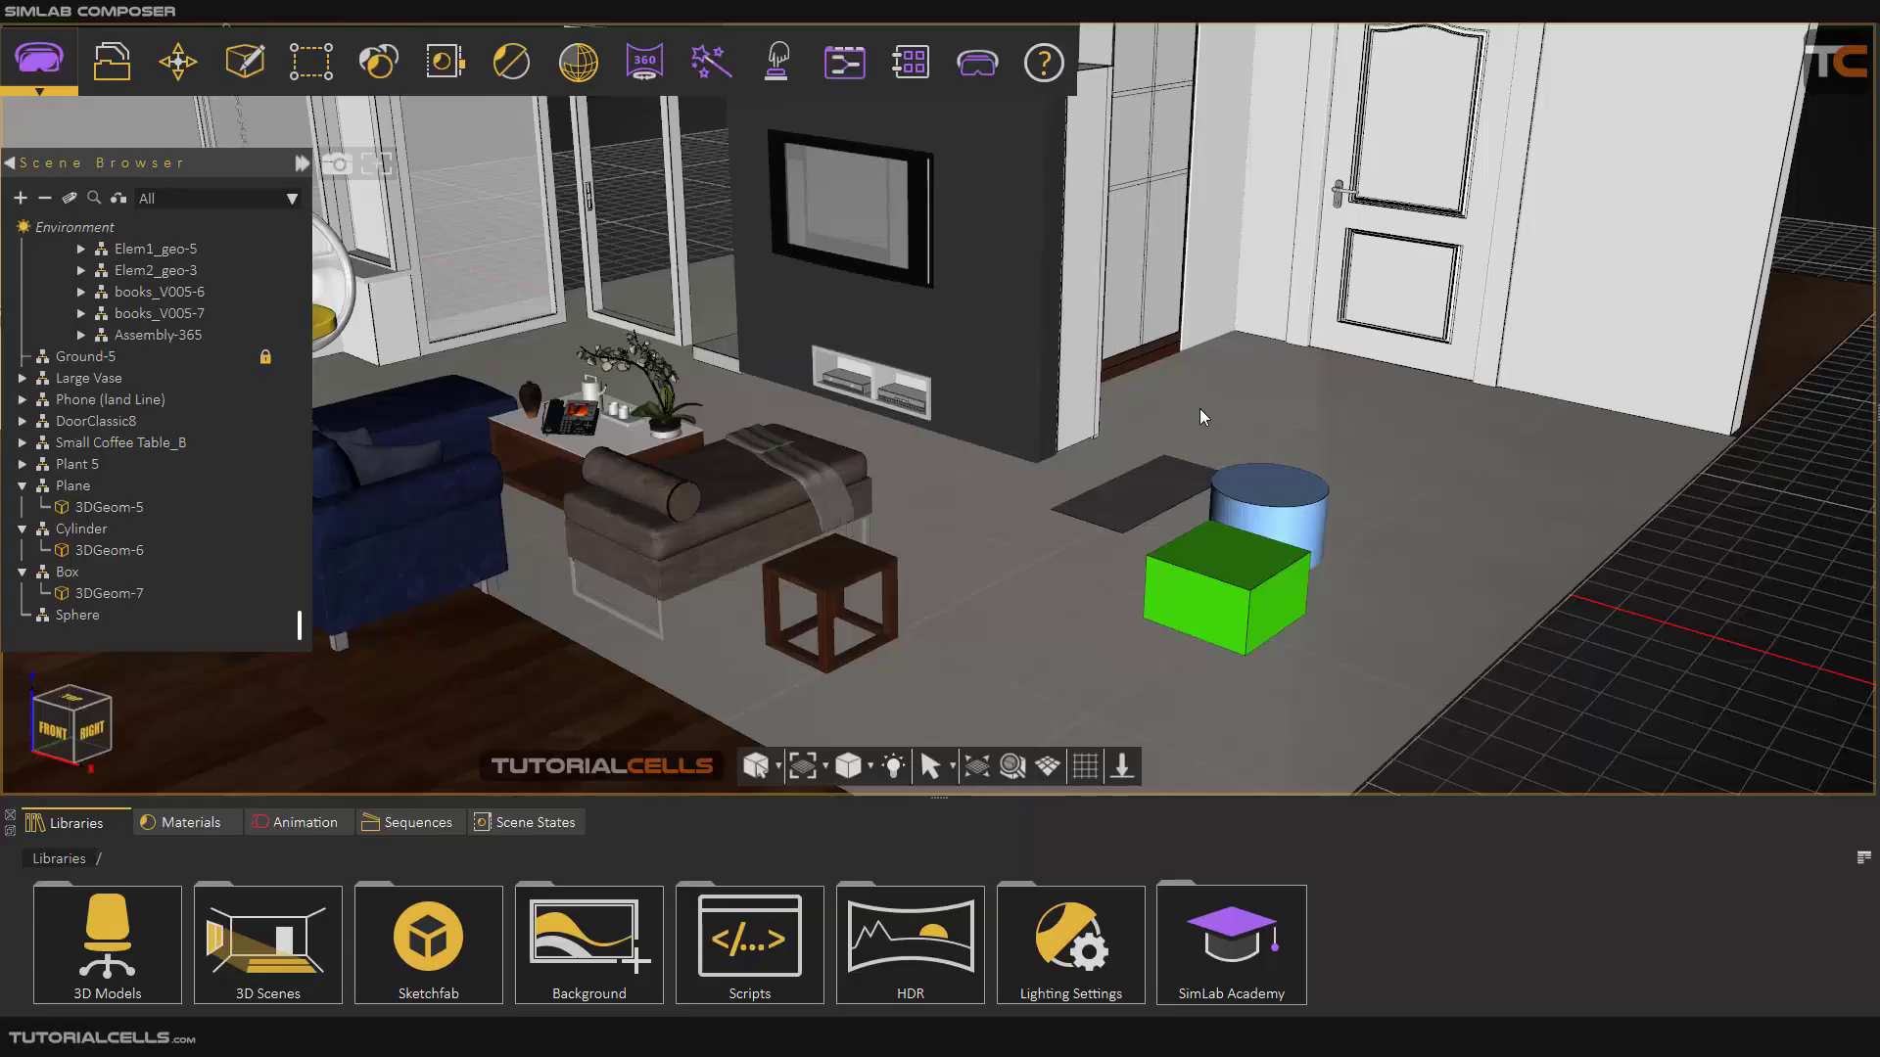
click(779, 766)
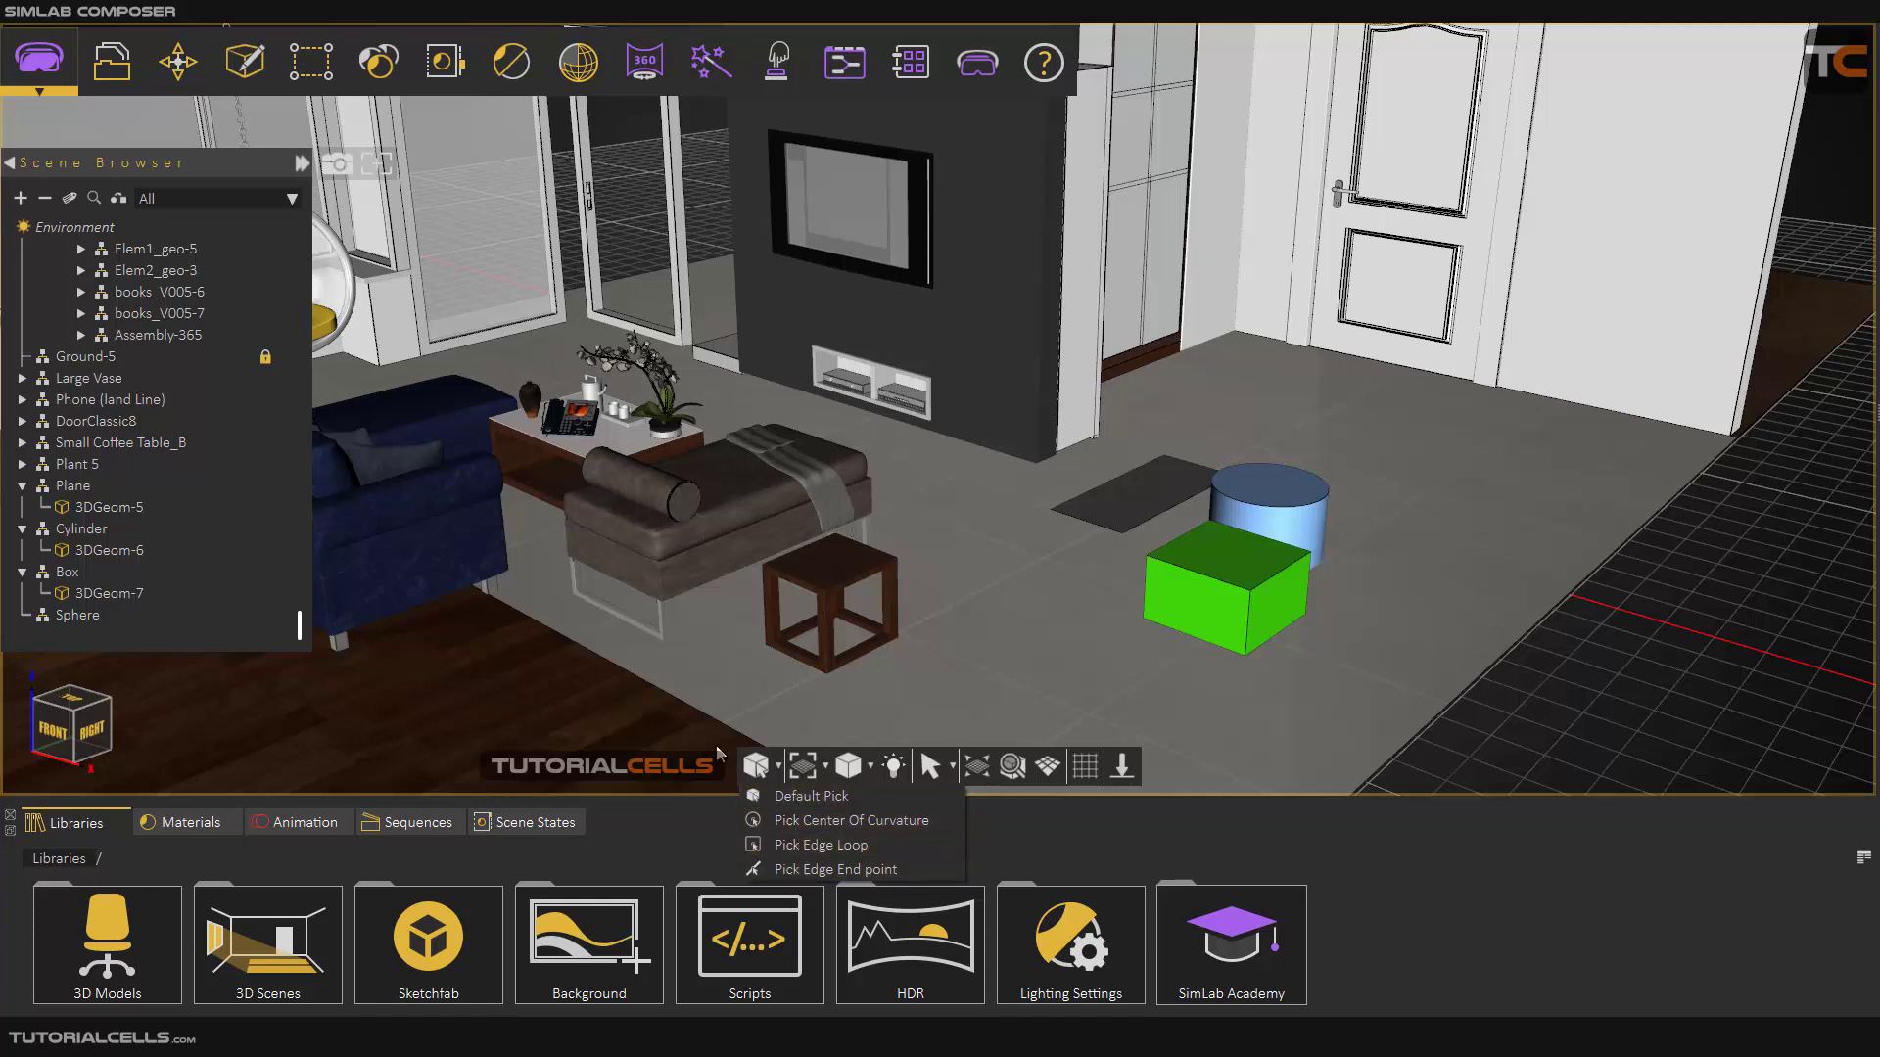
click(253, 77)
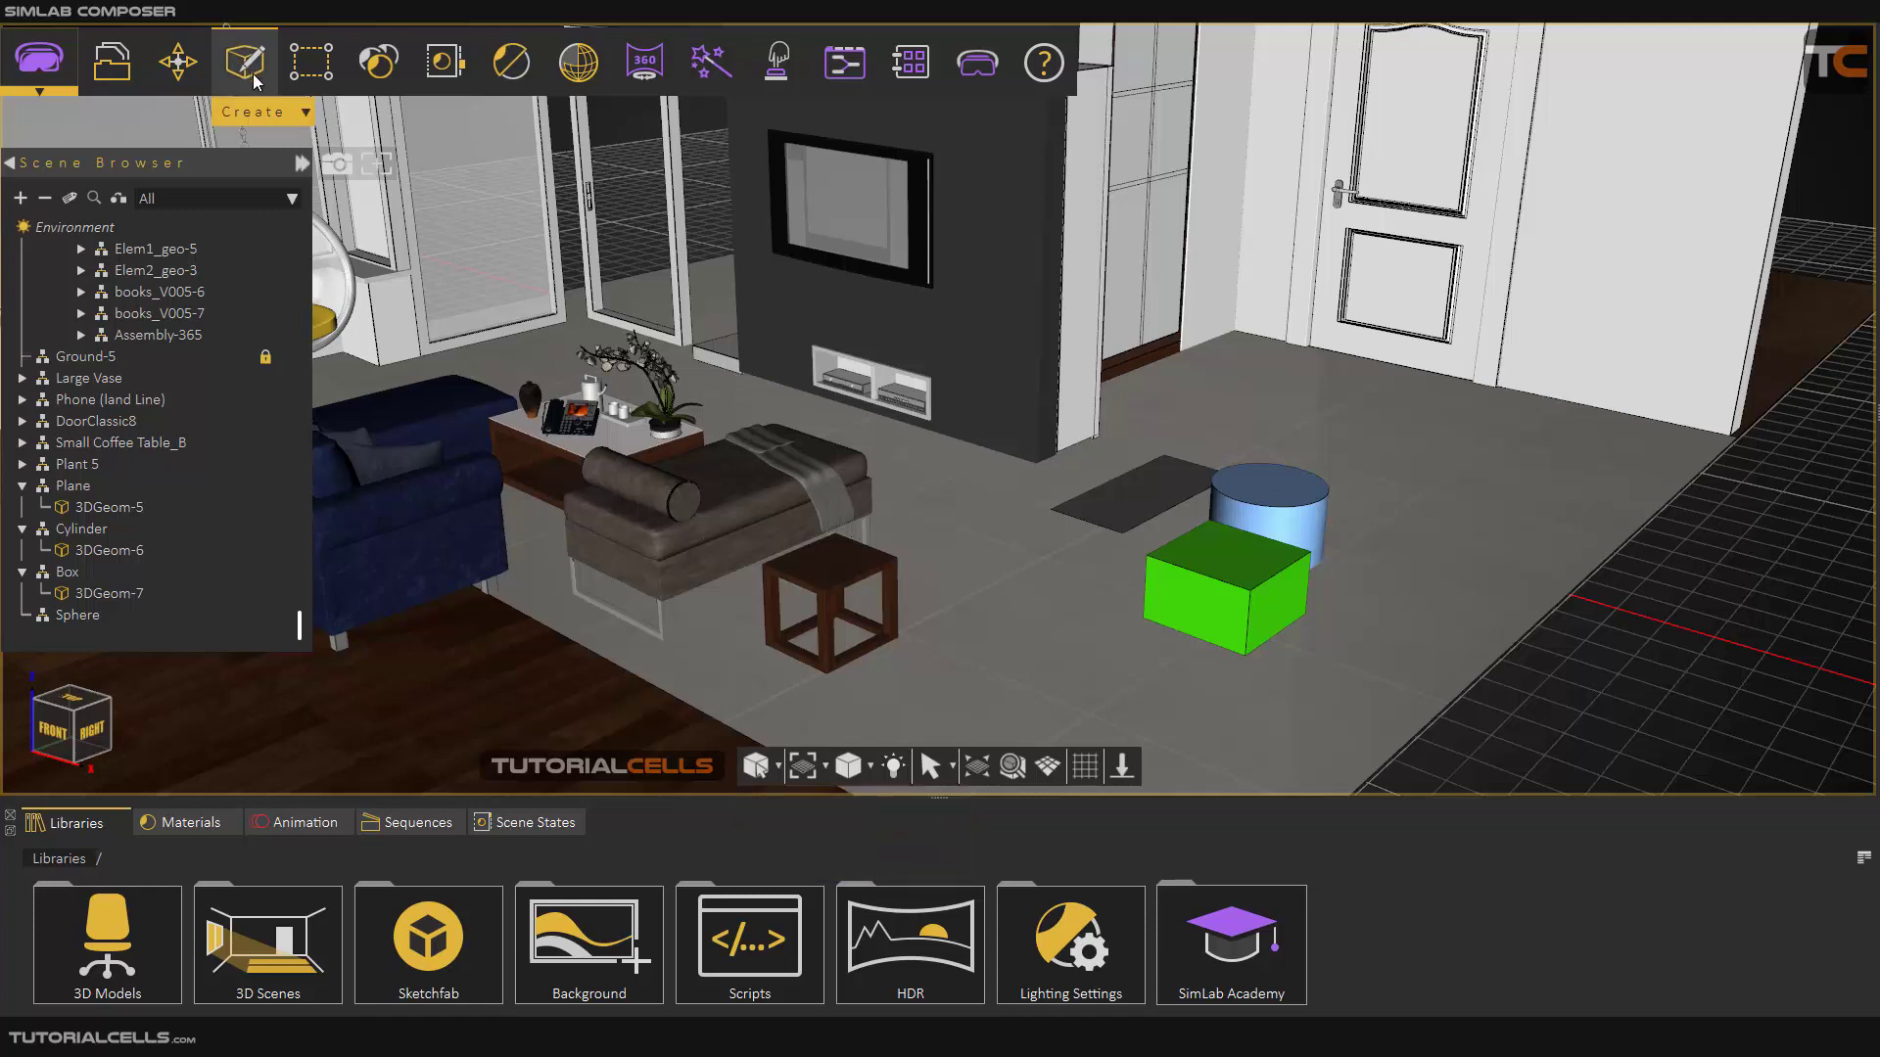
click(252, 77)
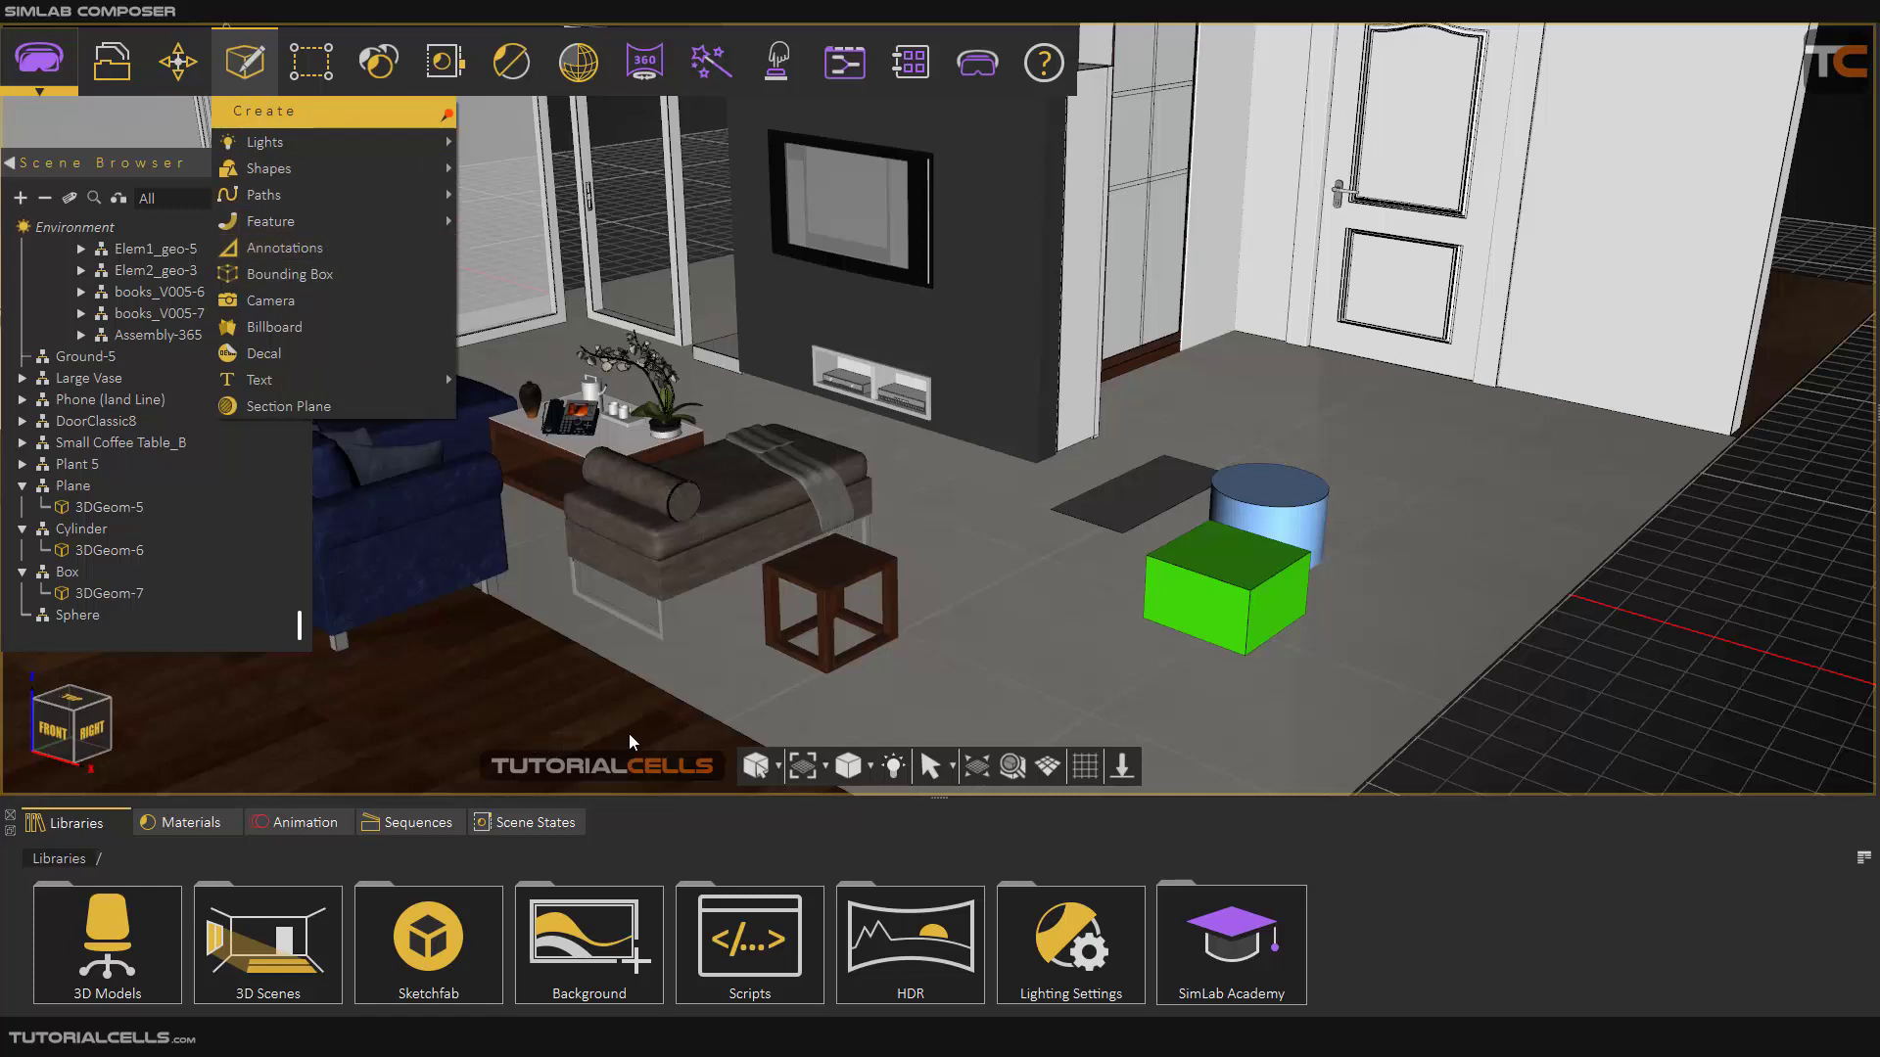
click(1508, 713)
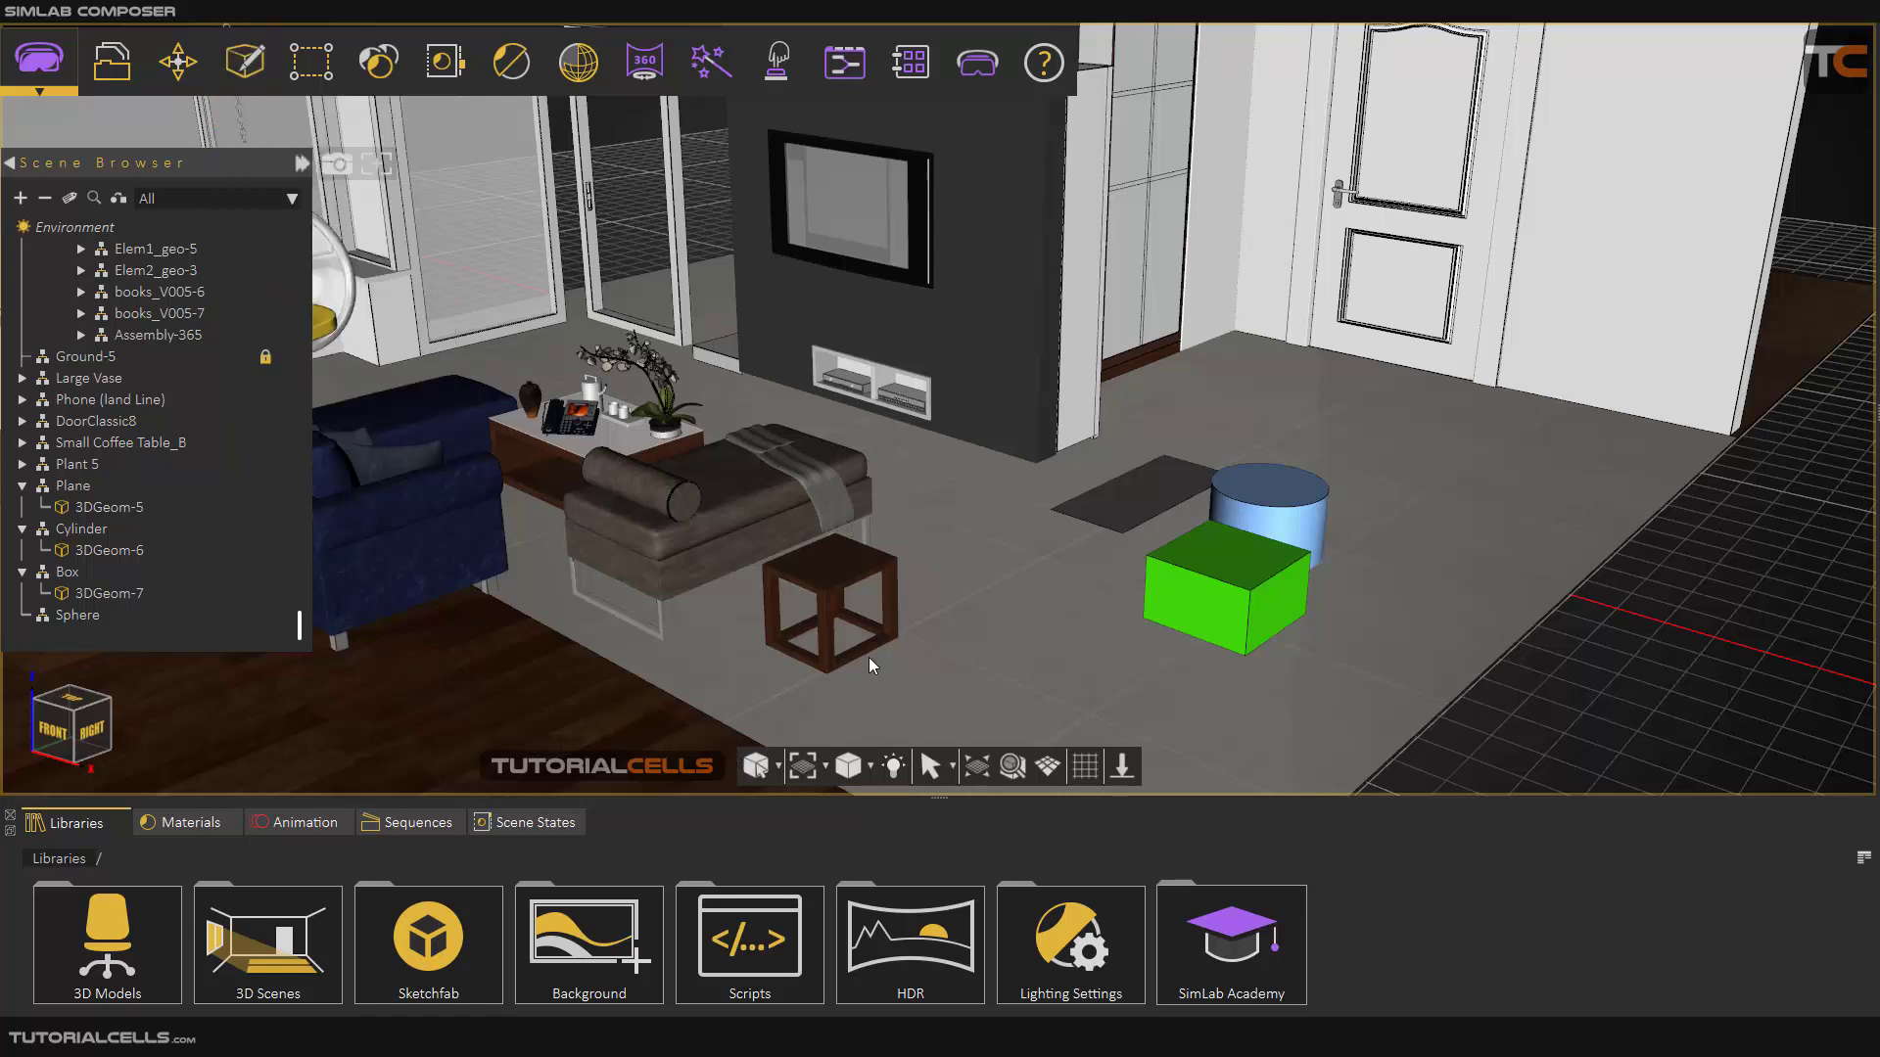
- Use Default Pick to select the green box, then the blue cylinder
scroll(867, 658, up, 4)
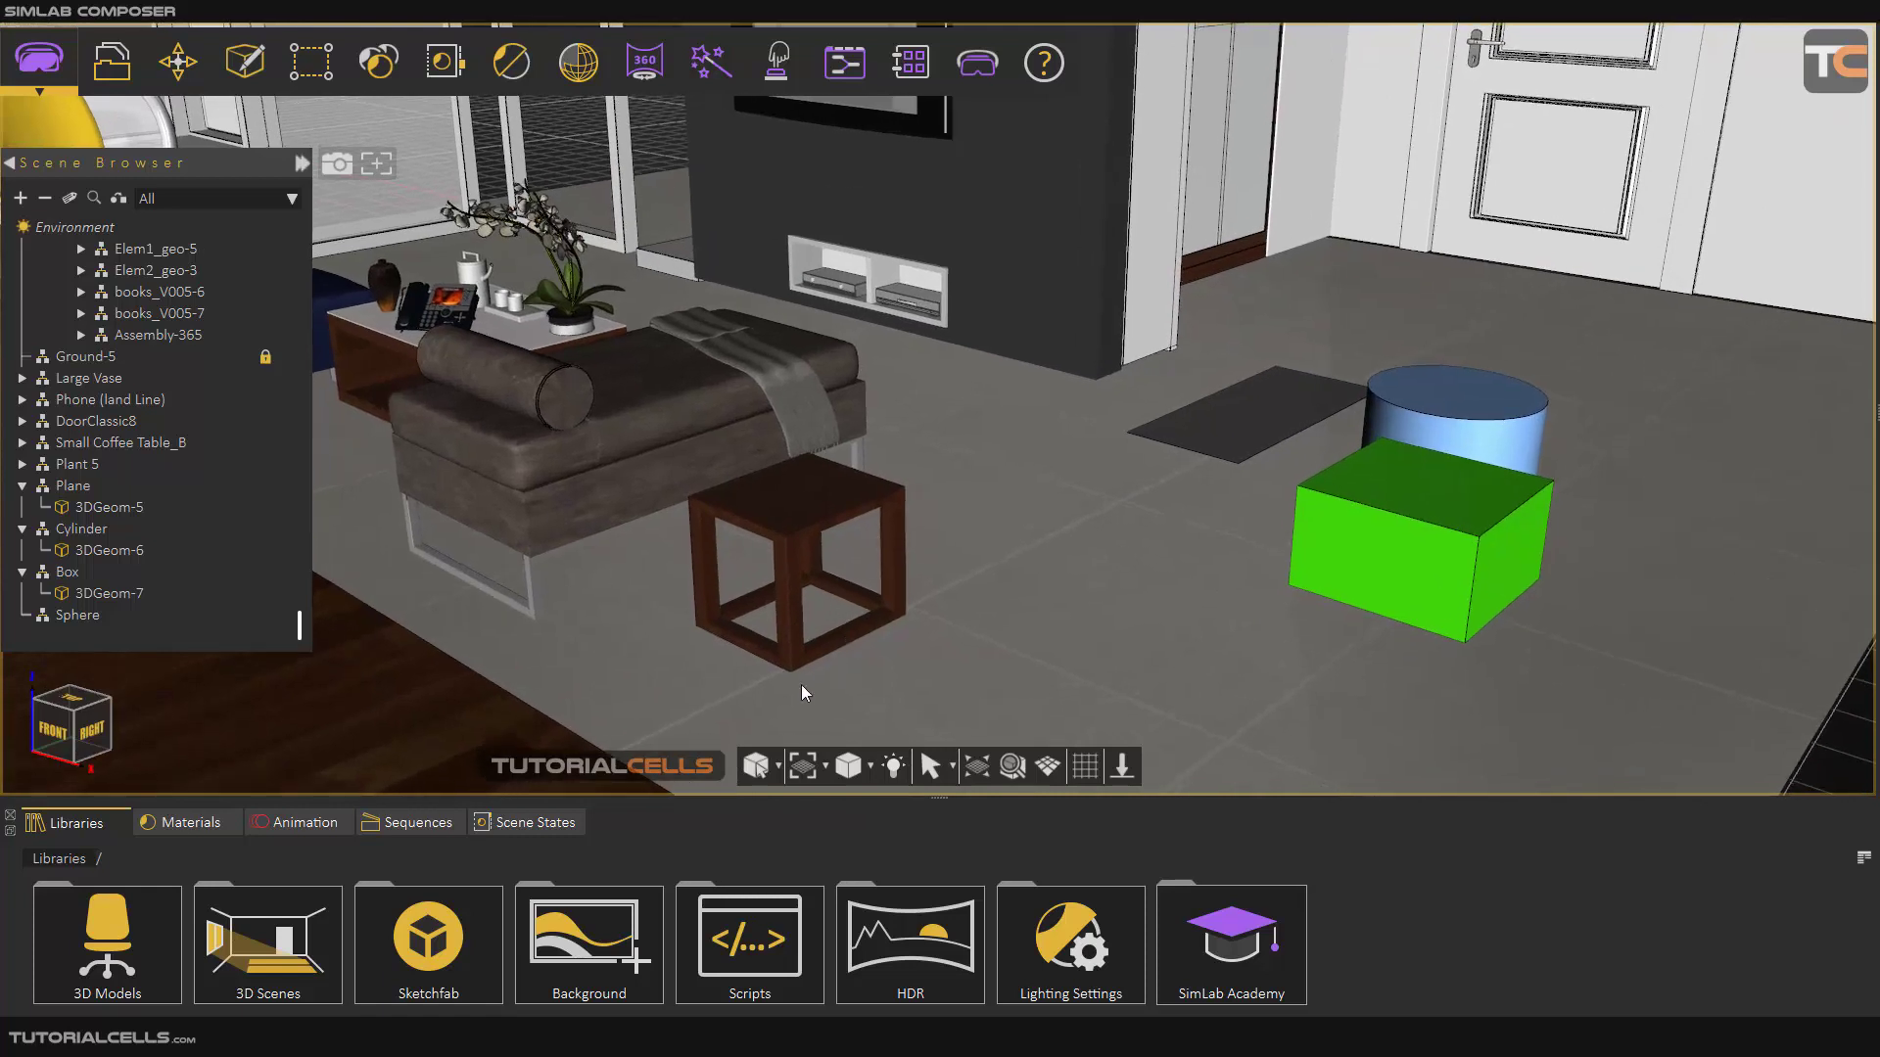
click(773, 764)
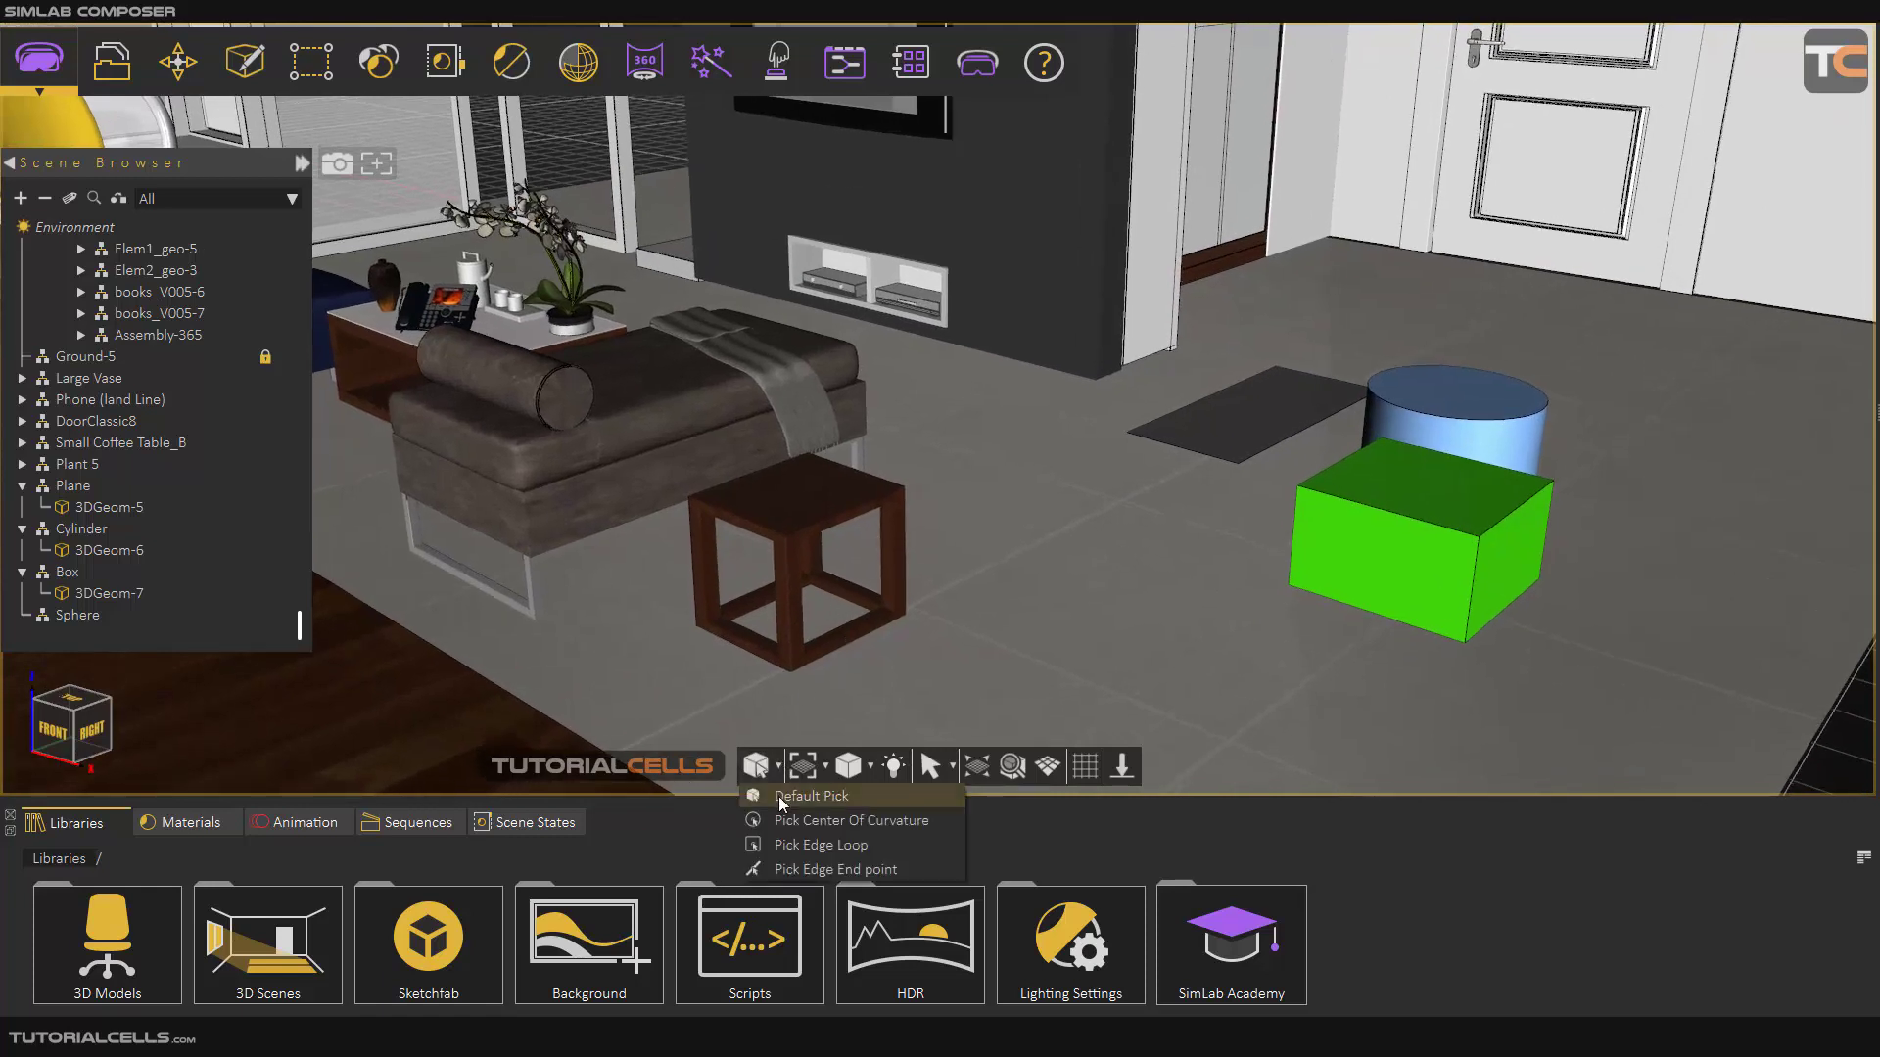
click(1403, 491)
click(1400, 492)
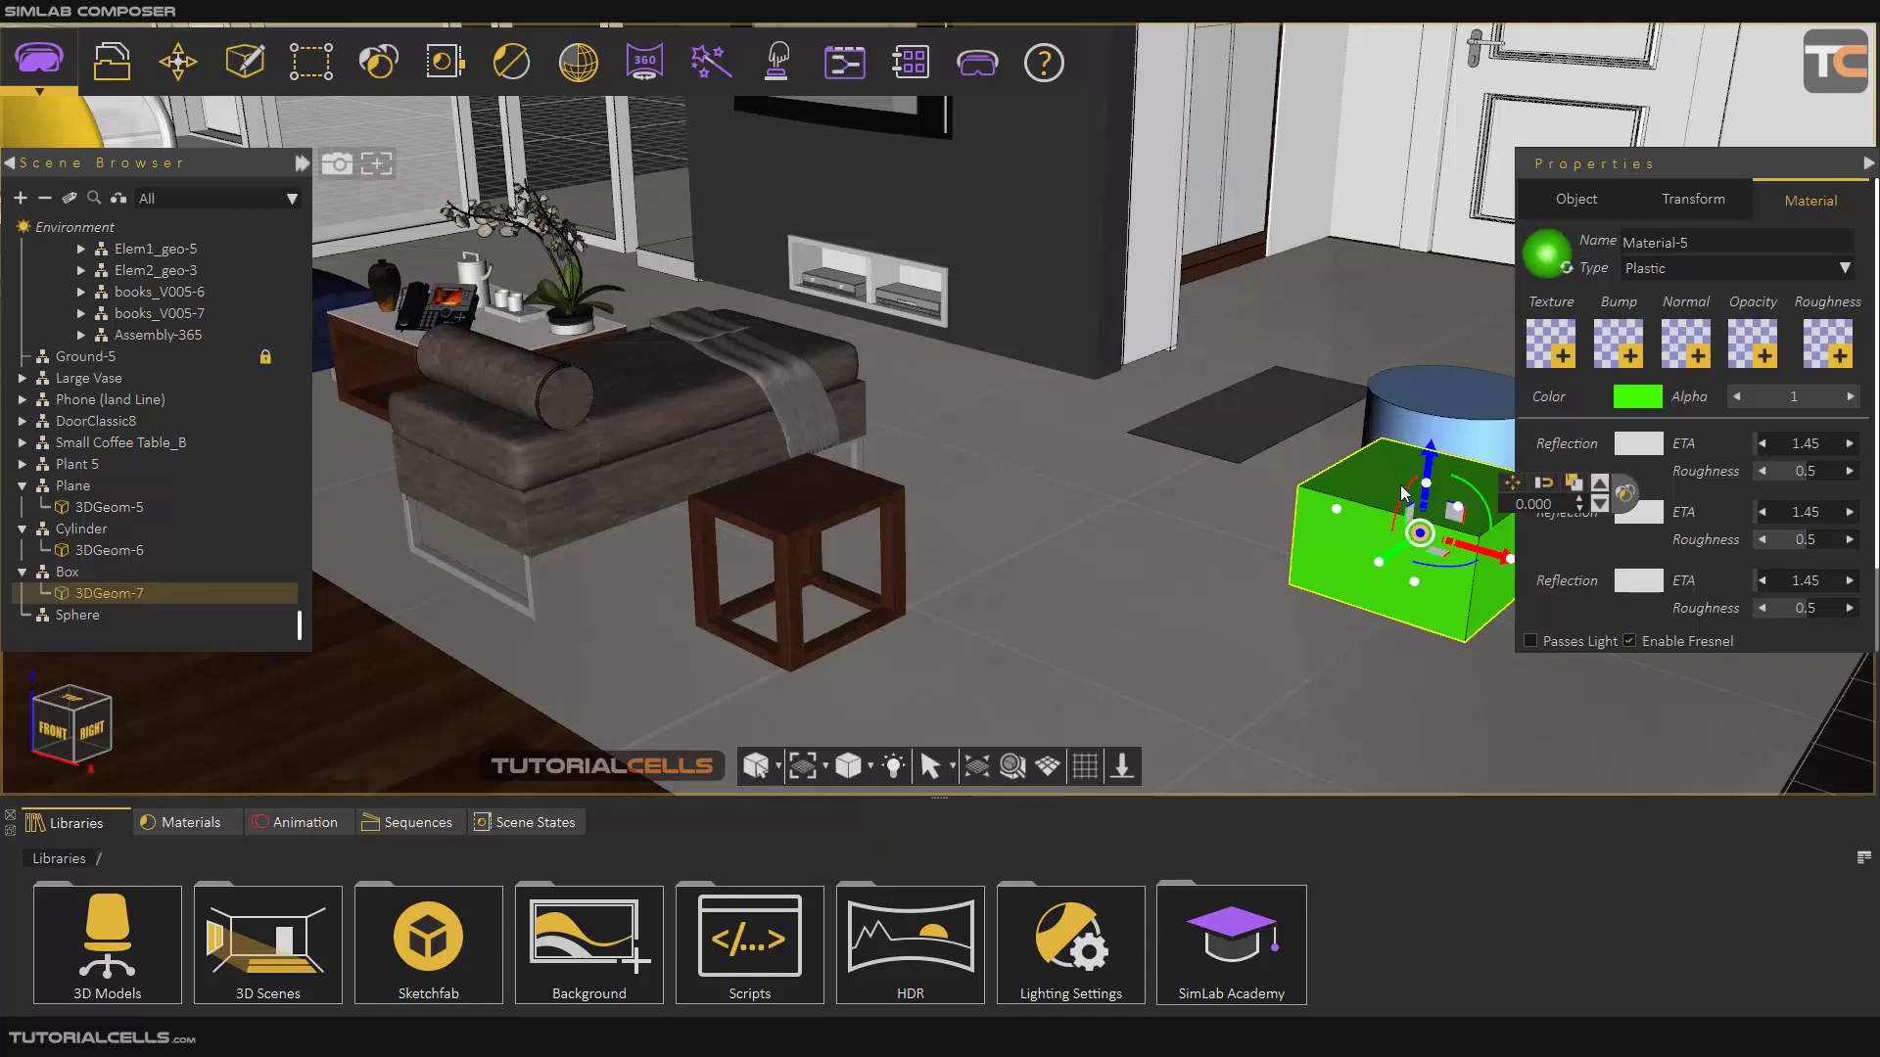
click(1435, 392)
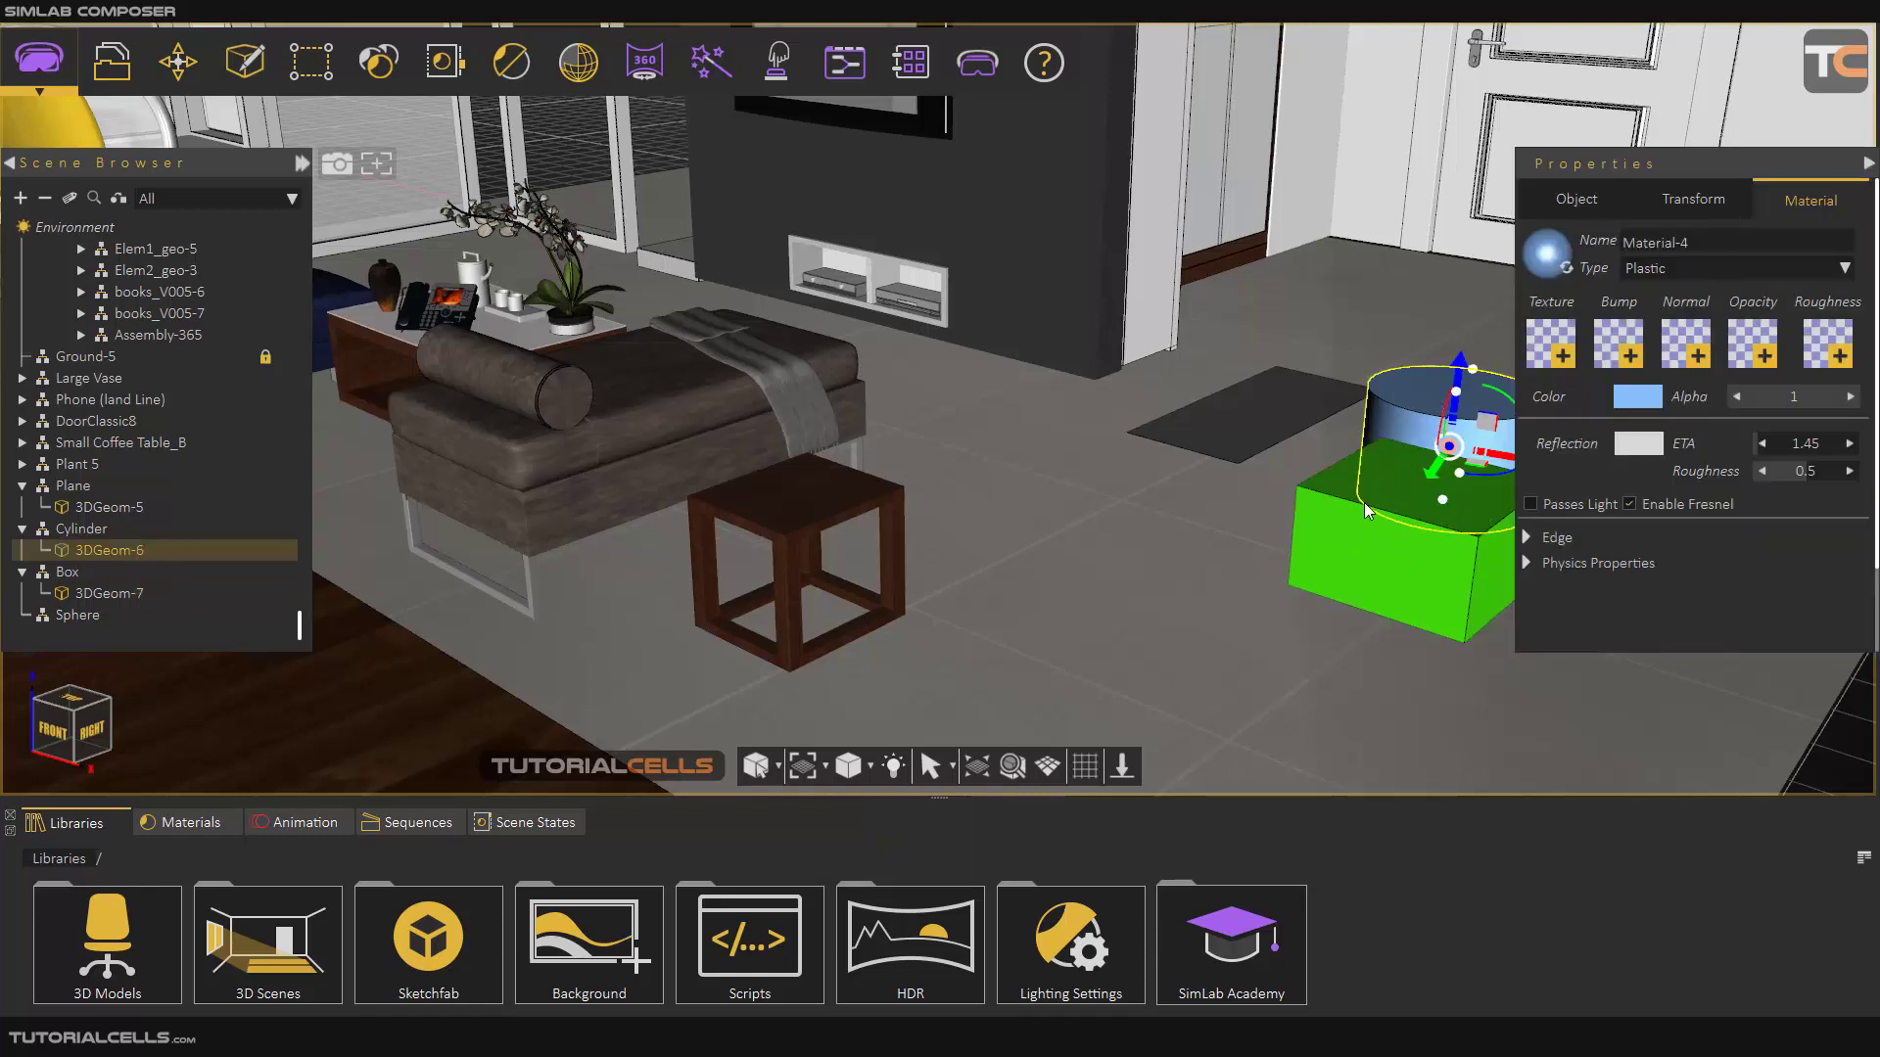
middle_drag(1377, 499, 1189, 566)
click(1197, 571)
click(1306, 435)
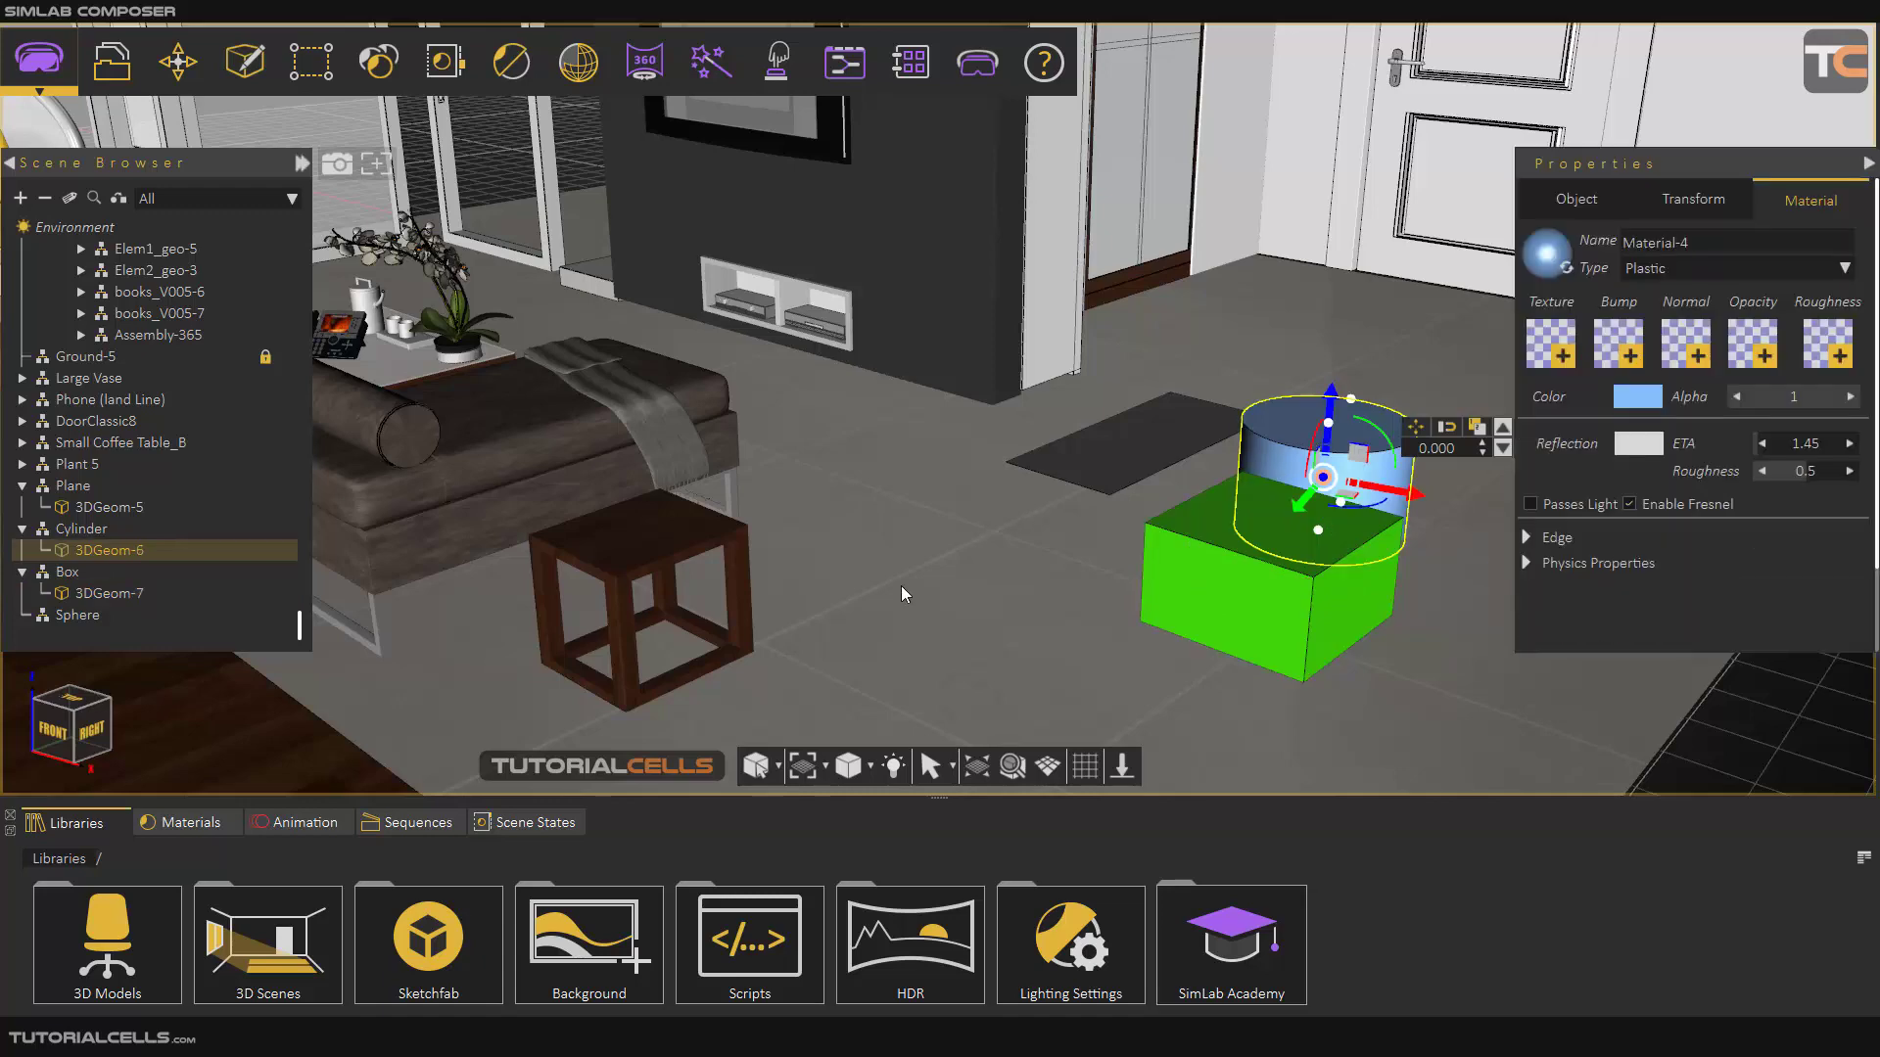
- Try Pick Center Of Curvature on the circular top edge of the blue cylinder
click(778, 767)
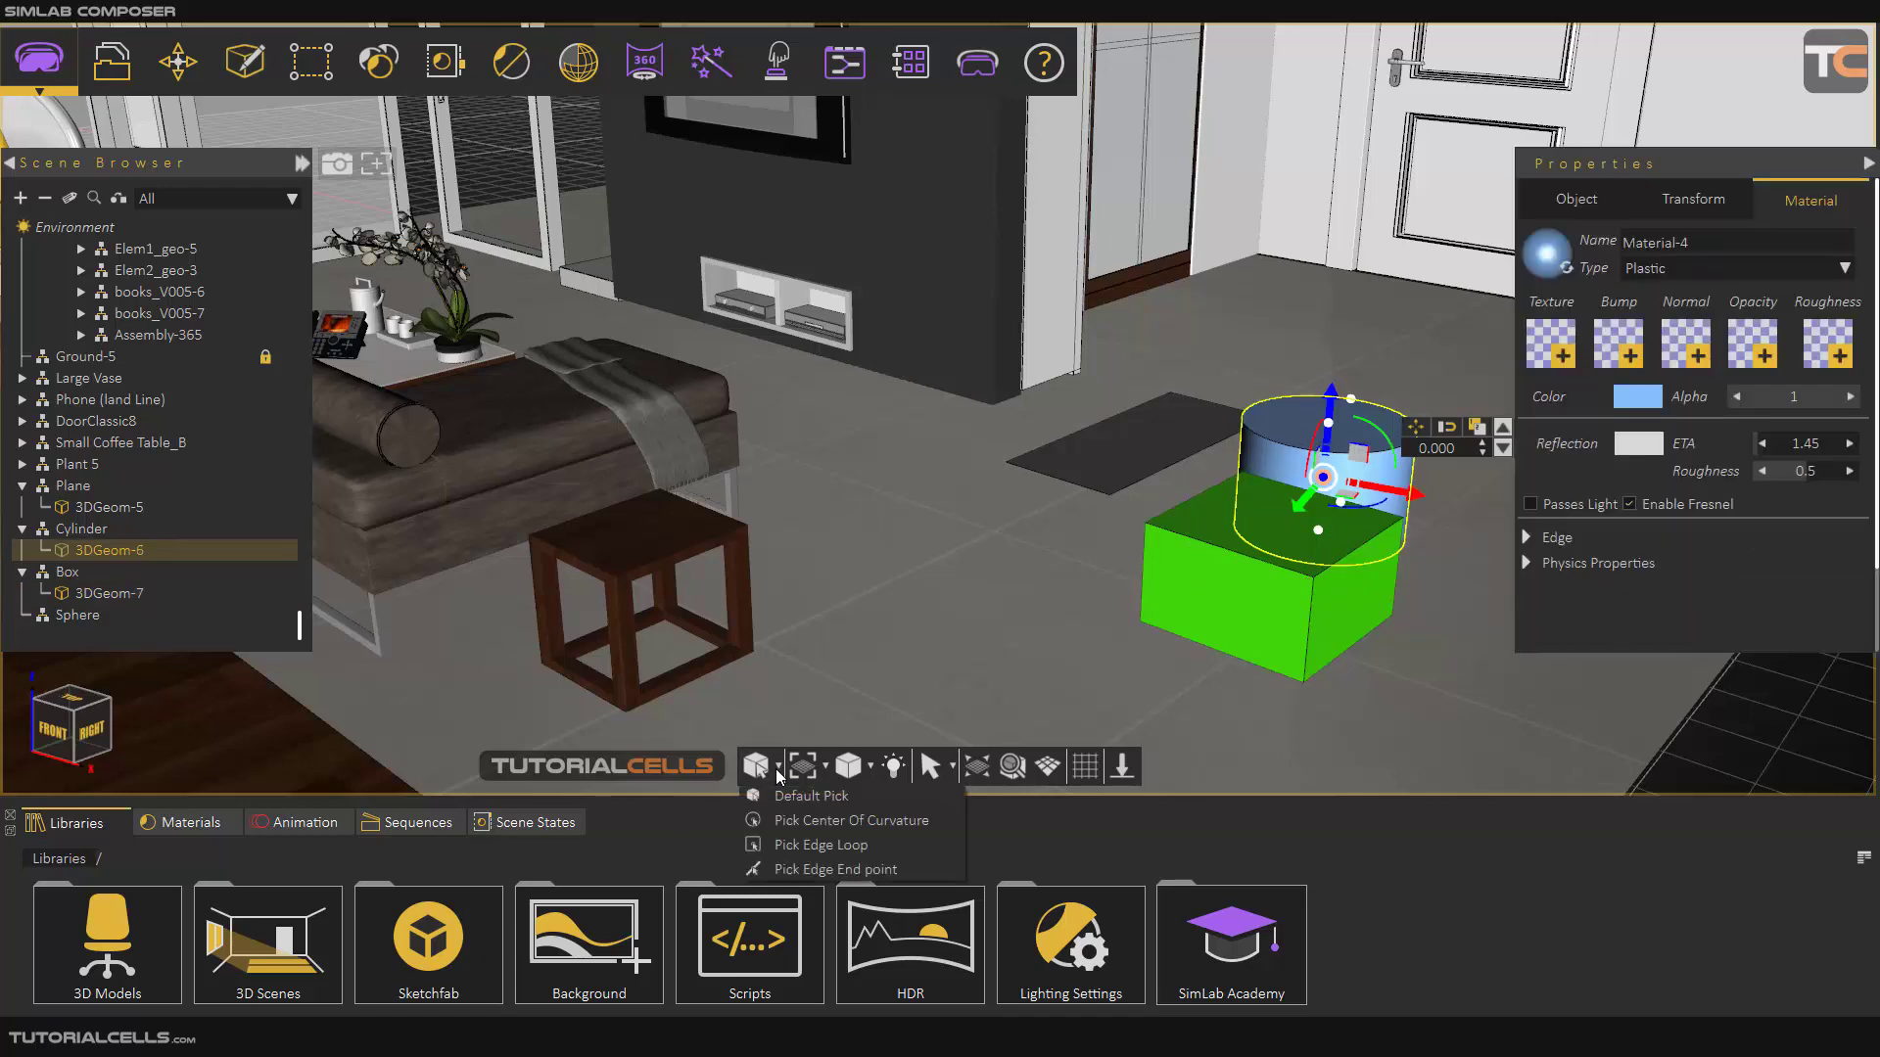
click(783, 820)
click(1376, 474)
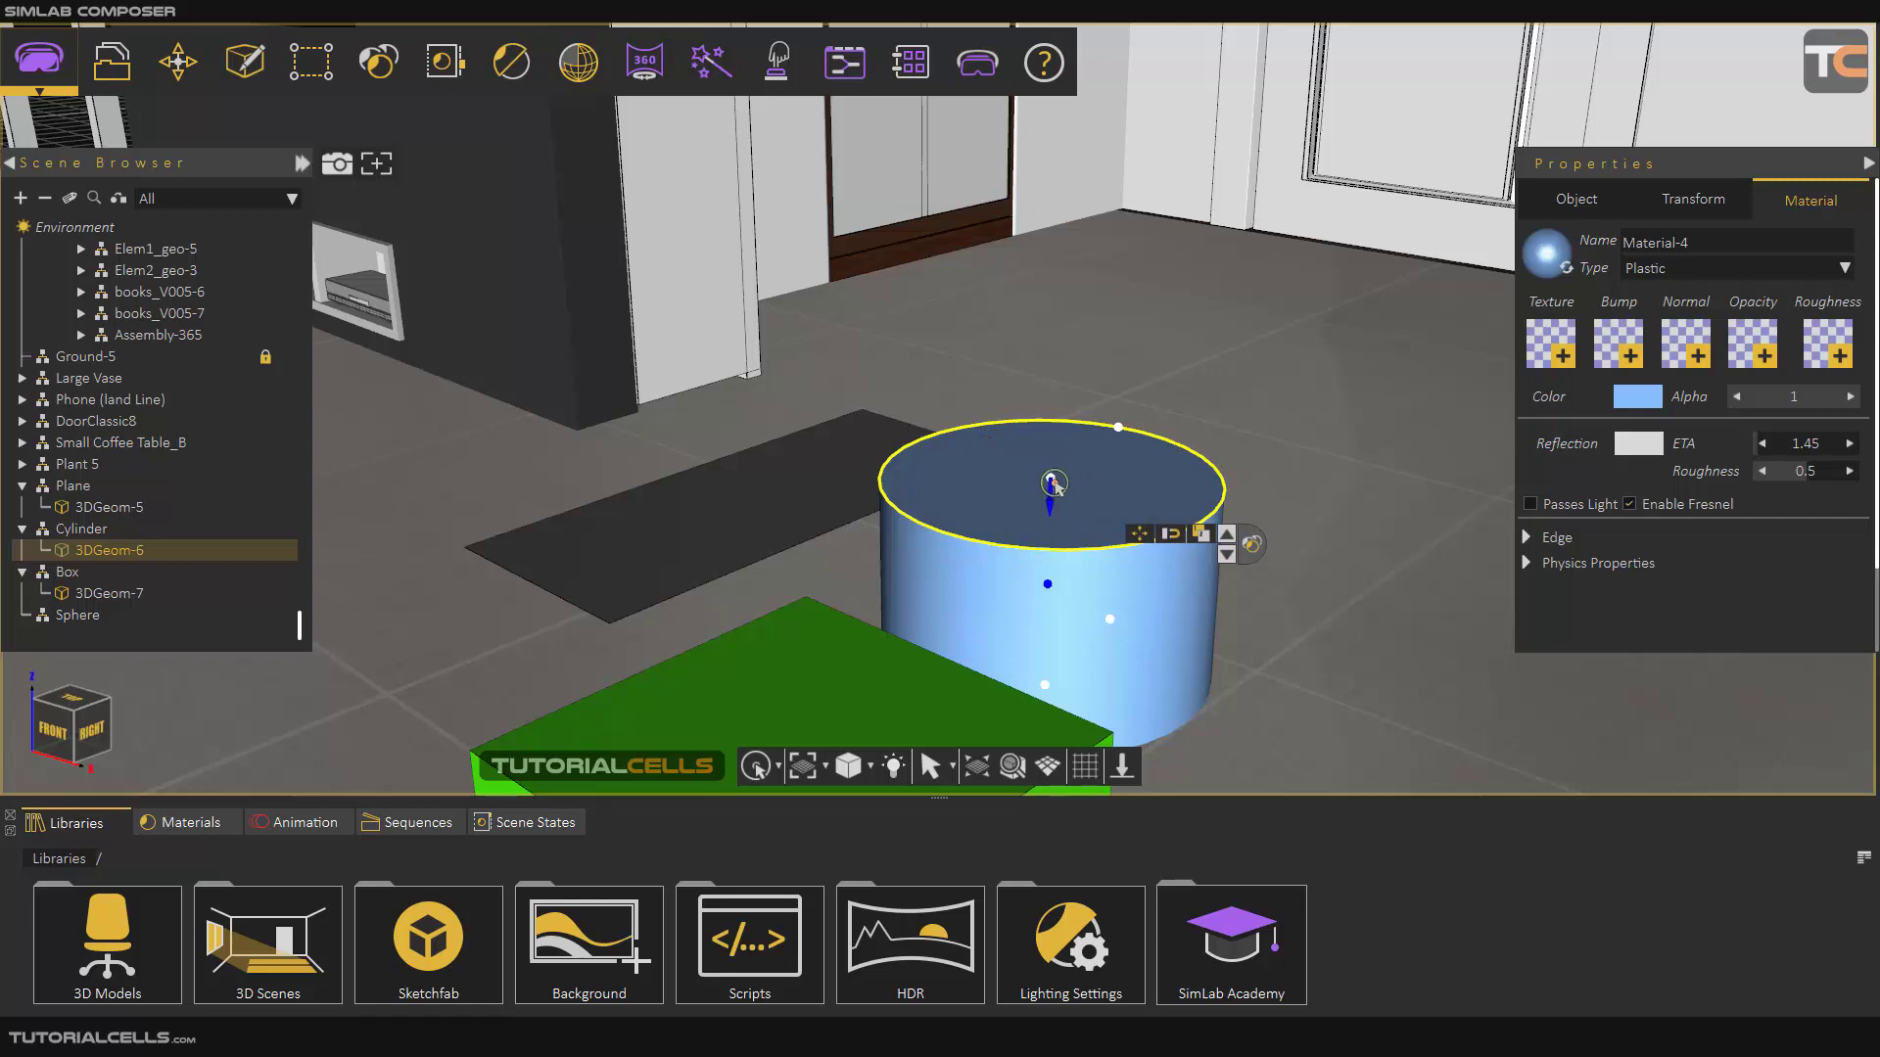
scroll(785, 733, up, 5)
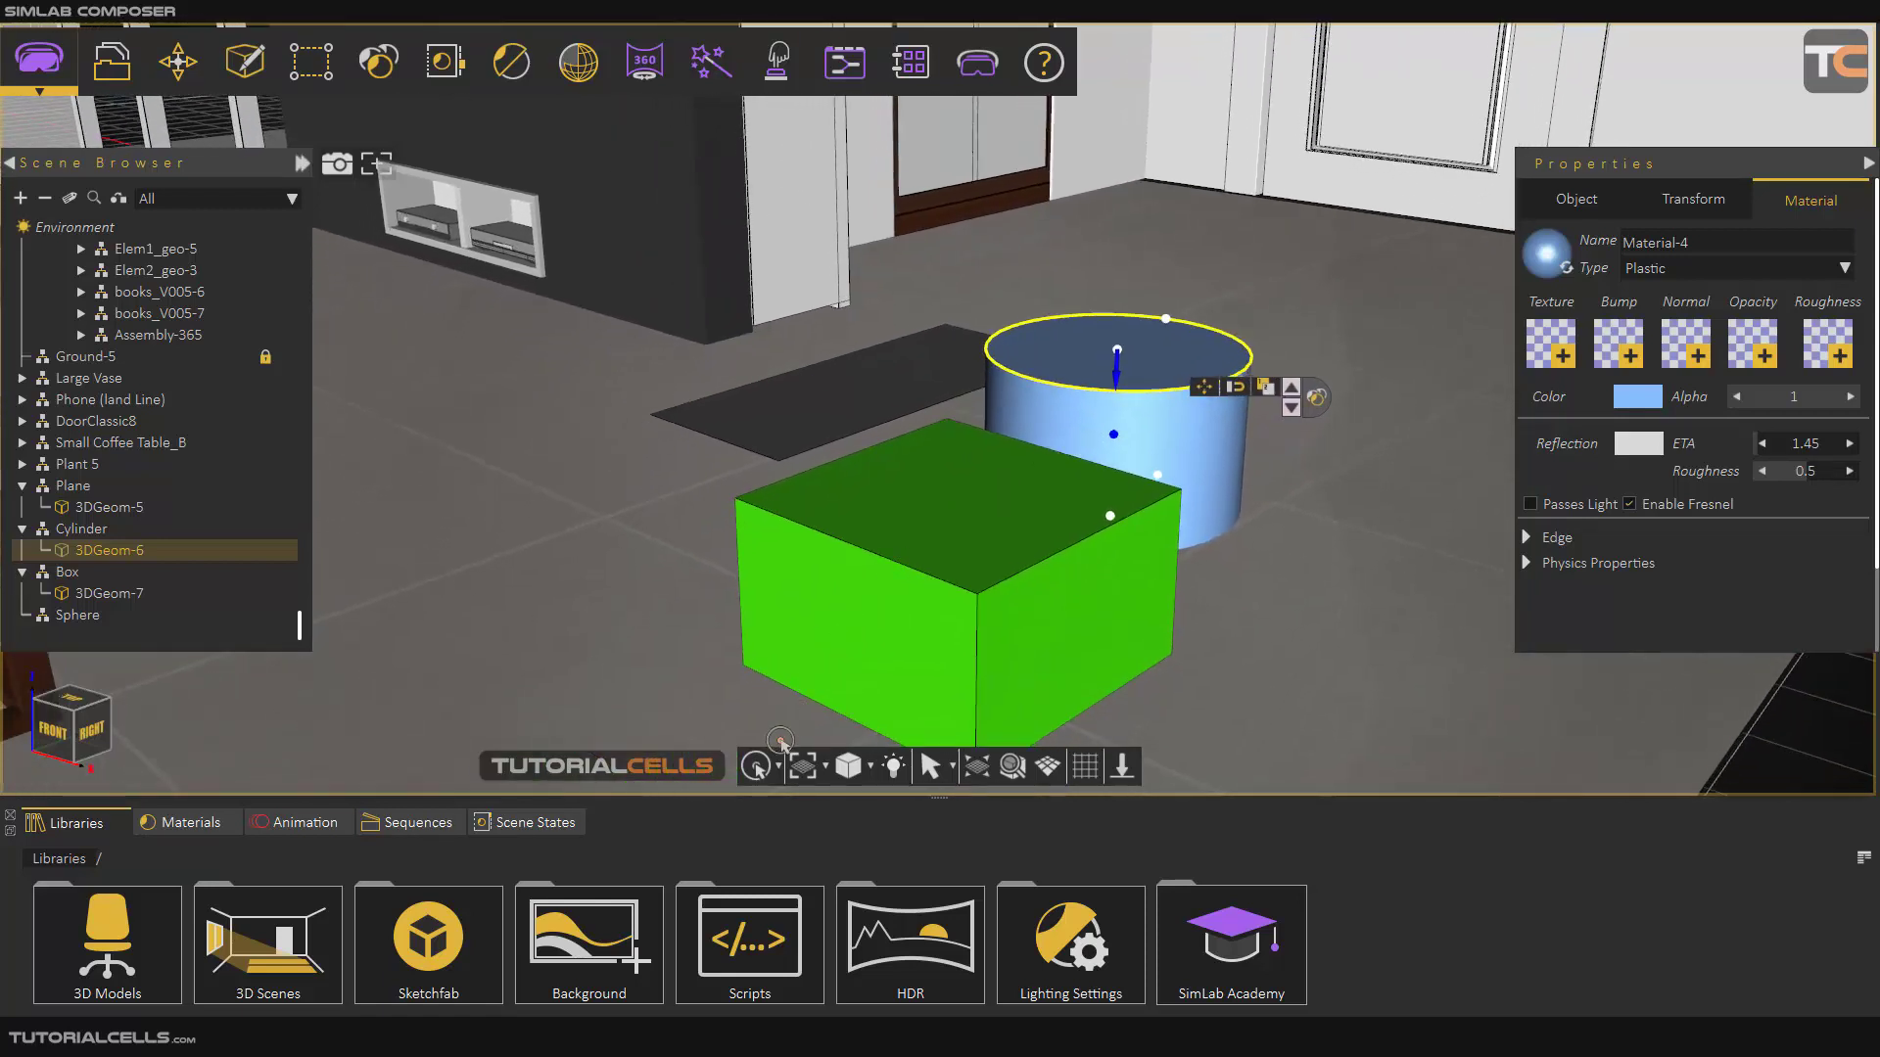
scroll(731, 652, down, 5)
- Return to Default Pick and reselect the blue cylinder
drag(770, 527, 717, 718)
drag(784, 538, 1239, 478)
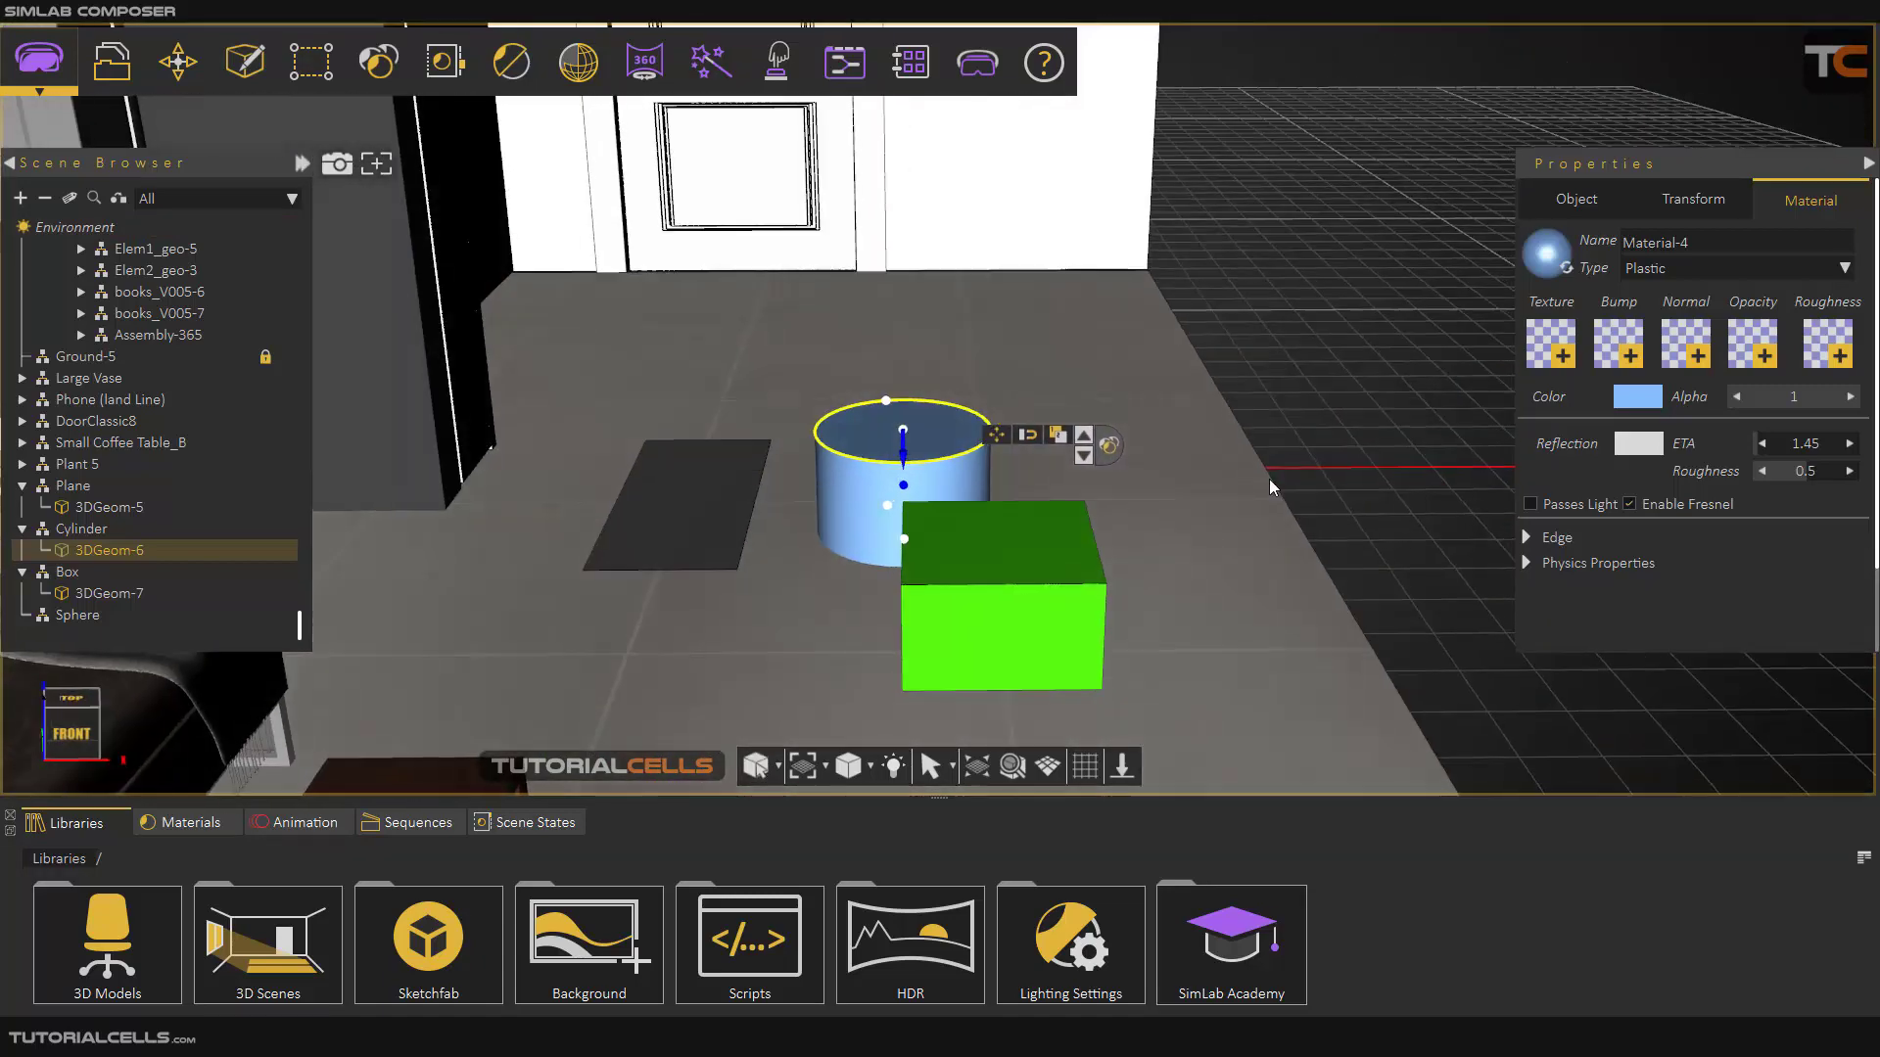
click(1056, 472)
drag(993, 554, 938, 459)
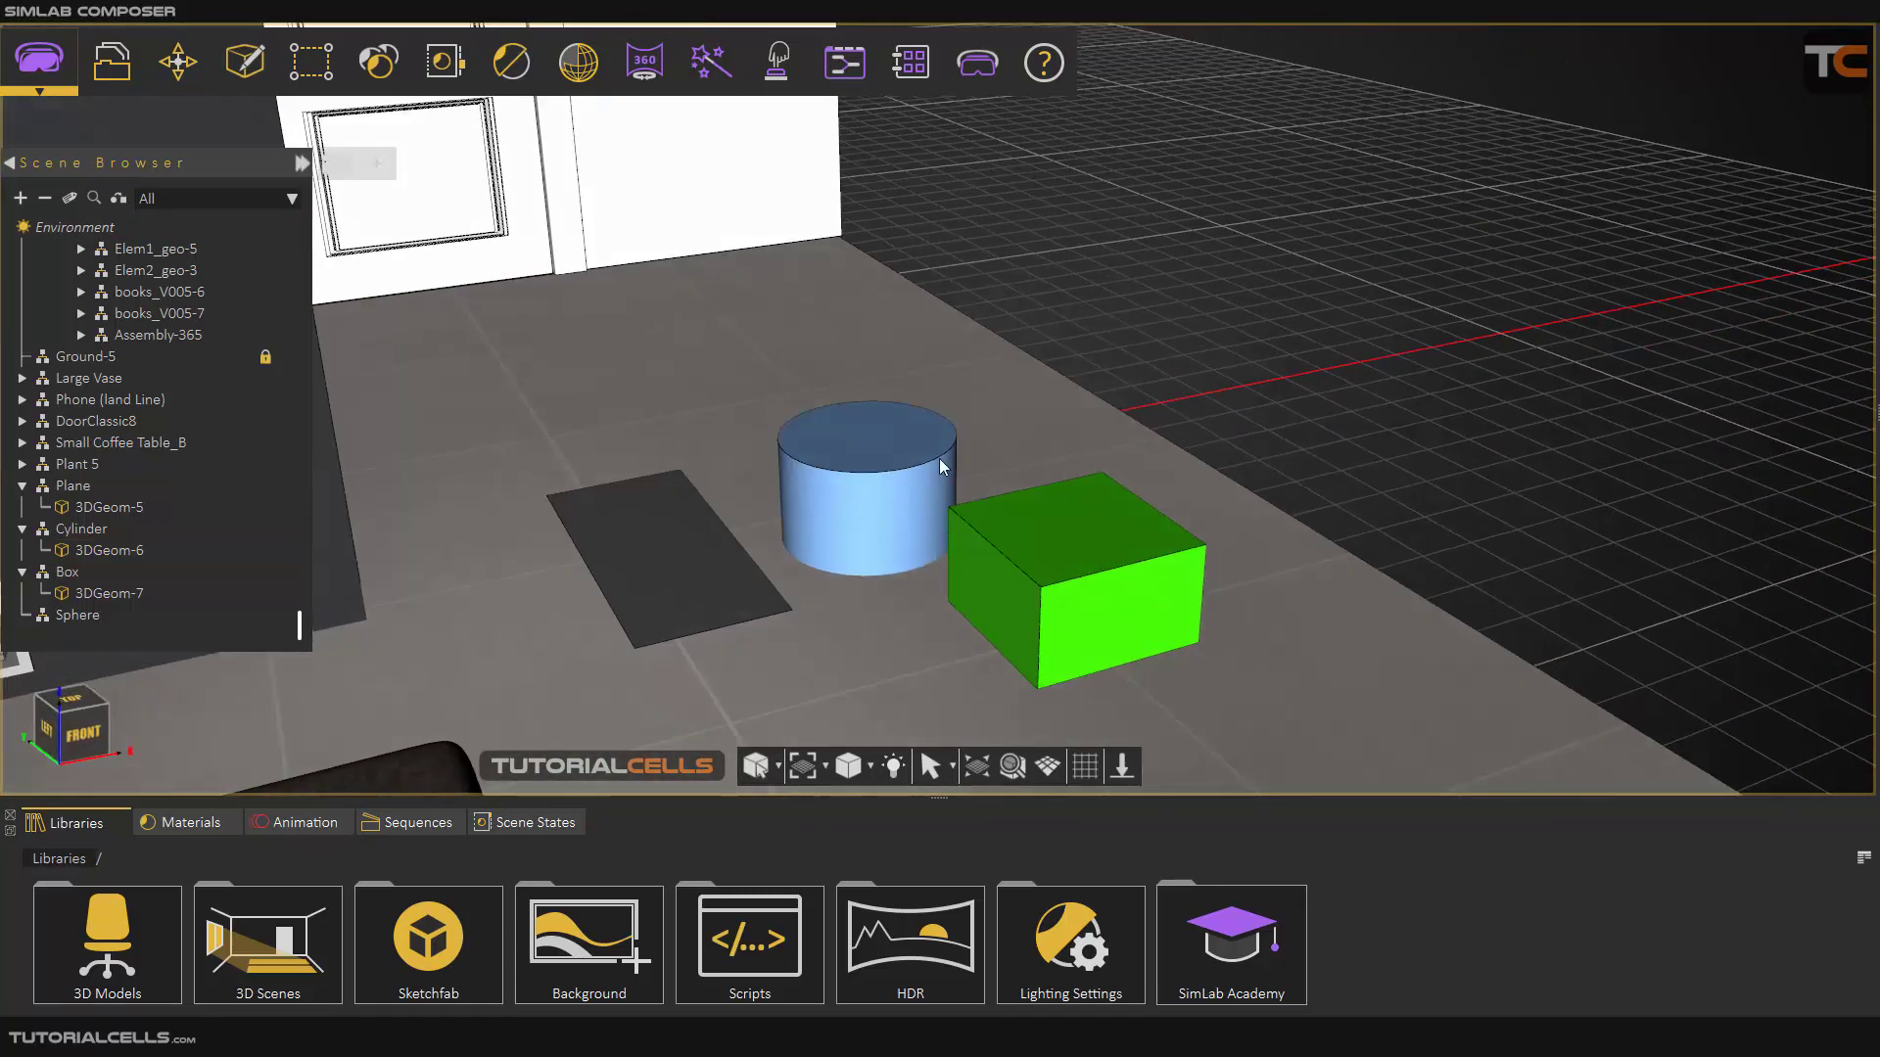
click(877, 455)
scroll(877, 454, up, 3)
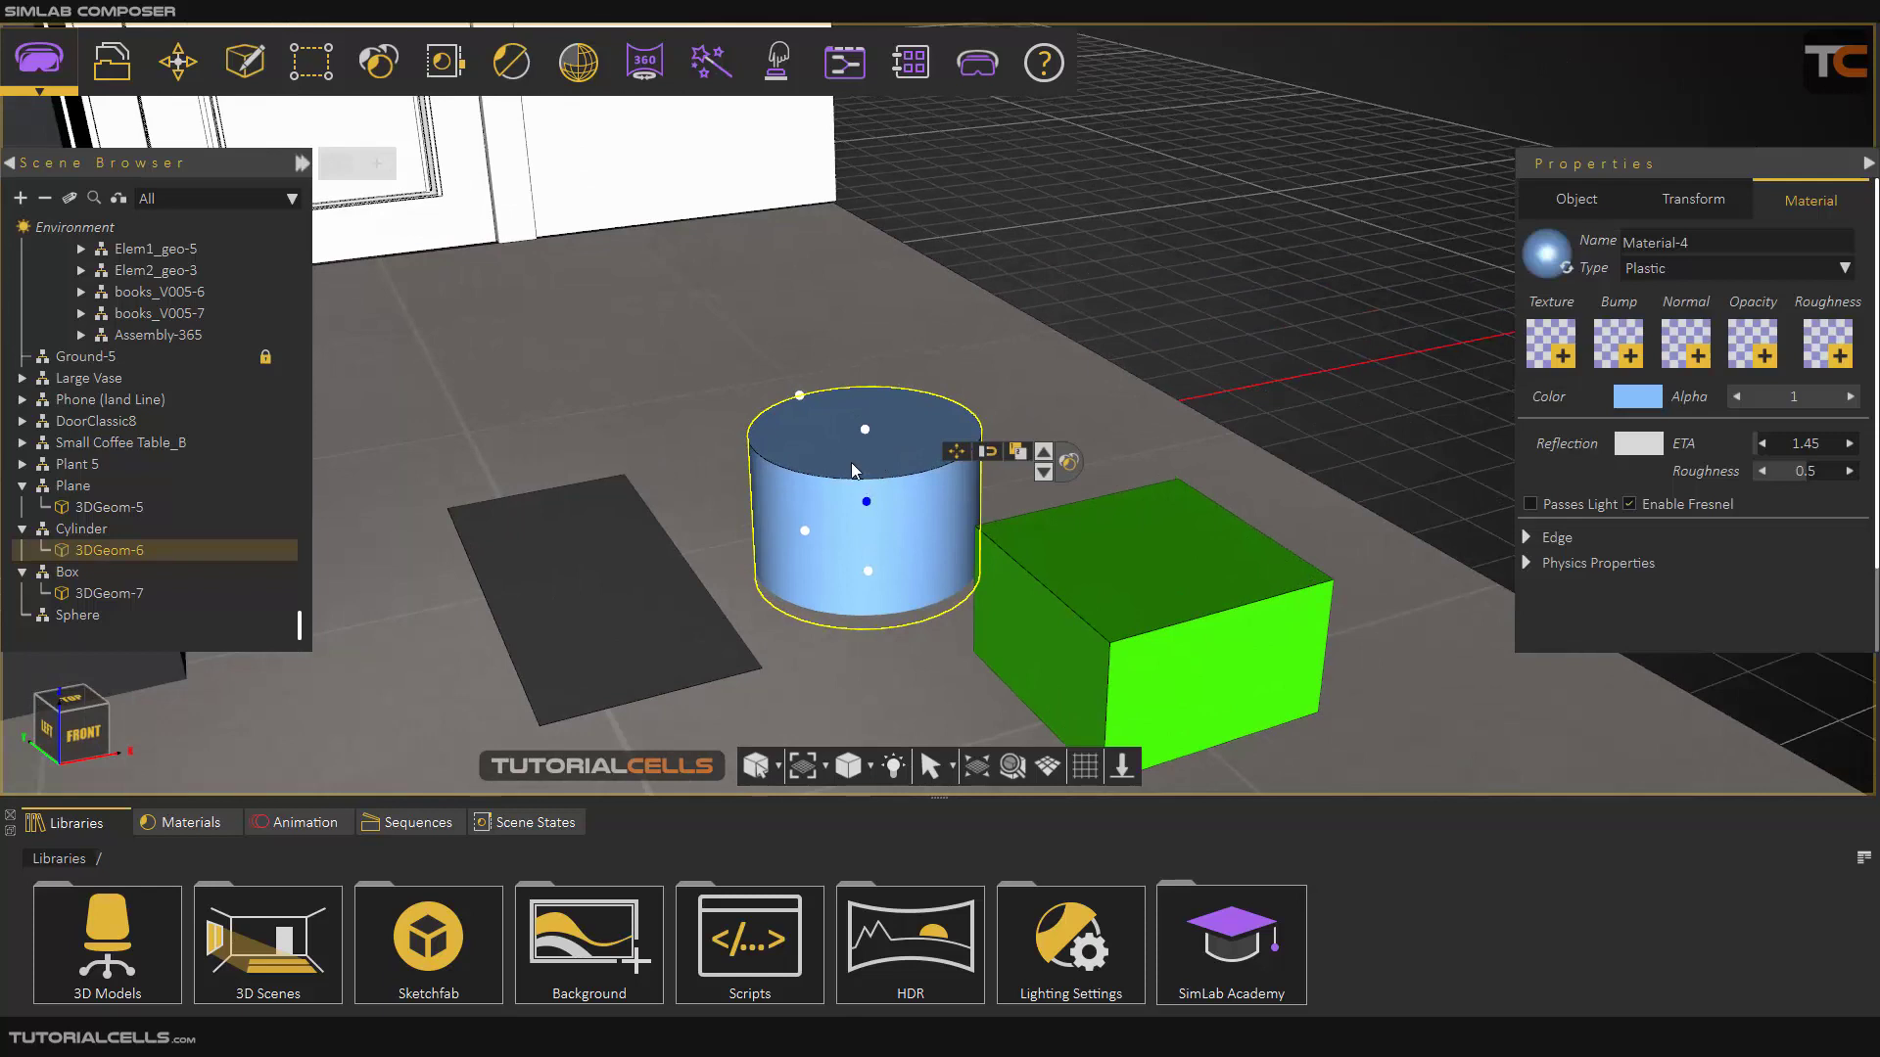
- Use Snap Pivot to snap the cylinder's pivot onto the top face of the green box and accept it
click(245, 62)
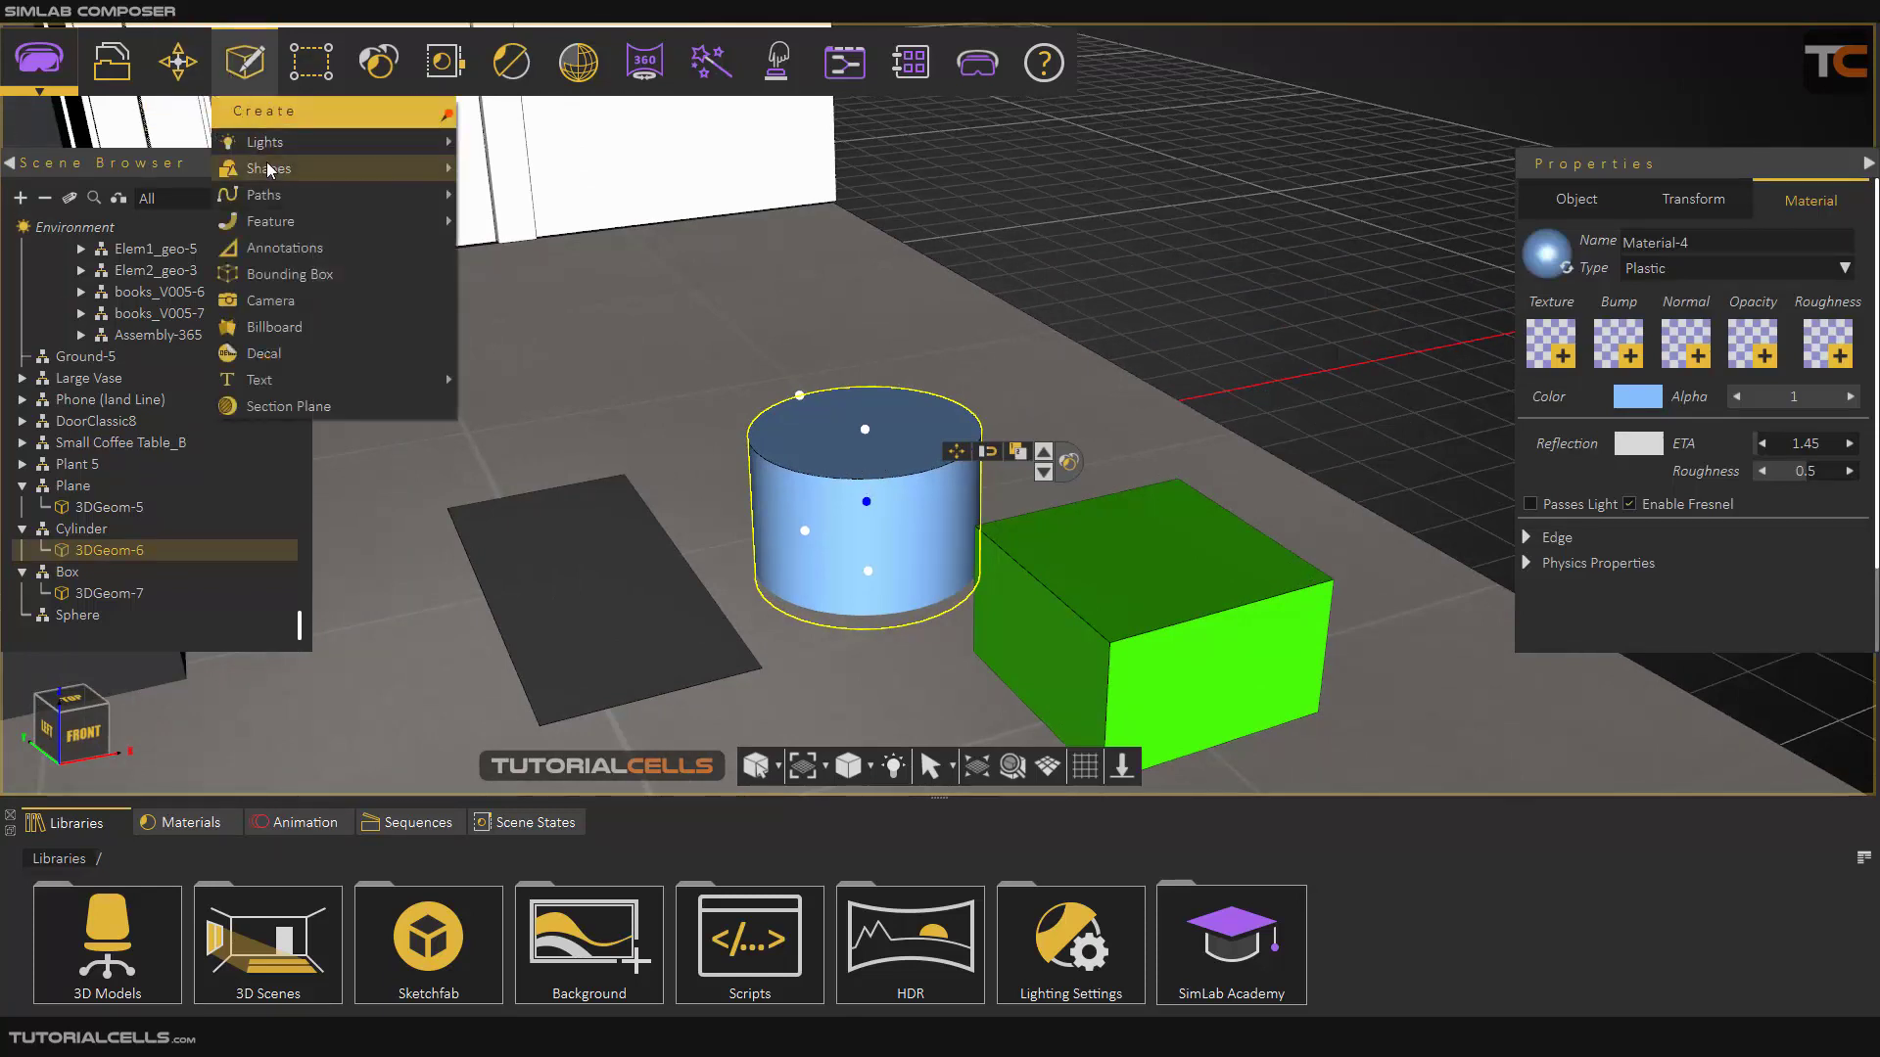
click(175, 61)
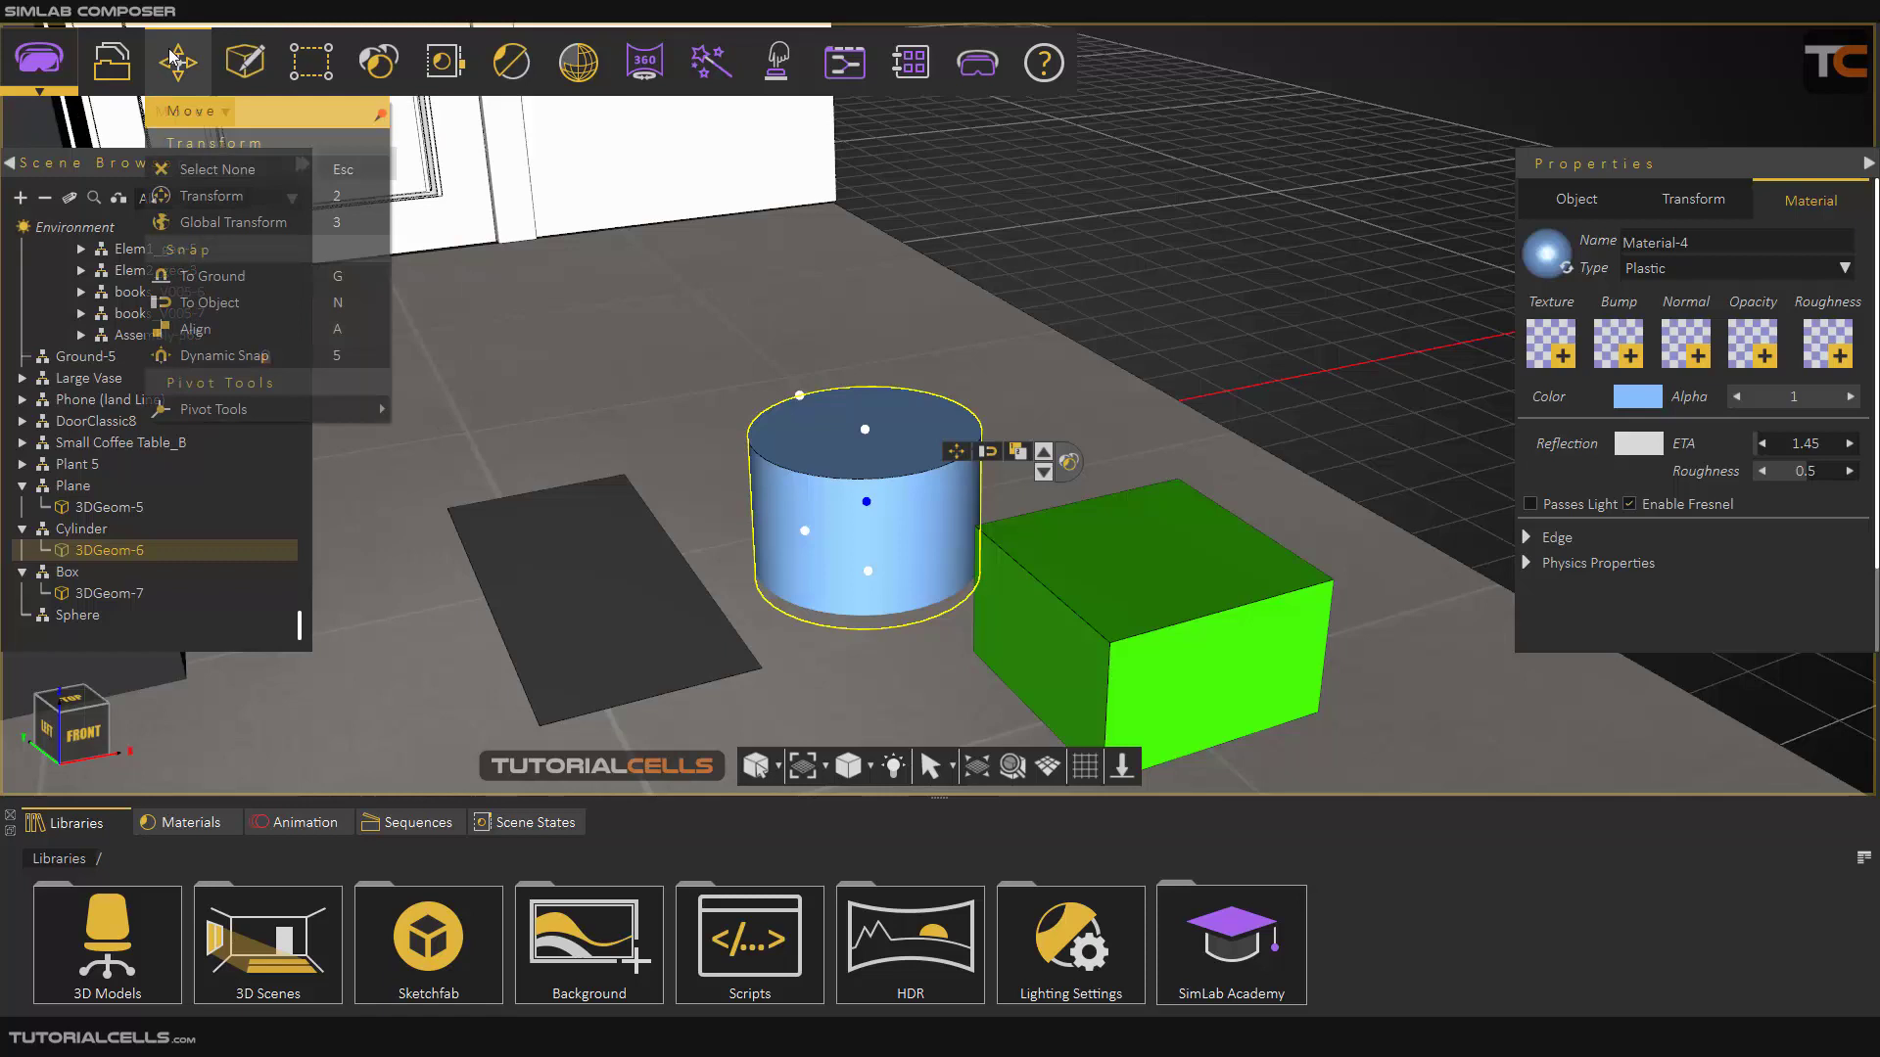
mouse_move(262, 402)
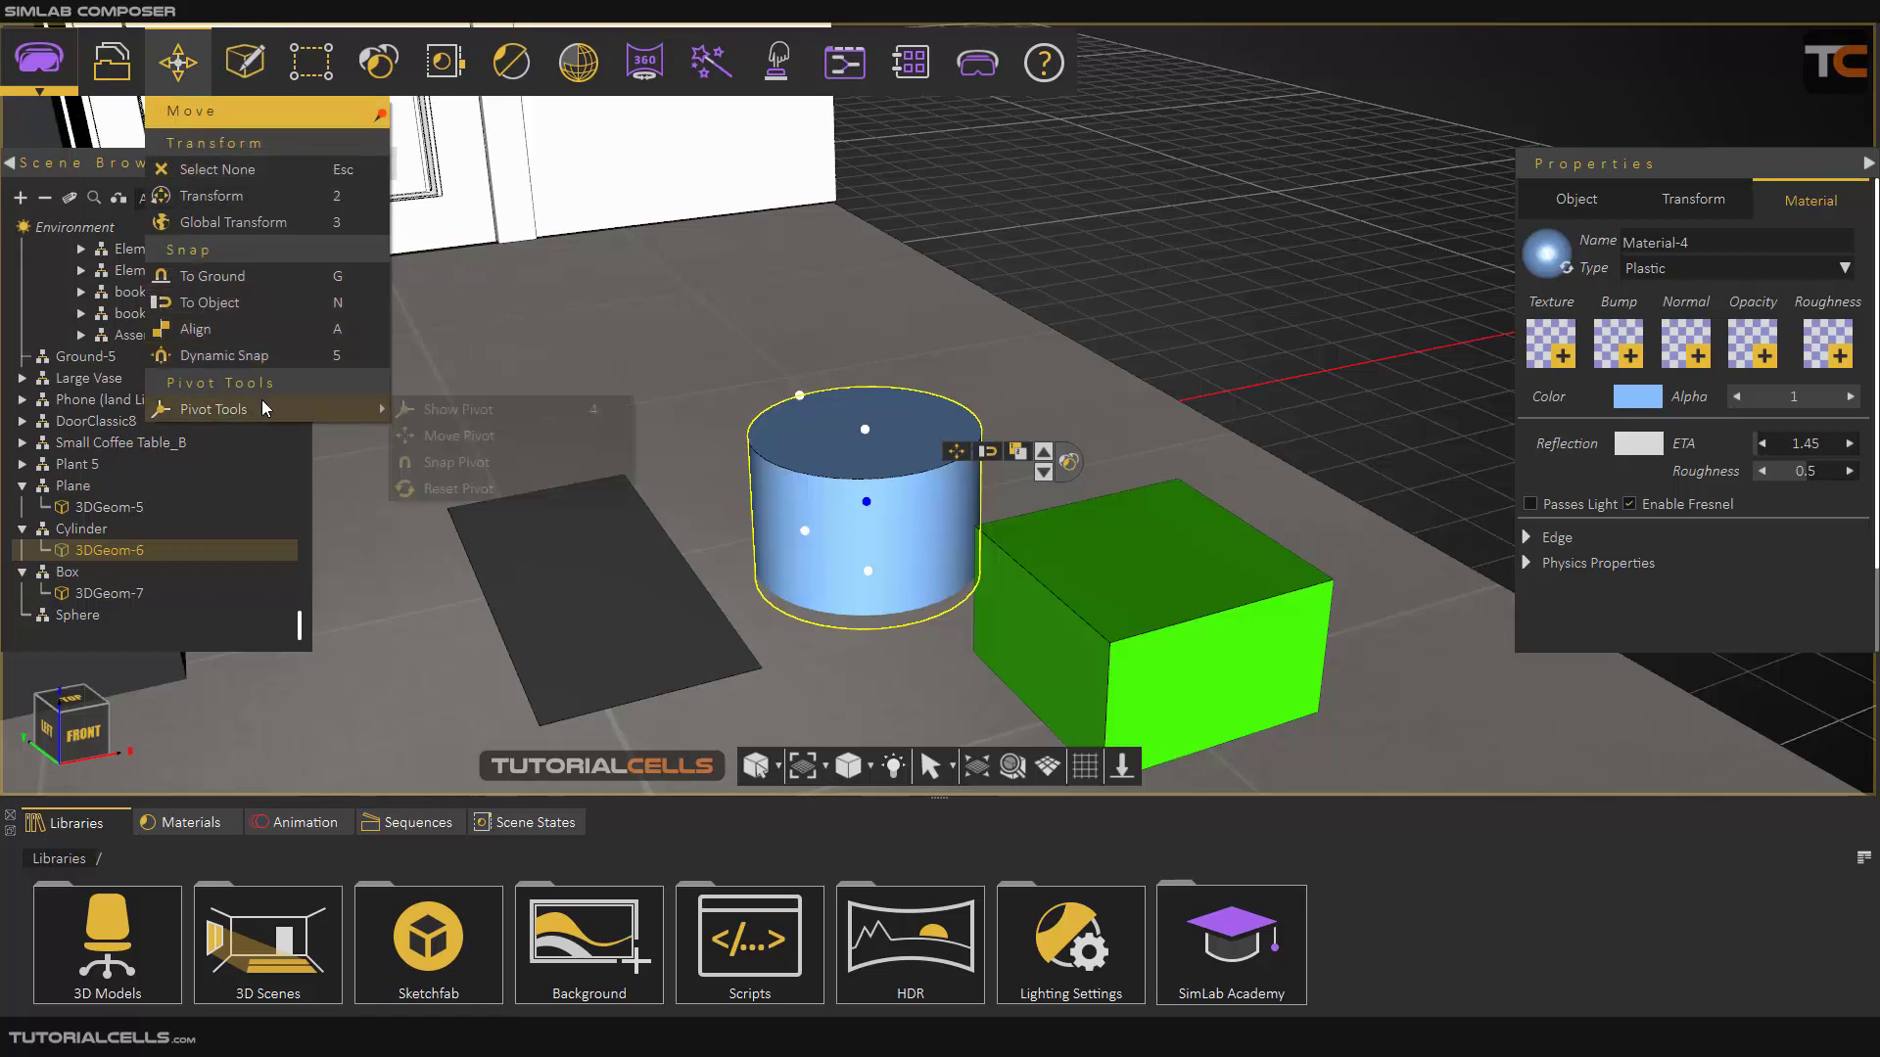
click(437, 460)
drag(918, 540, 935, 546)
middle_drag(935, 588, 995, 495)
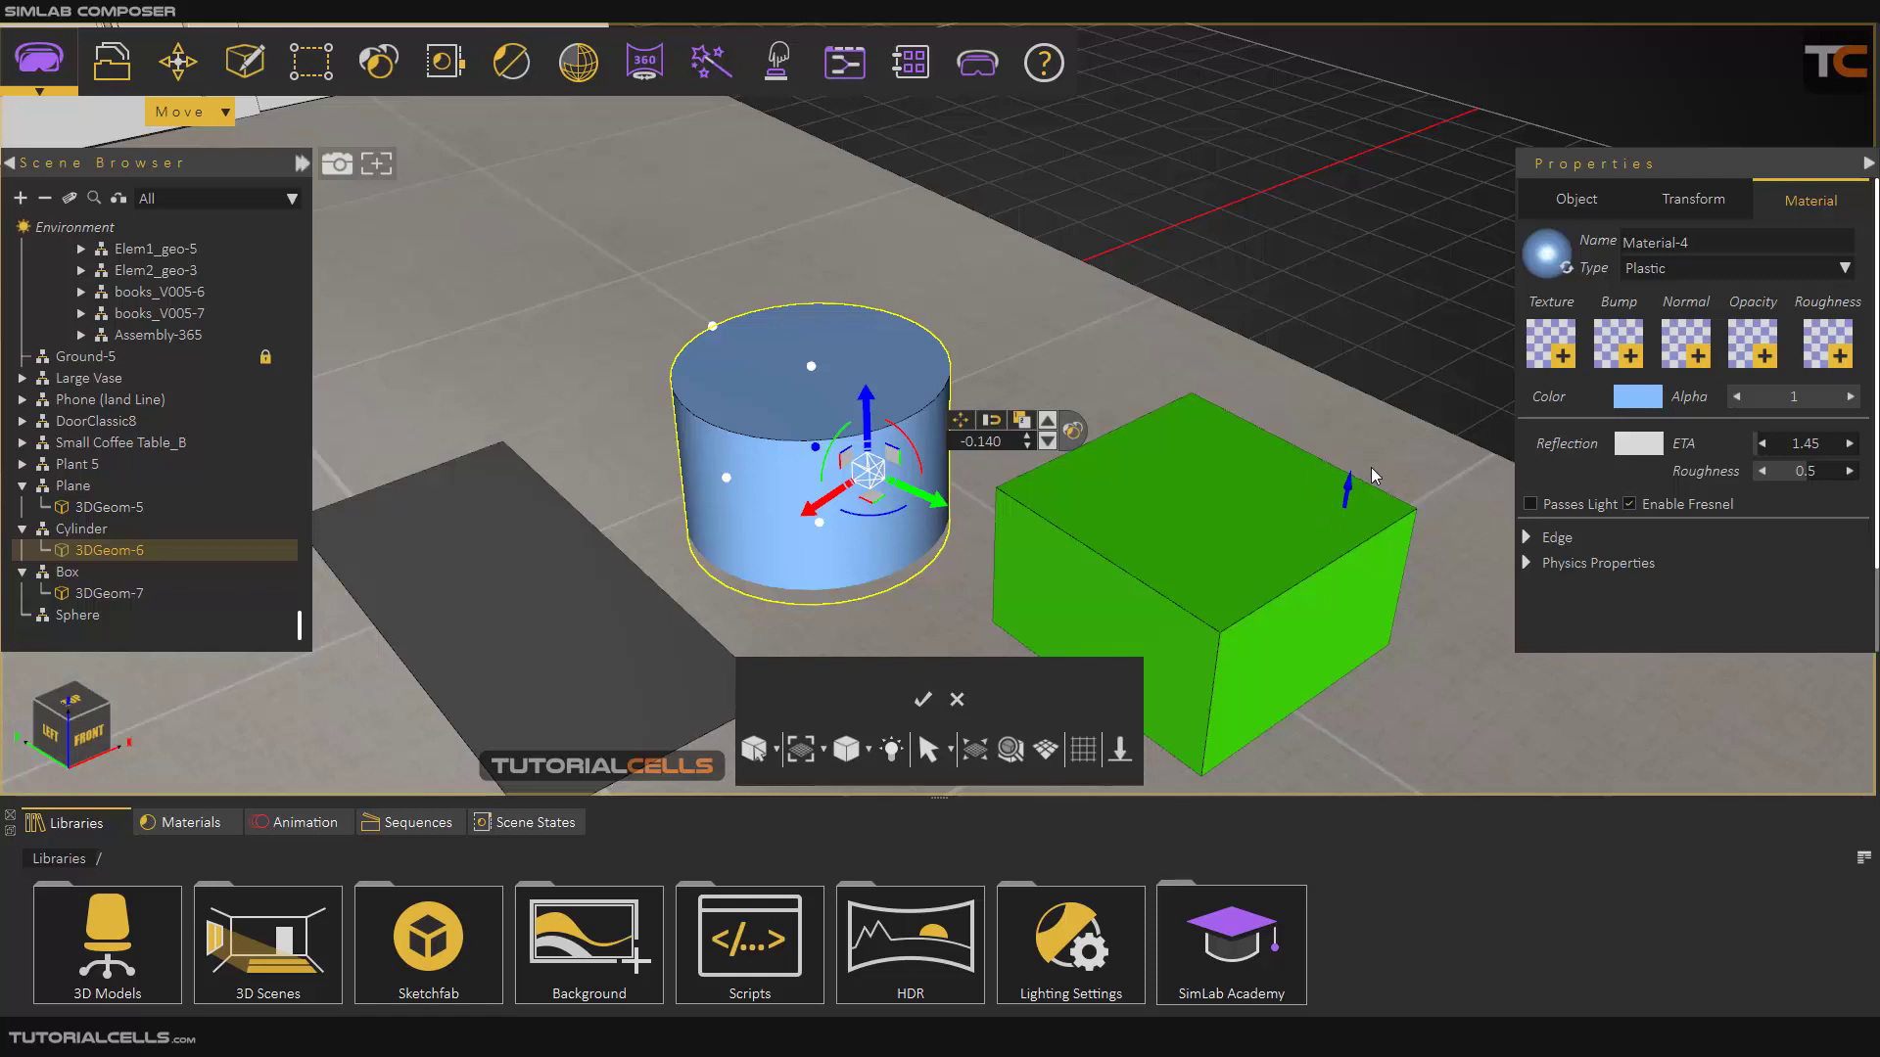
click(1243, 550)
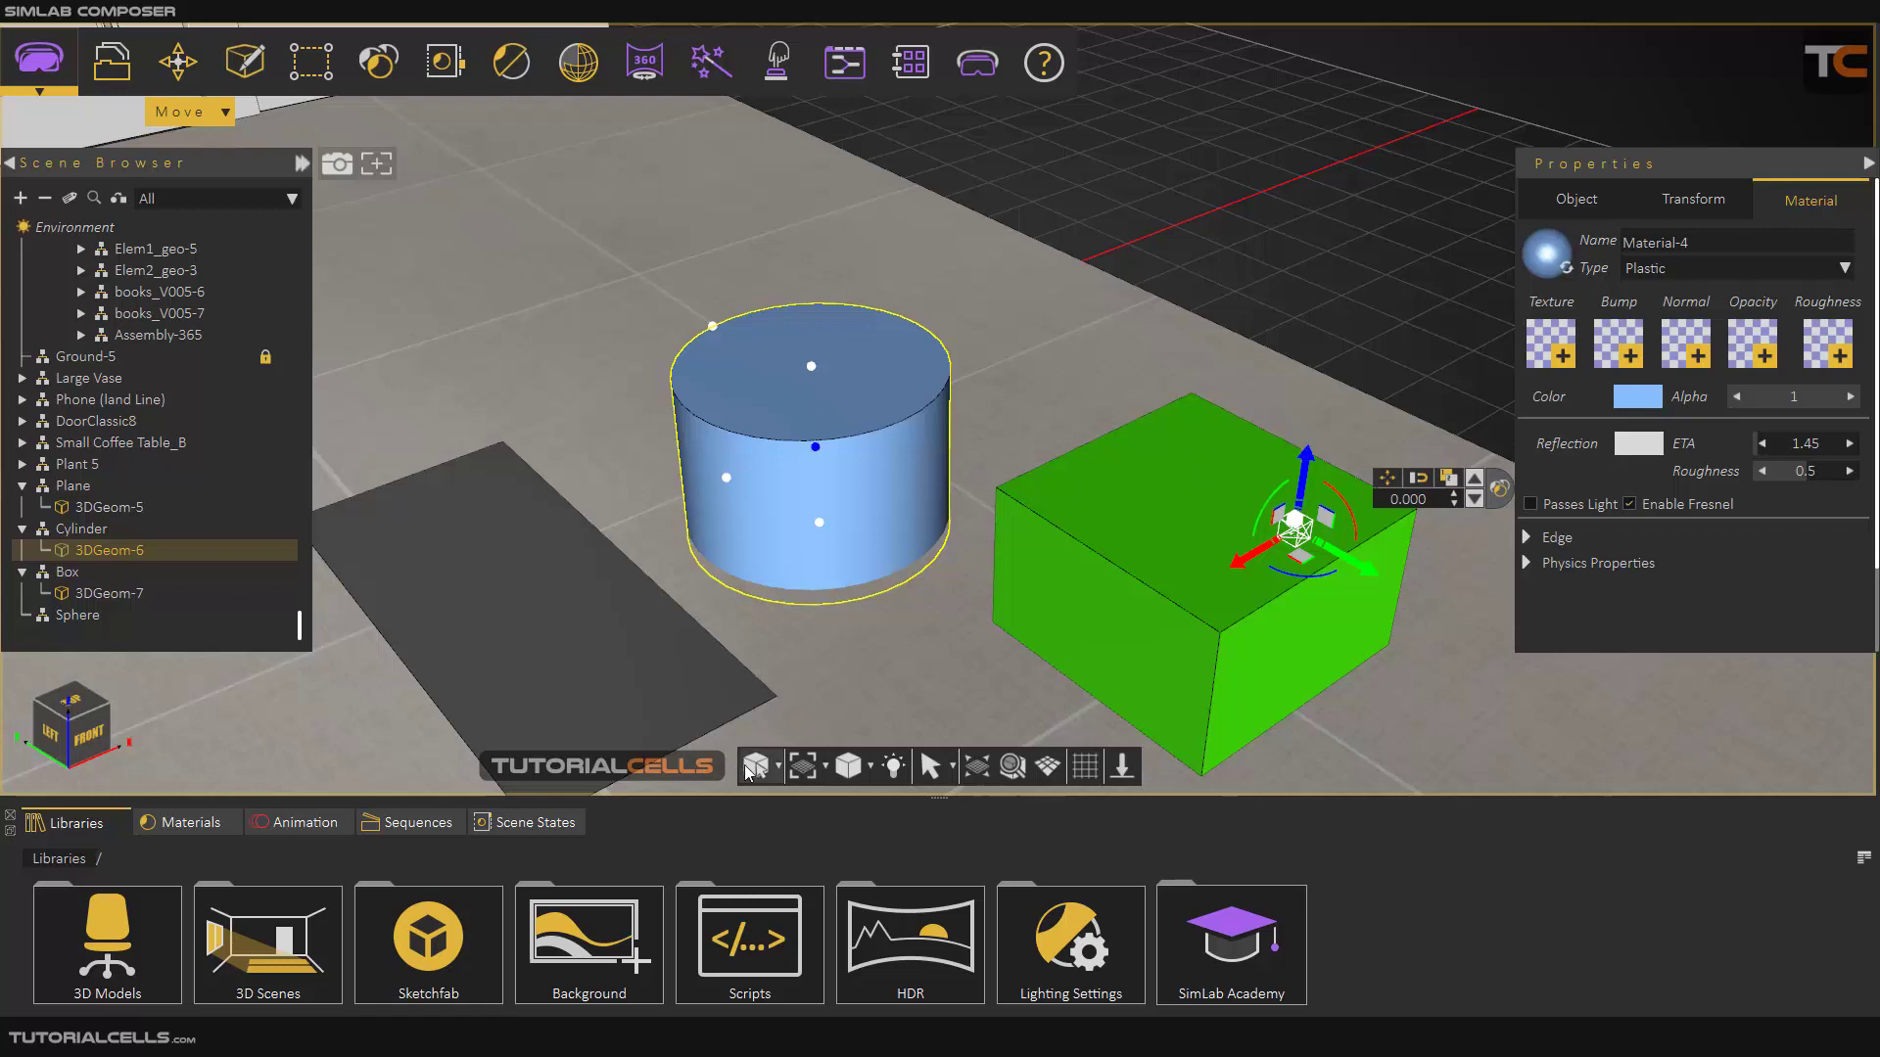
- Snap the cylinder's pivot to the green box's upper corner nearest the cylinder, using Pick Edge End point, and accept it
click(173, 61)
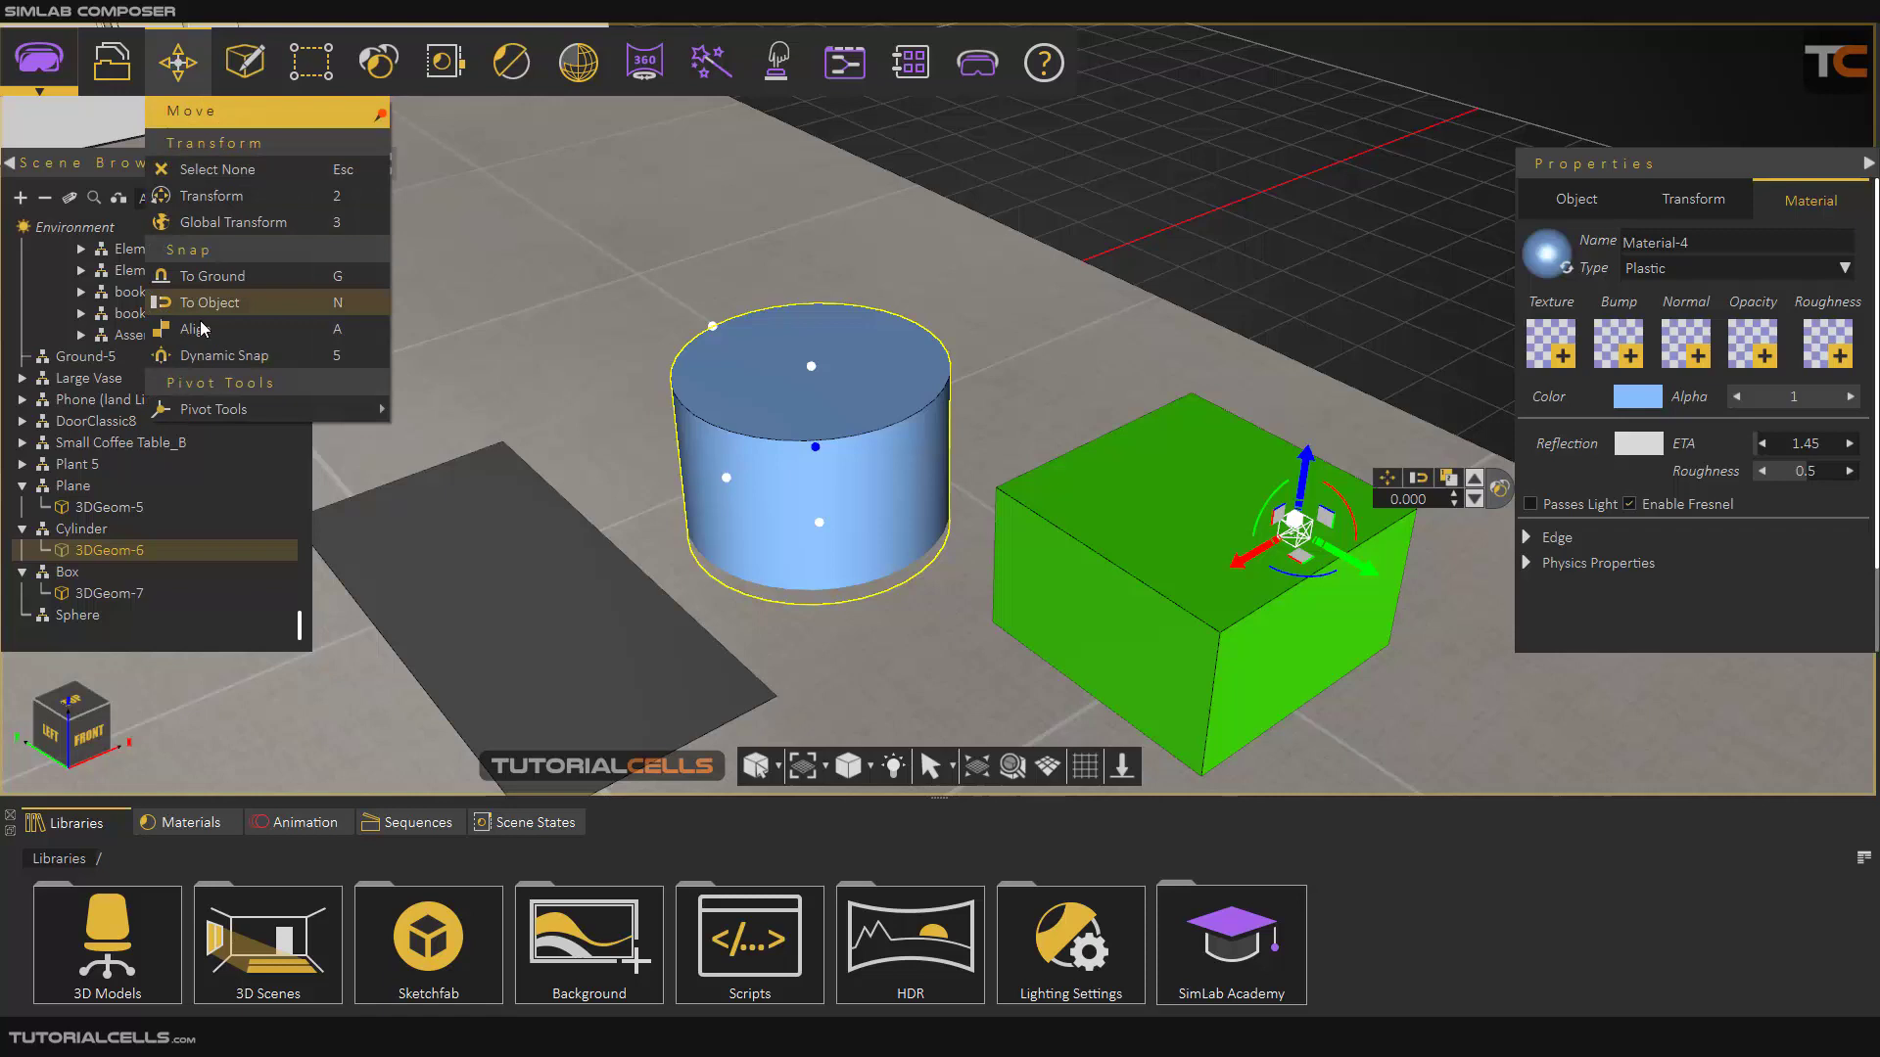
mouse_move(227, 407)
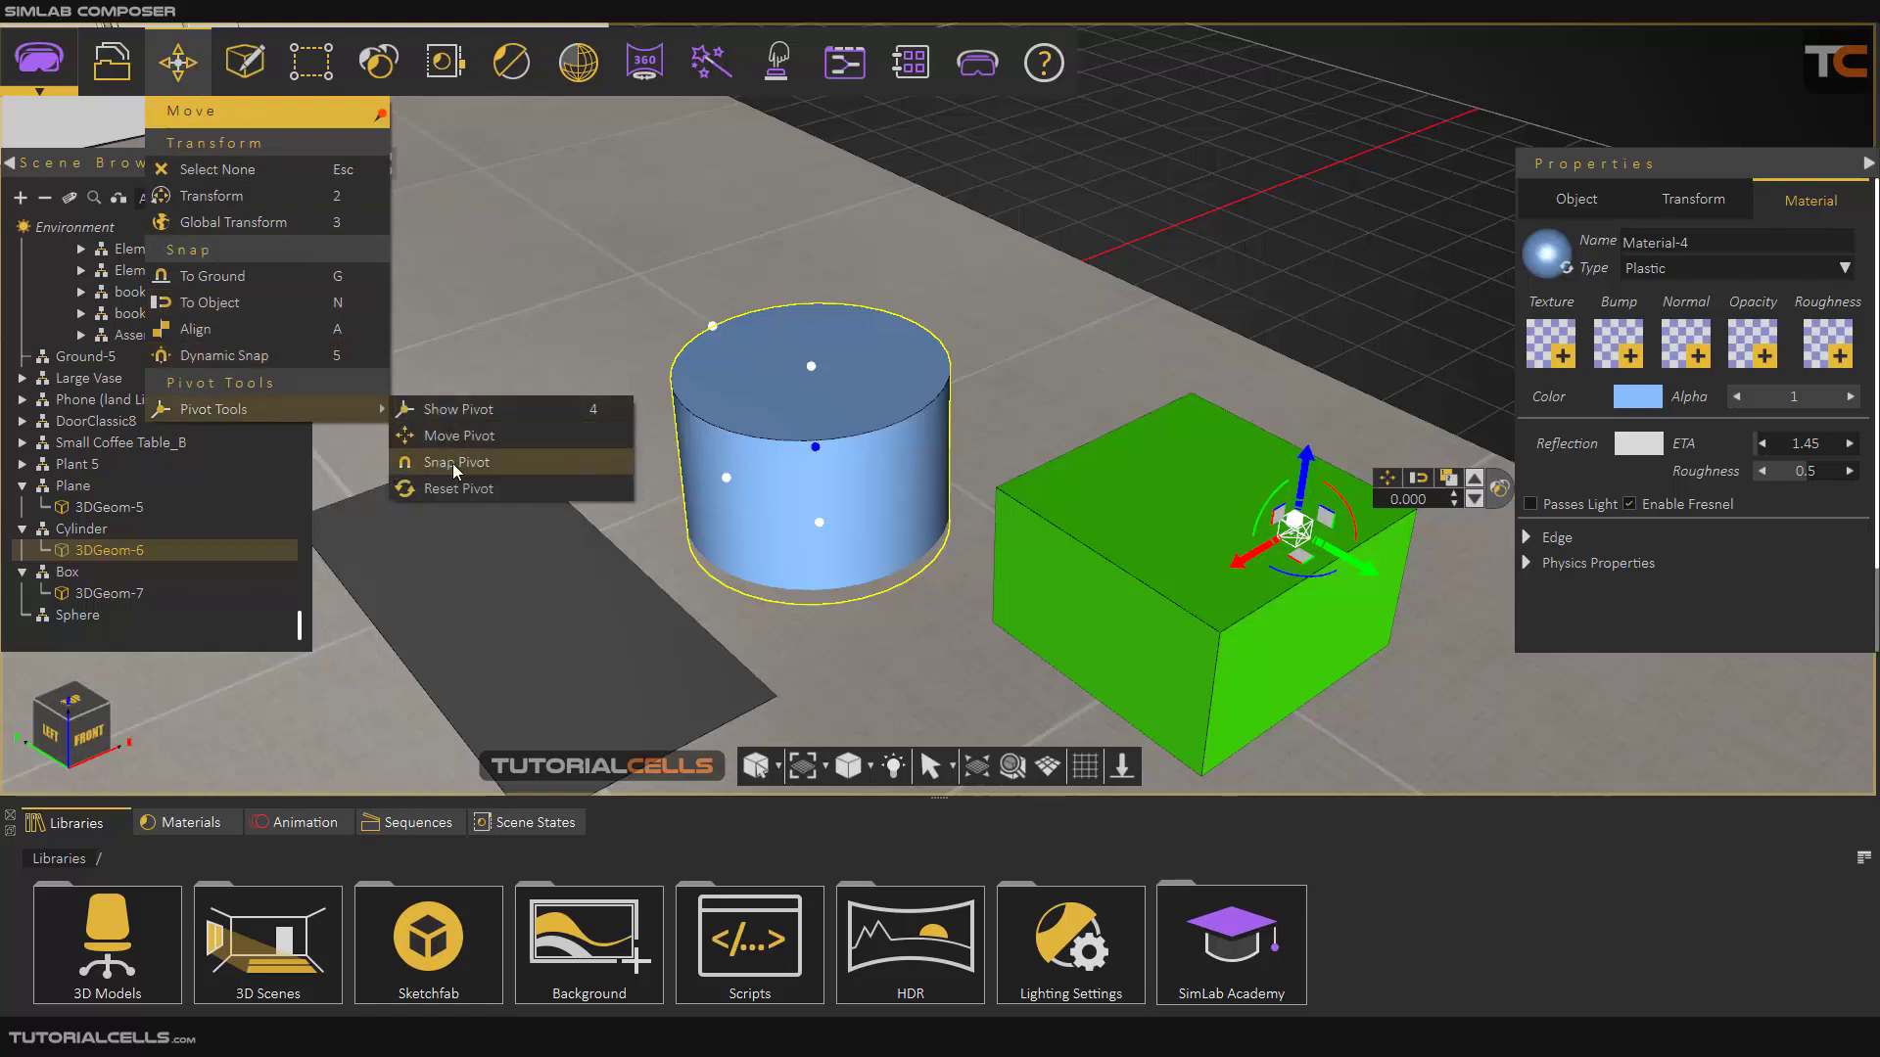
click(452, 463)
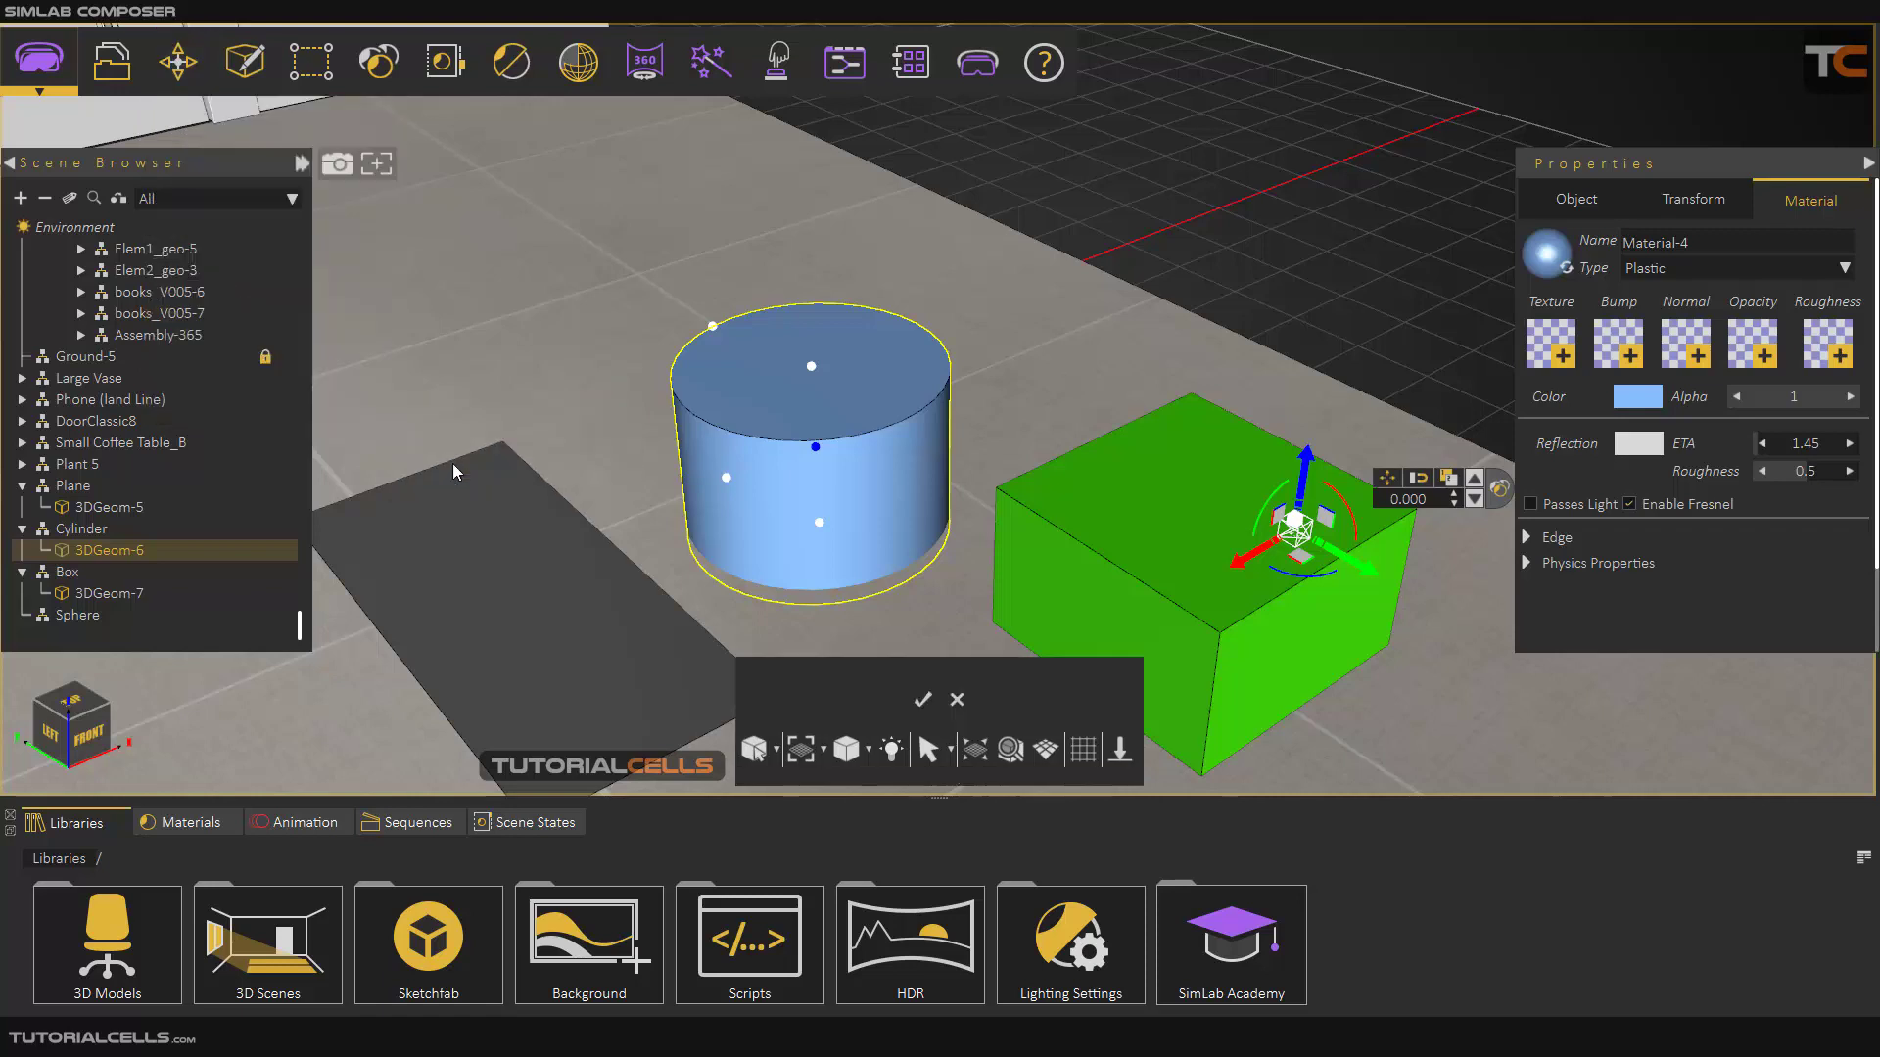
click(775, 750)
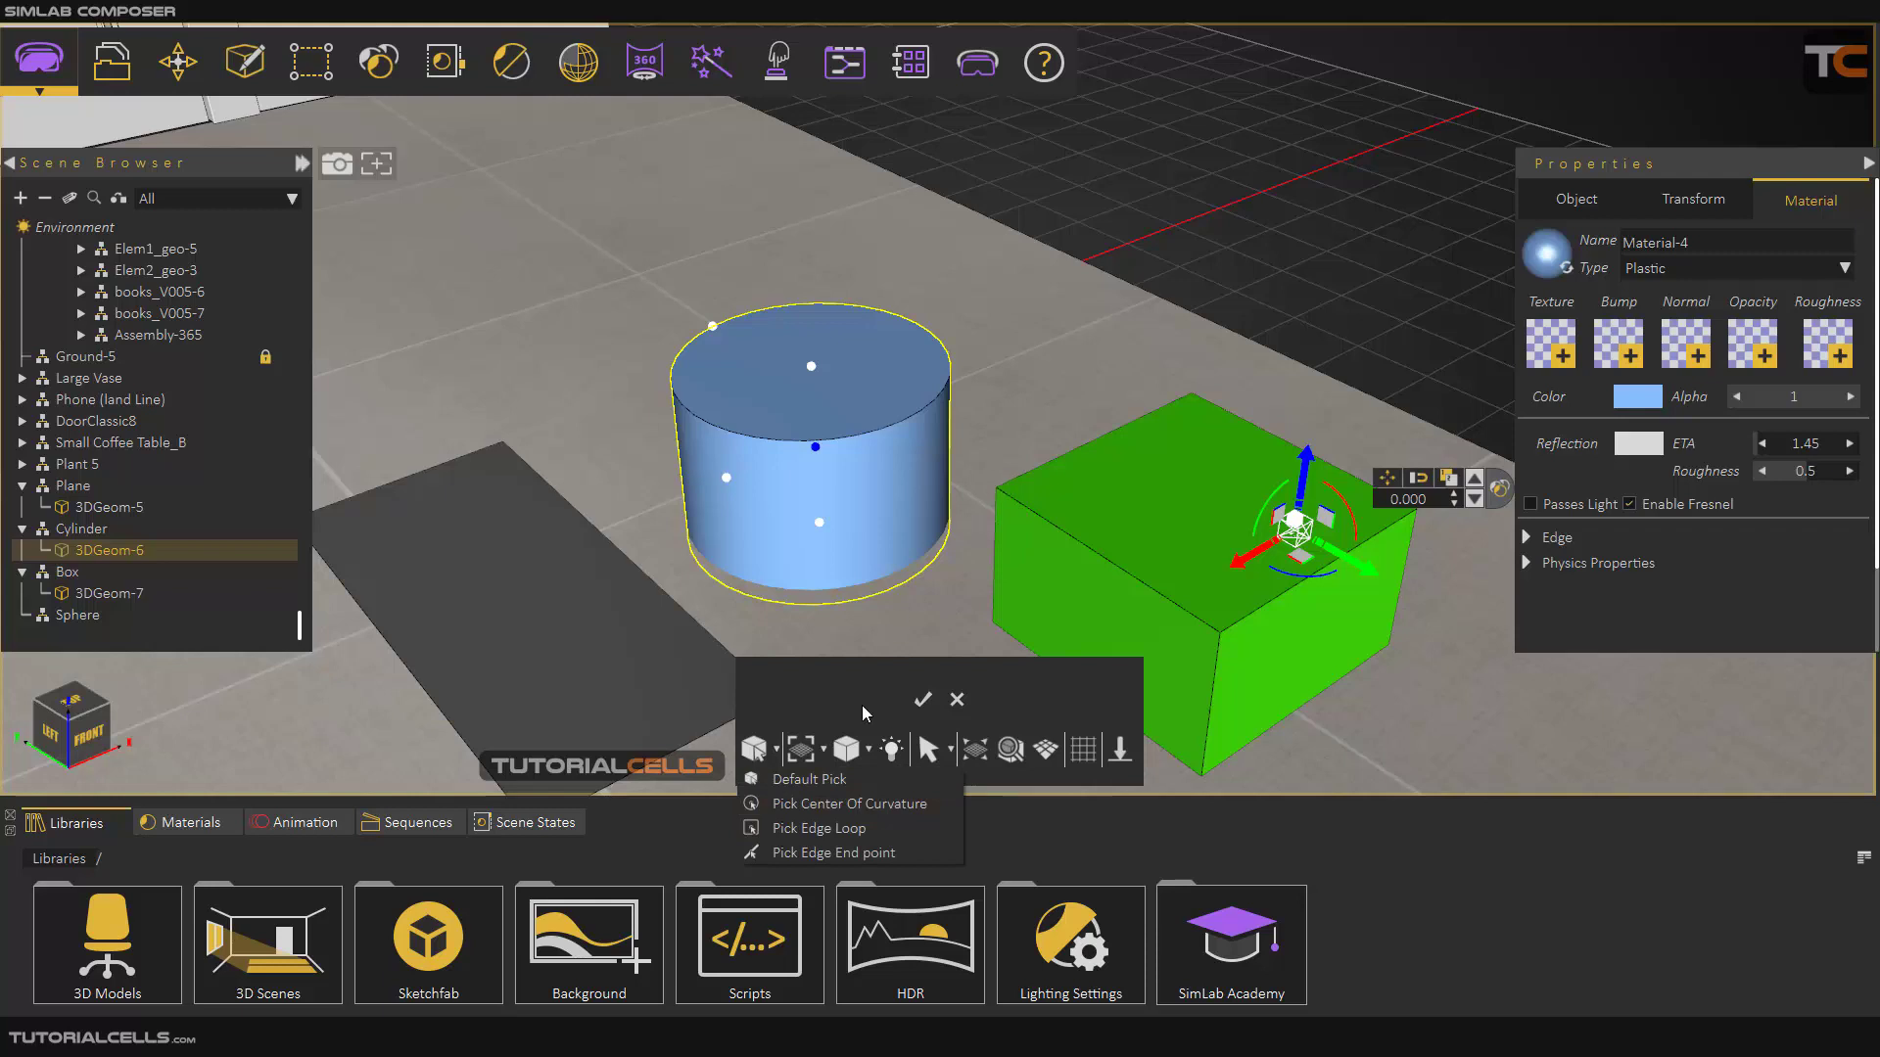
click(824, 852)
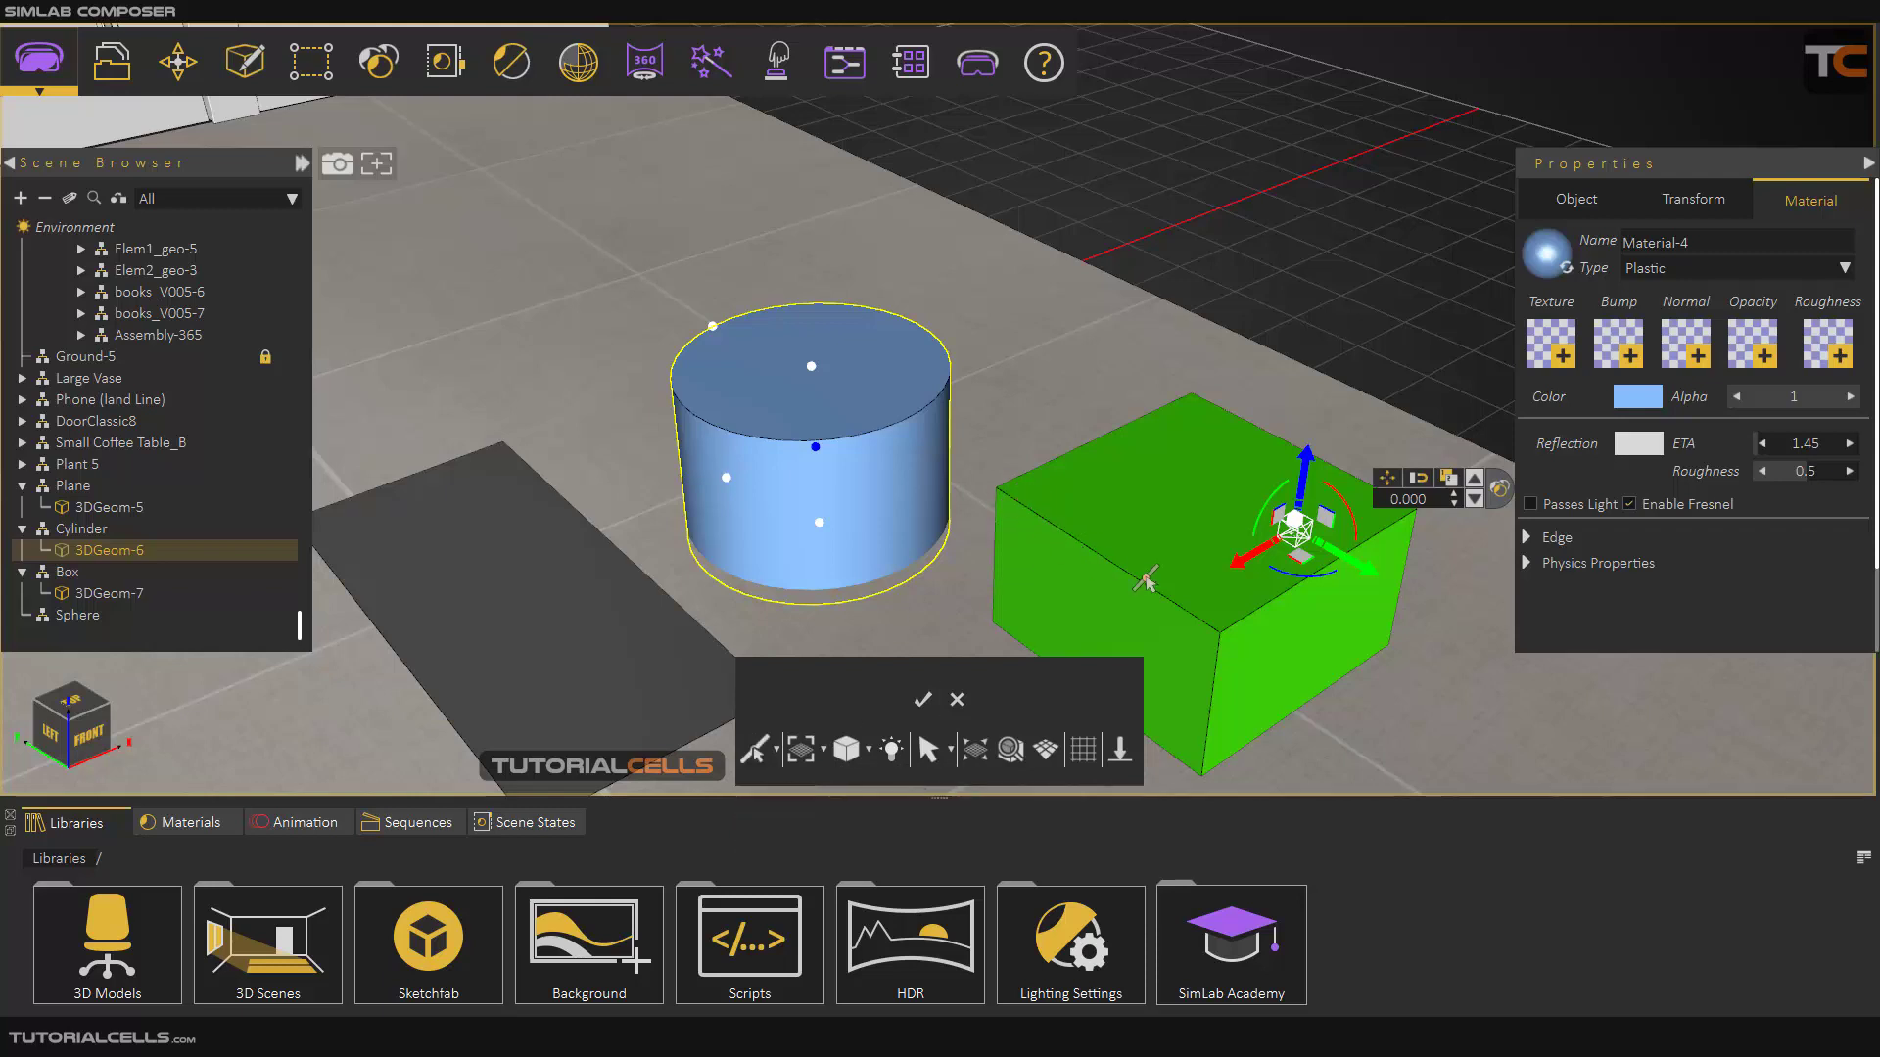
scroll(1000, 492, up, 2)
click(1001, 493)
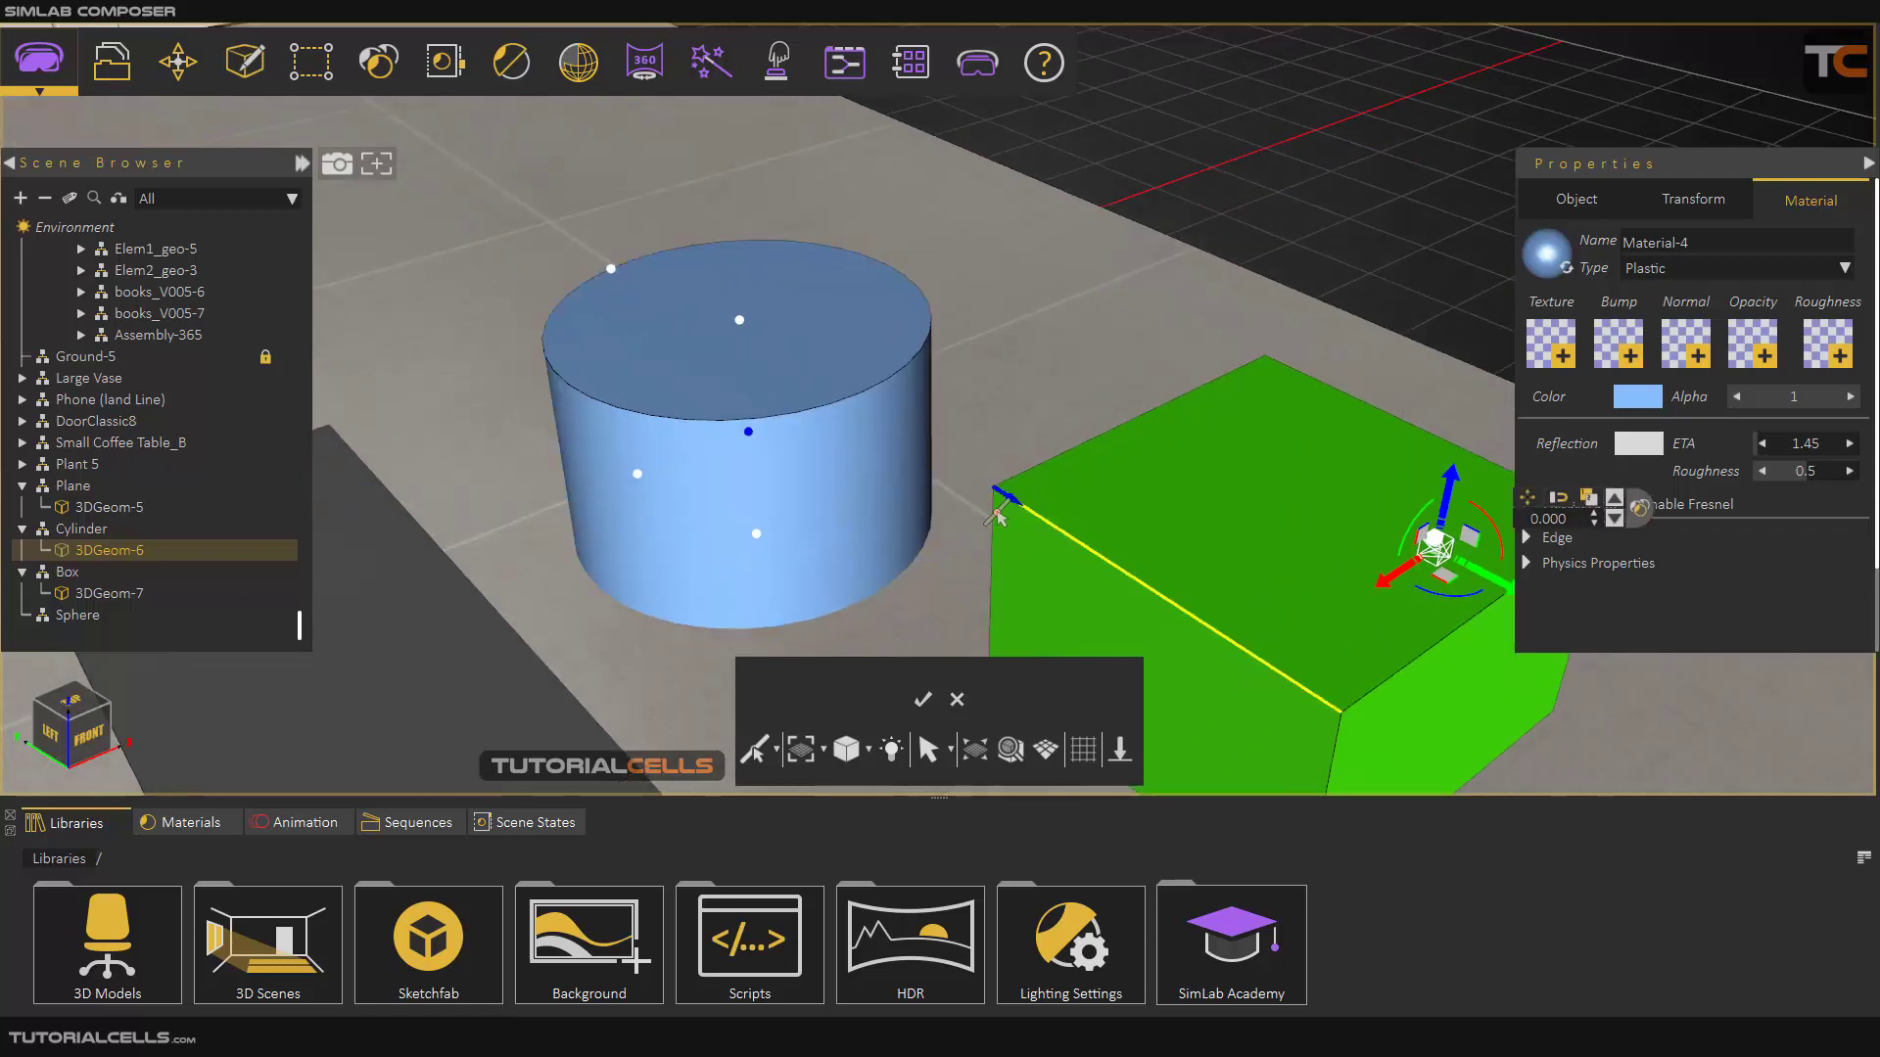
click(923, 699)
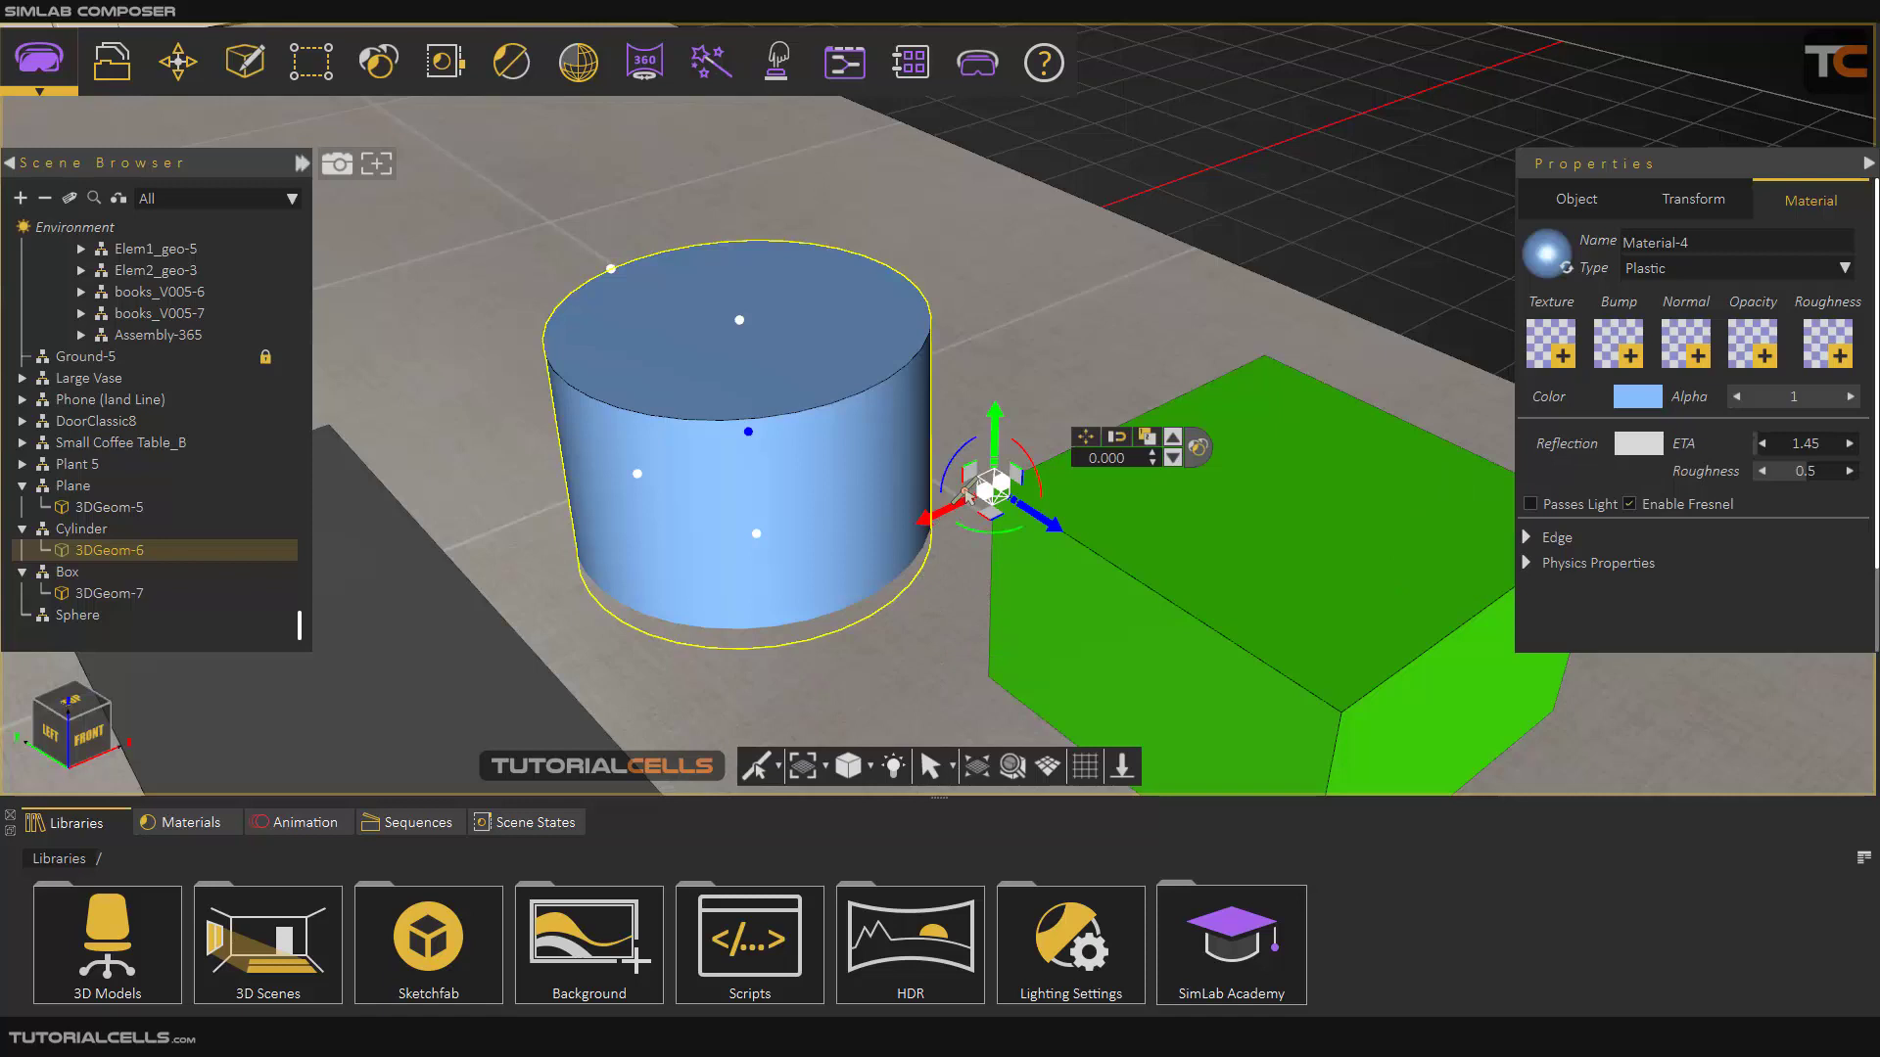
- Snap the cylinder's pivot to the centre of its own top circle, using Pick Center Of Curvature, and accept it
scroll(1001, 515, down, 2)
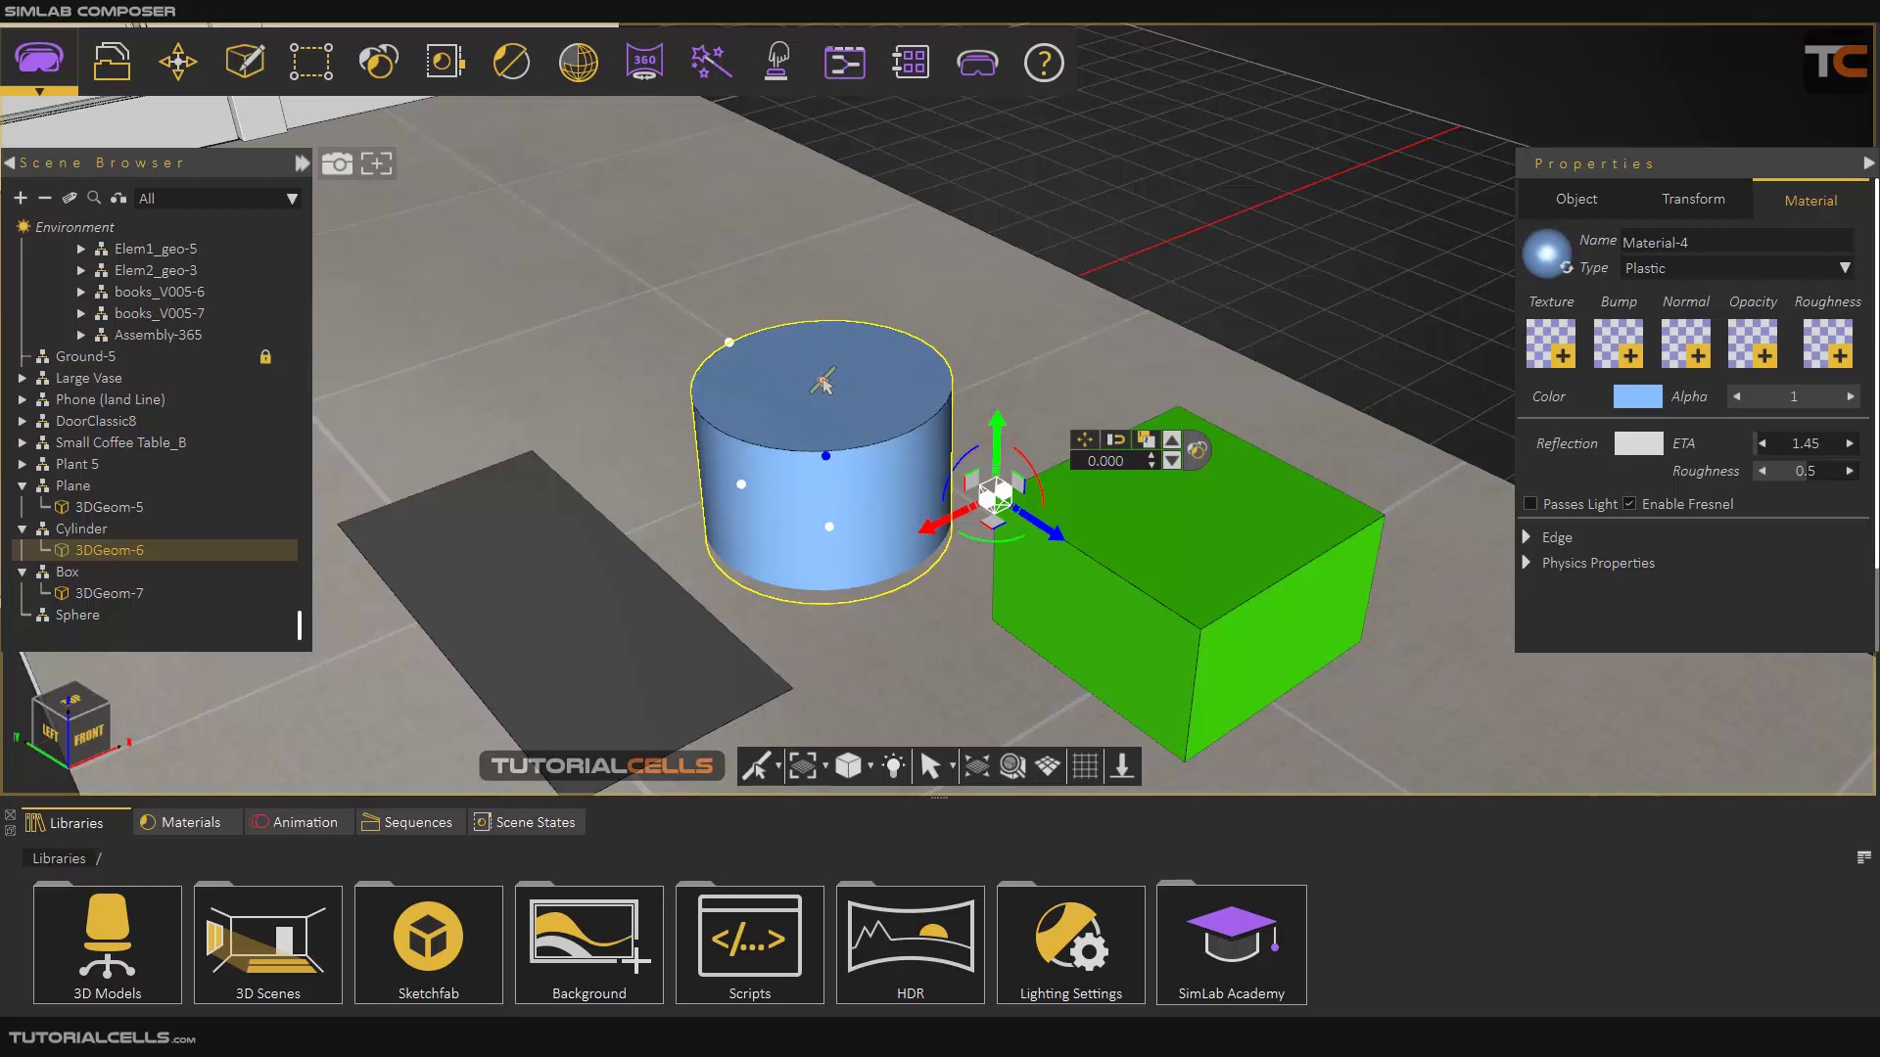
click(175, 88)
mouse_move(215, 409)
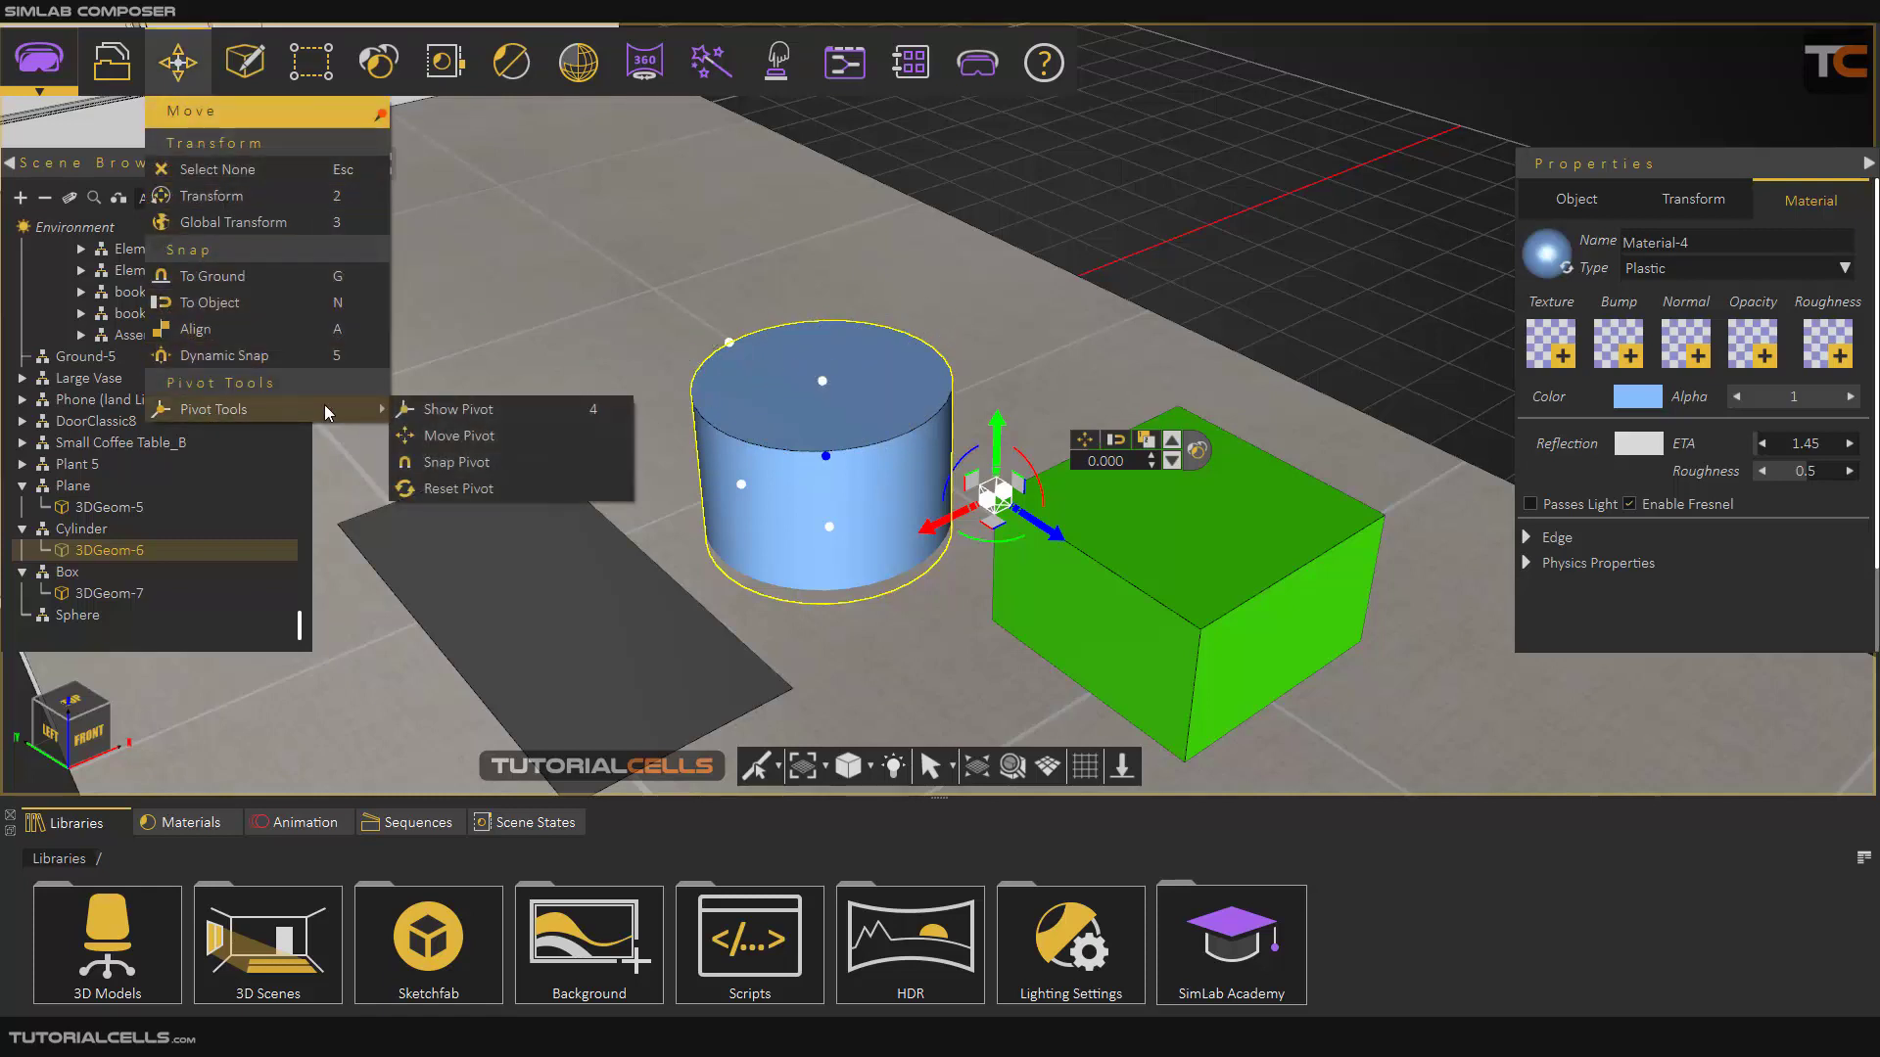
click(440, 457)
click(776, 754)
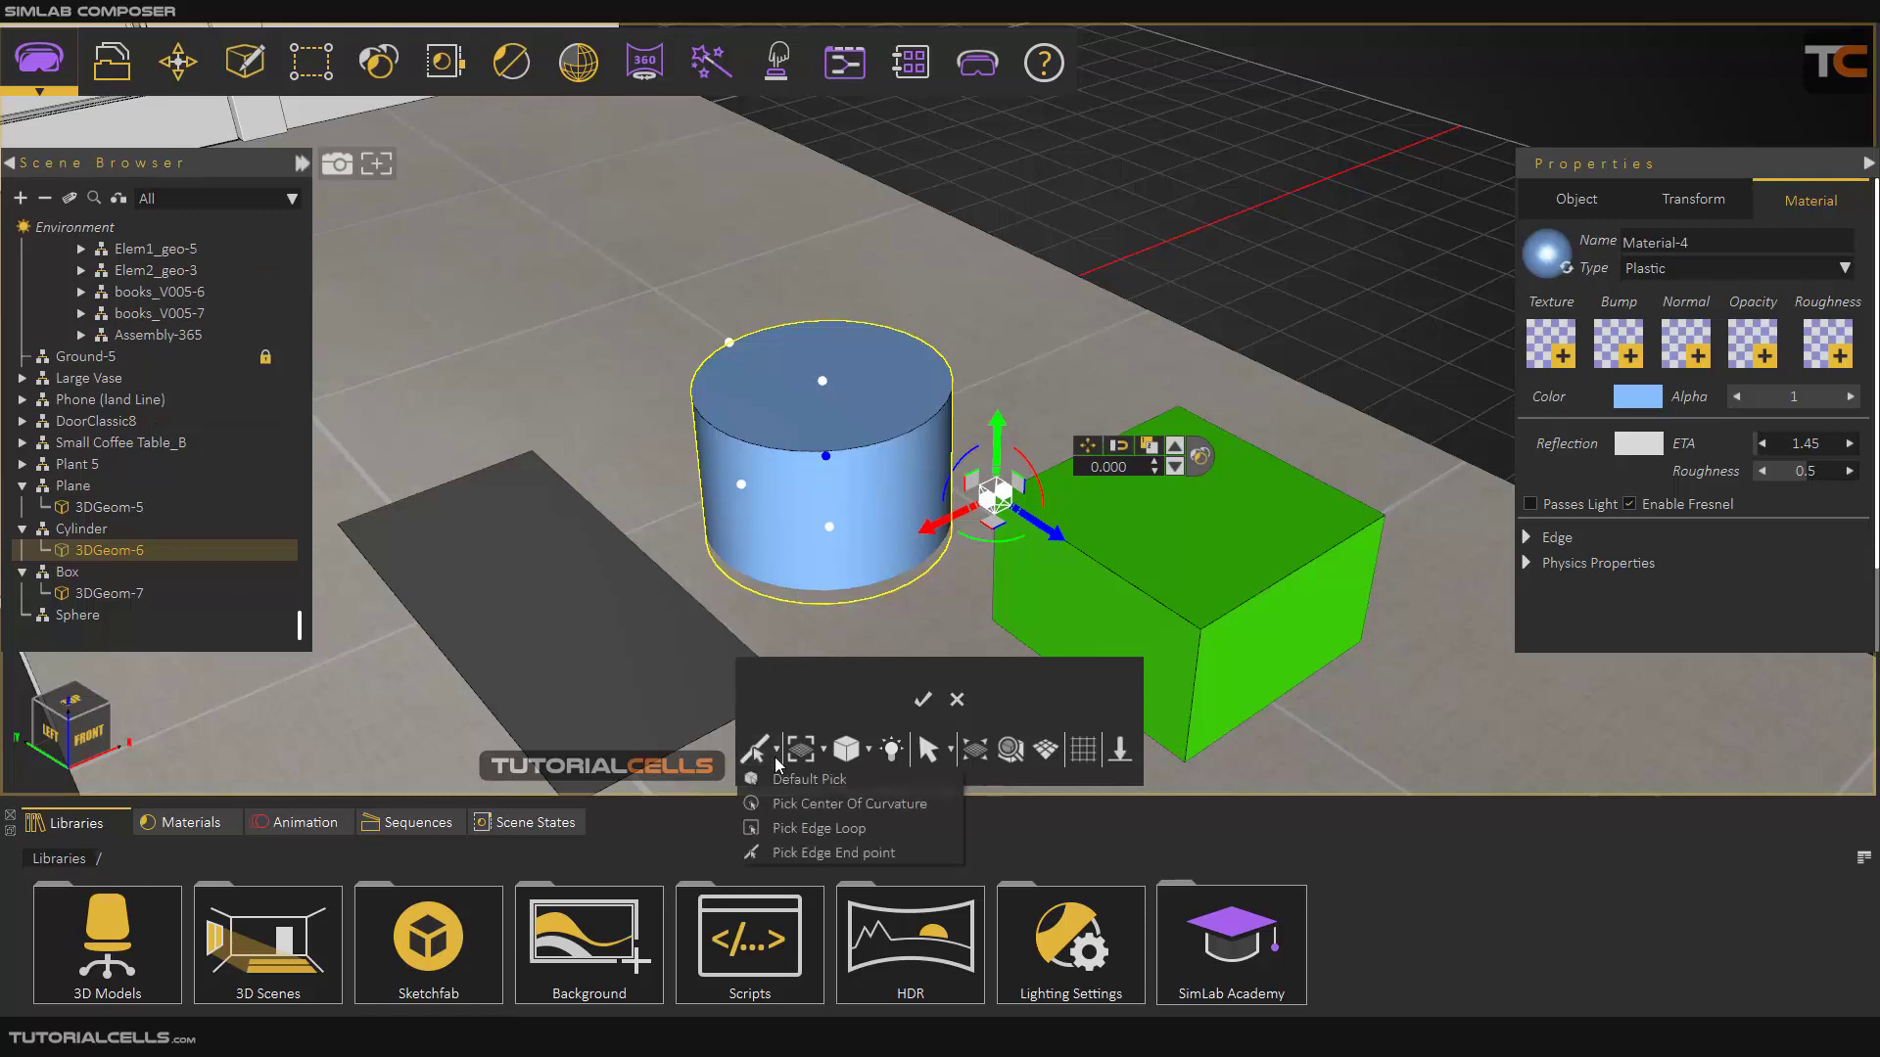
click(777, 805)
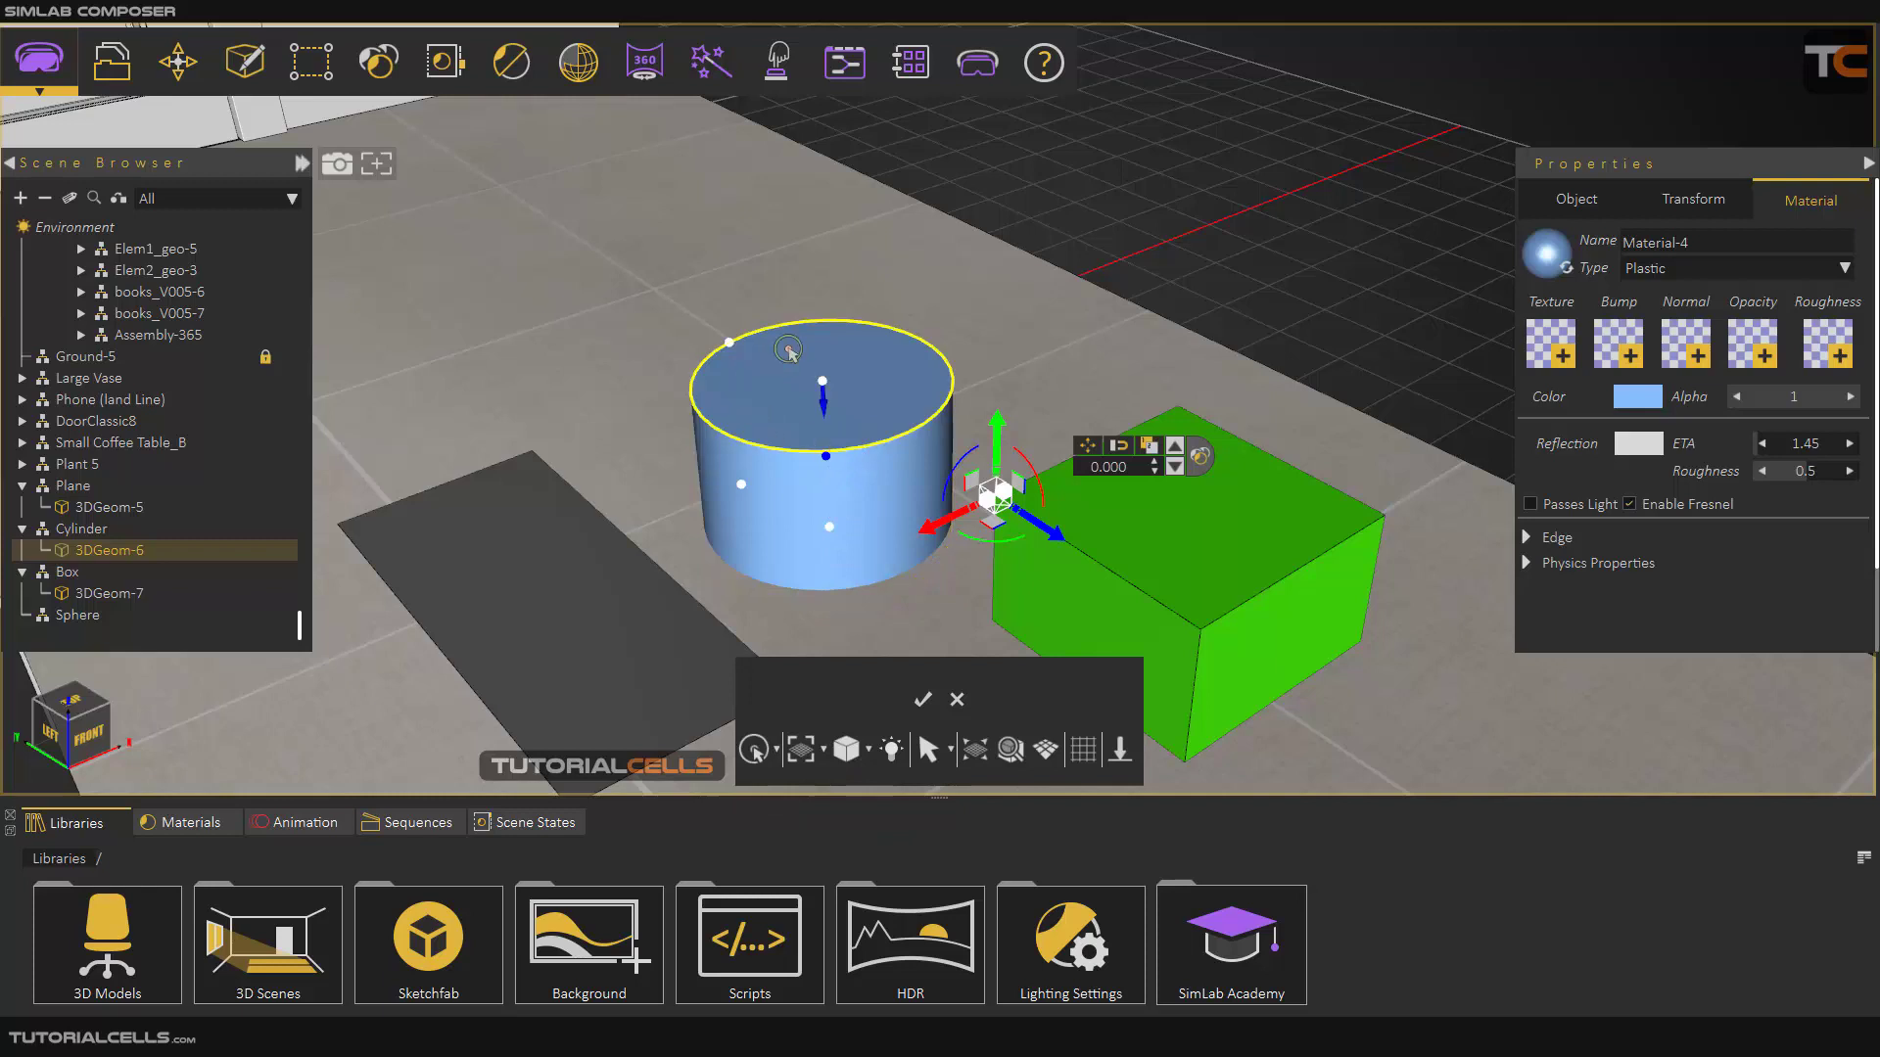
click(822, 382)
click(923, 699)
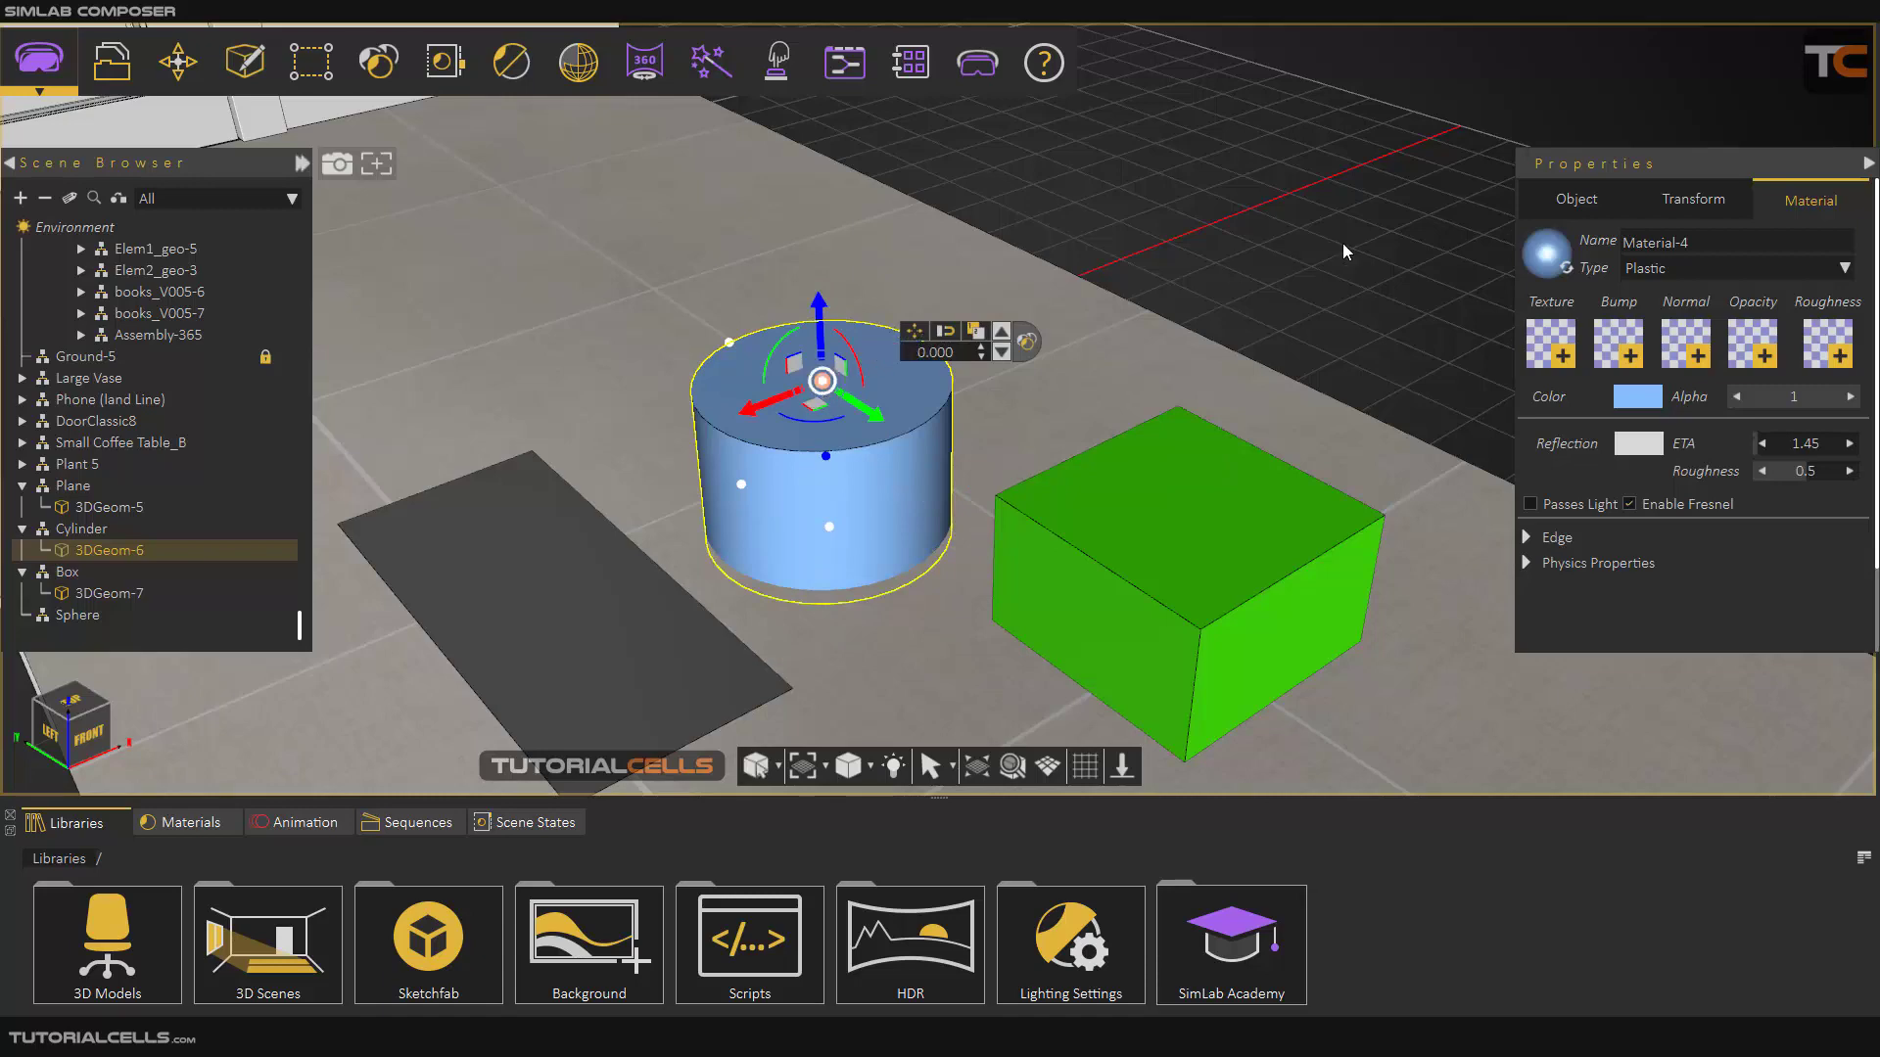
- Deselect the blue cylinder
click(1218, 311)
scroll(1218, 314, down, 3)
scroll(1077, 514, down, 3)
middle_drag(1011, 521, 999, 460)
scroll(1103, 425, up, 4)
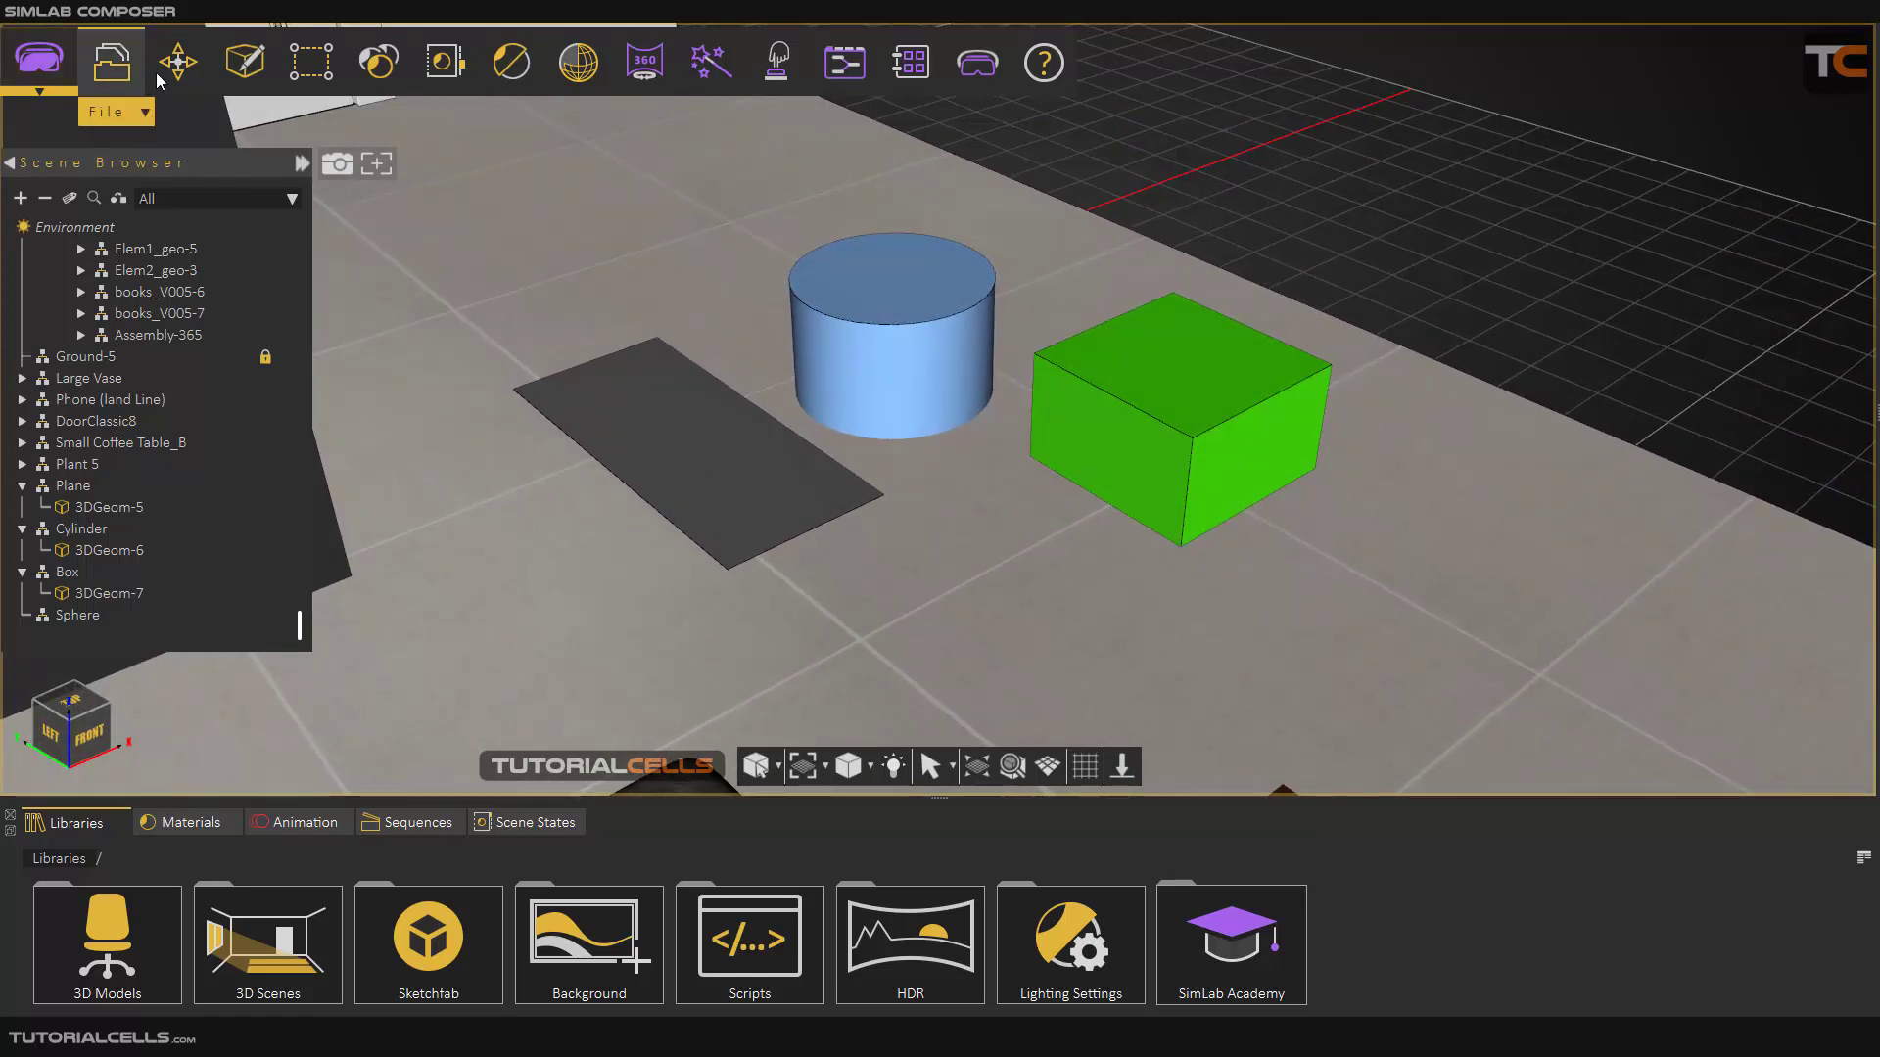
mouse_move(220, 66)
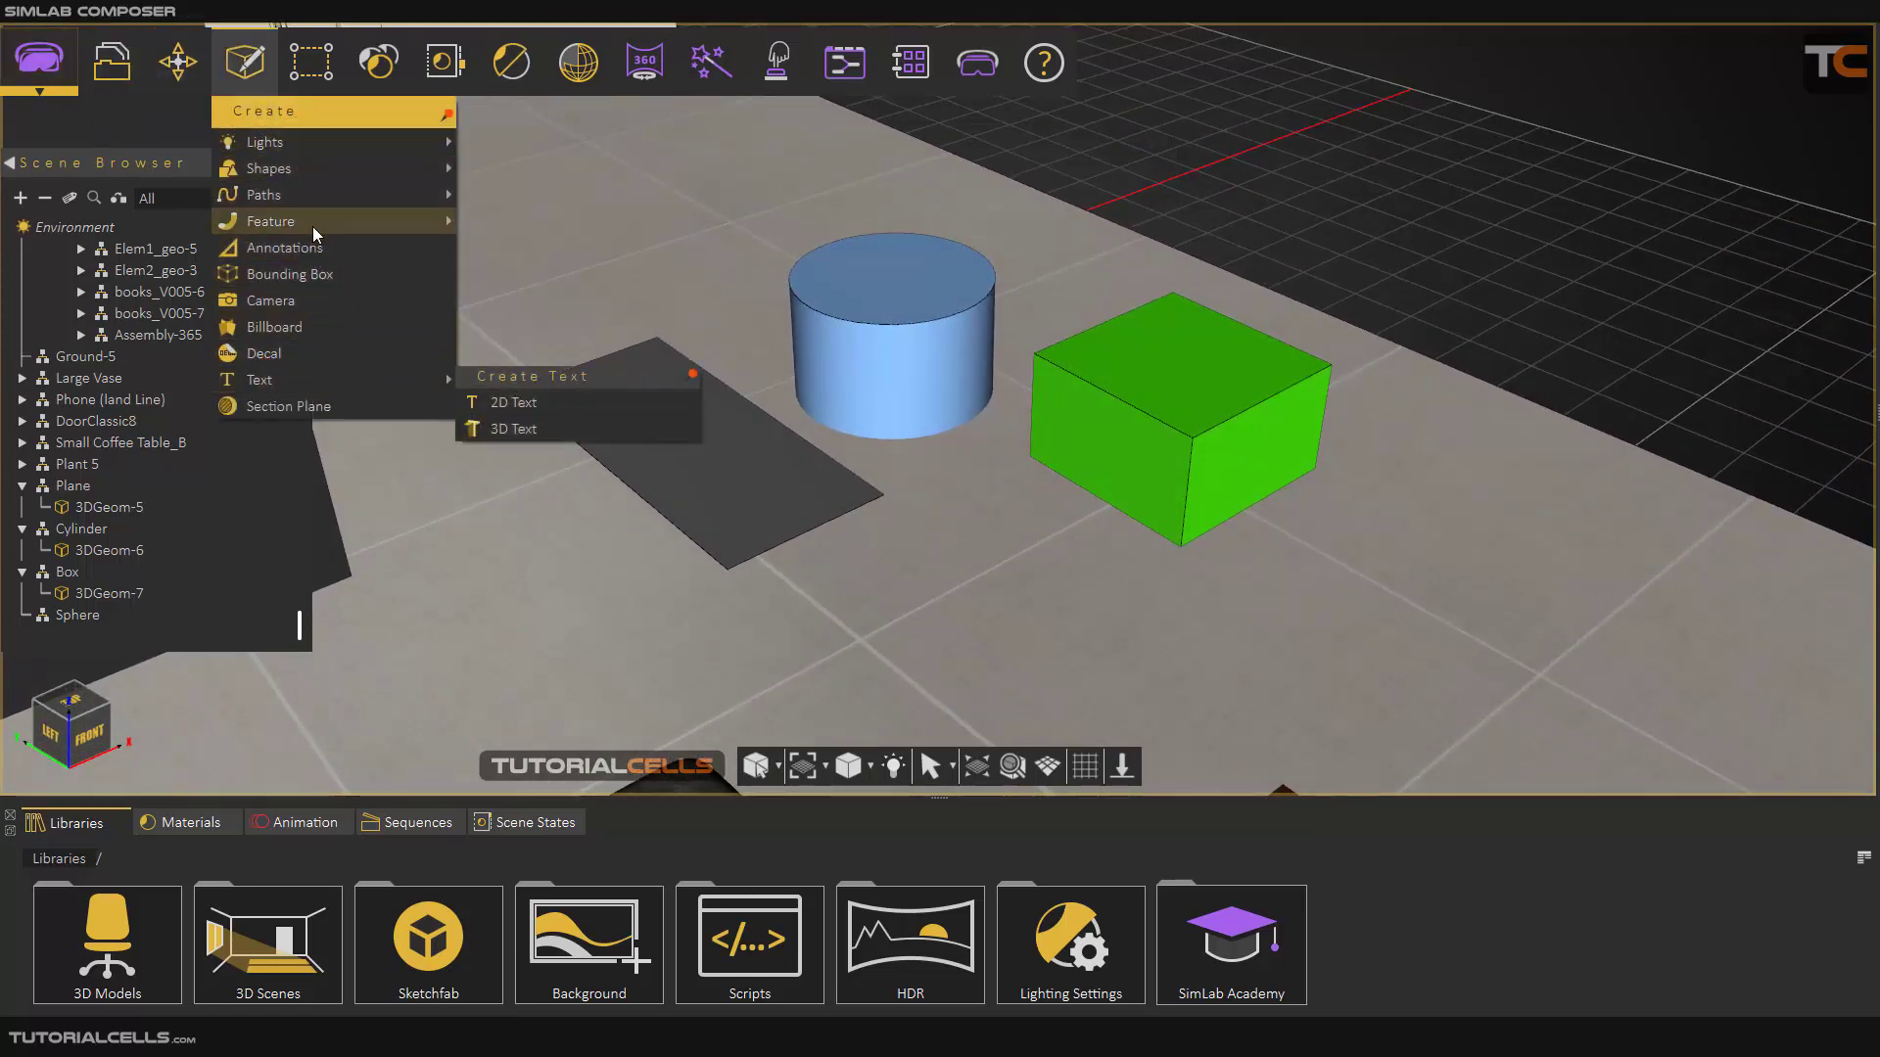
mouse_move(315, 206)
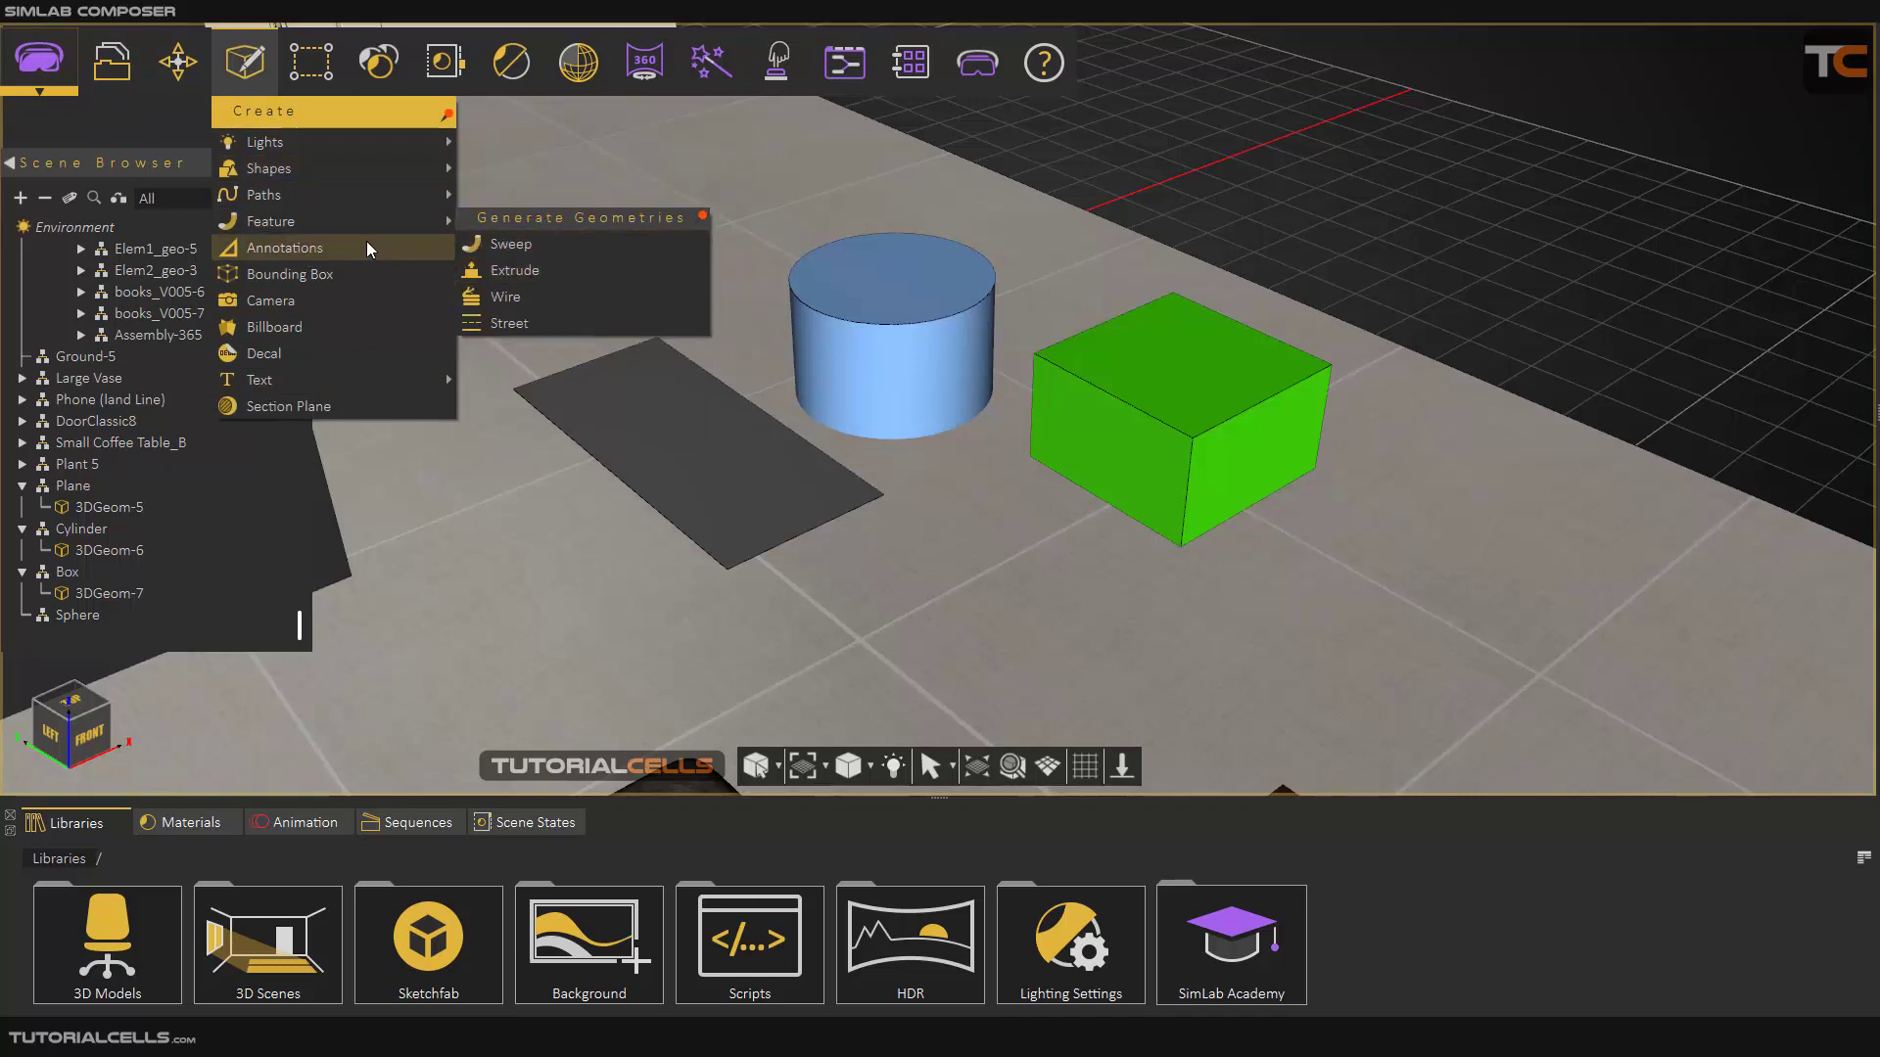
- Generate a path from 2D geometry using Pick Edge Loop on the green box's top face outline, and accept it
mouse_move(381, 205)
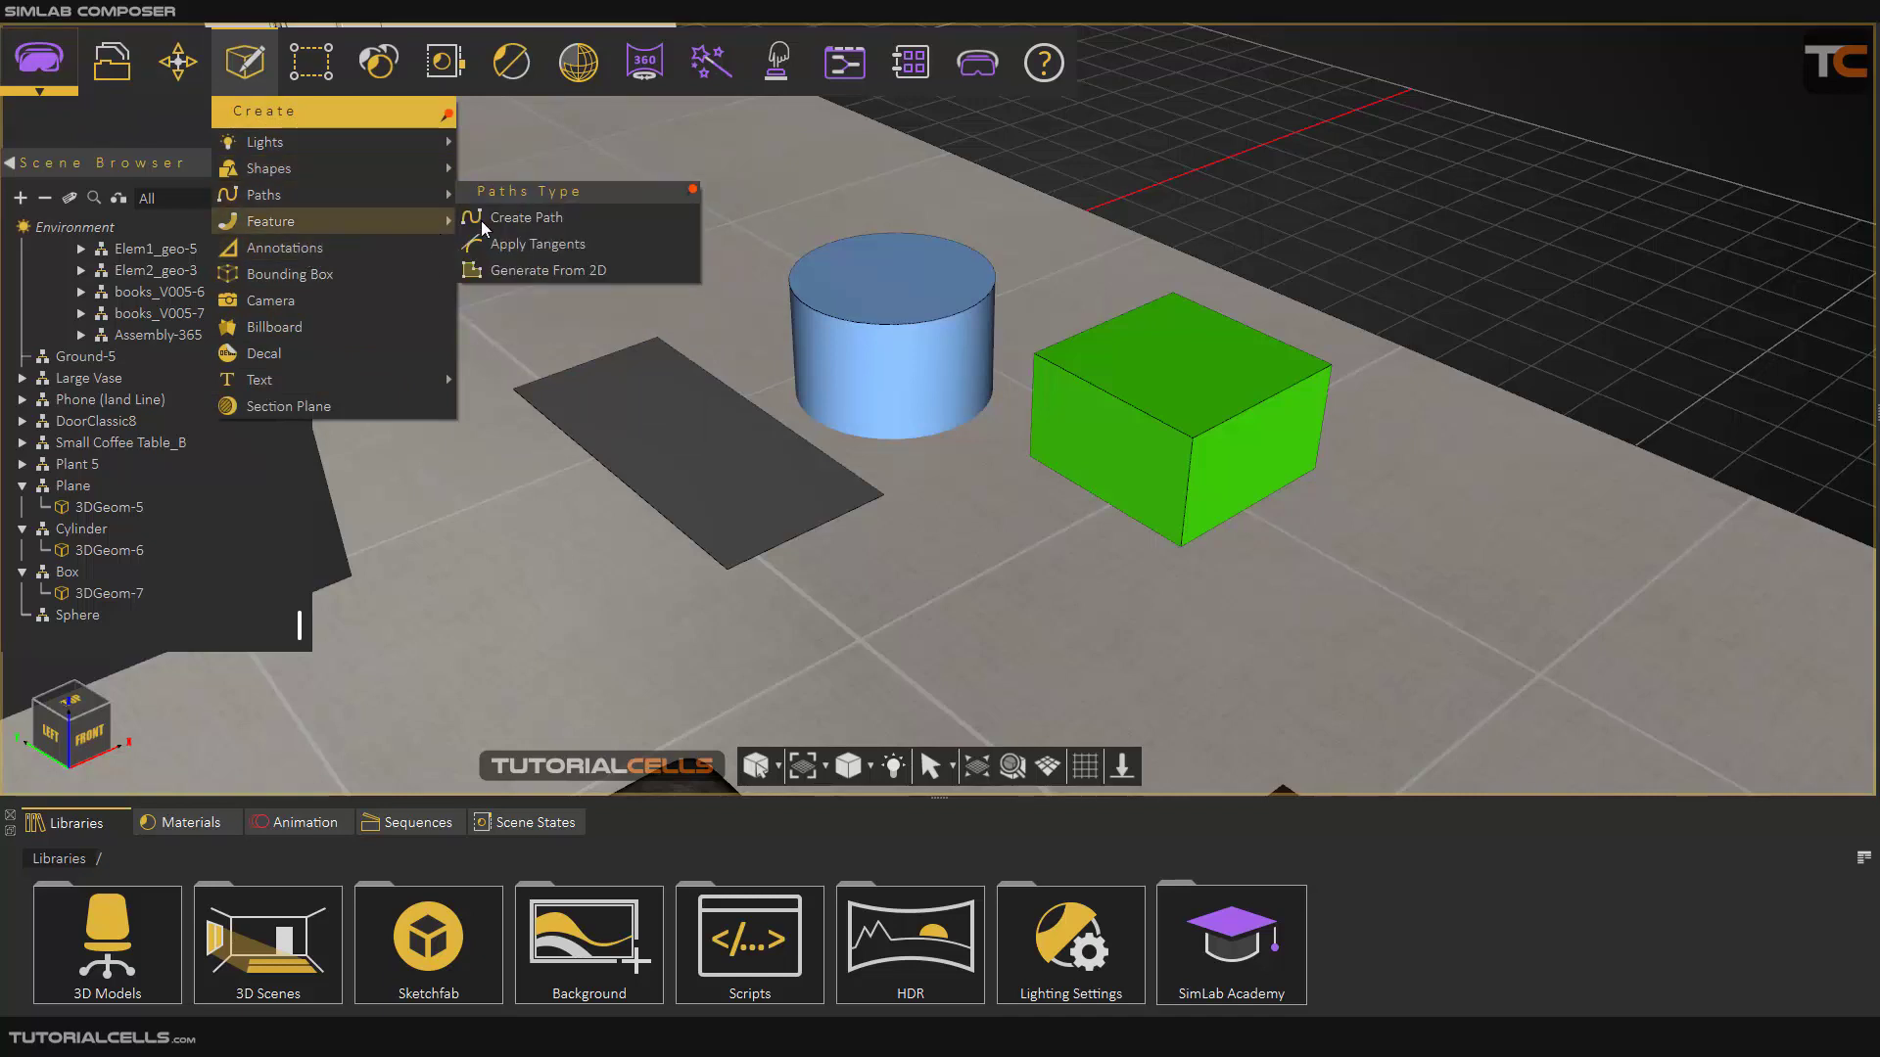
click(535, 279)
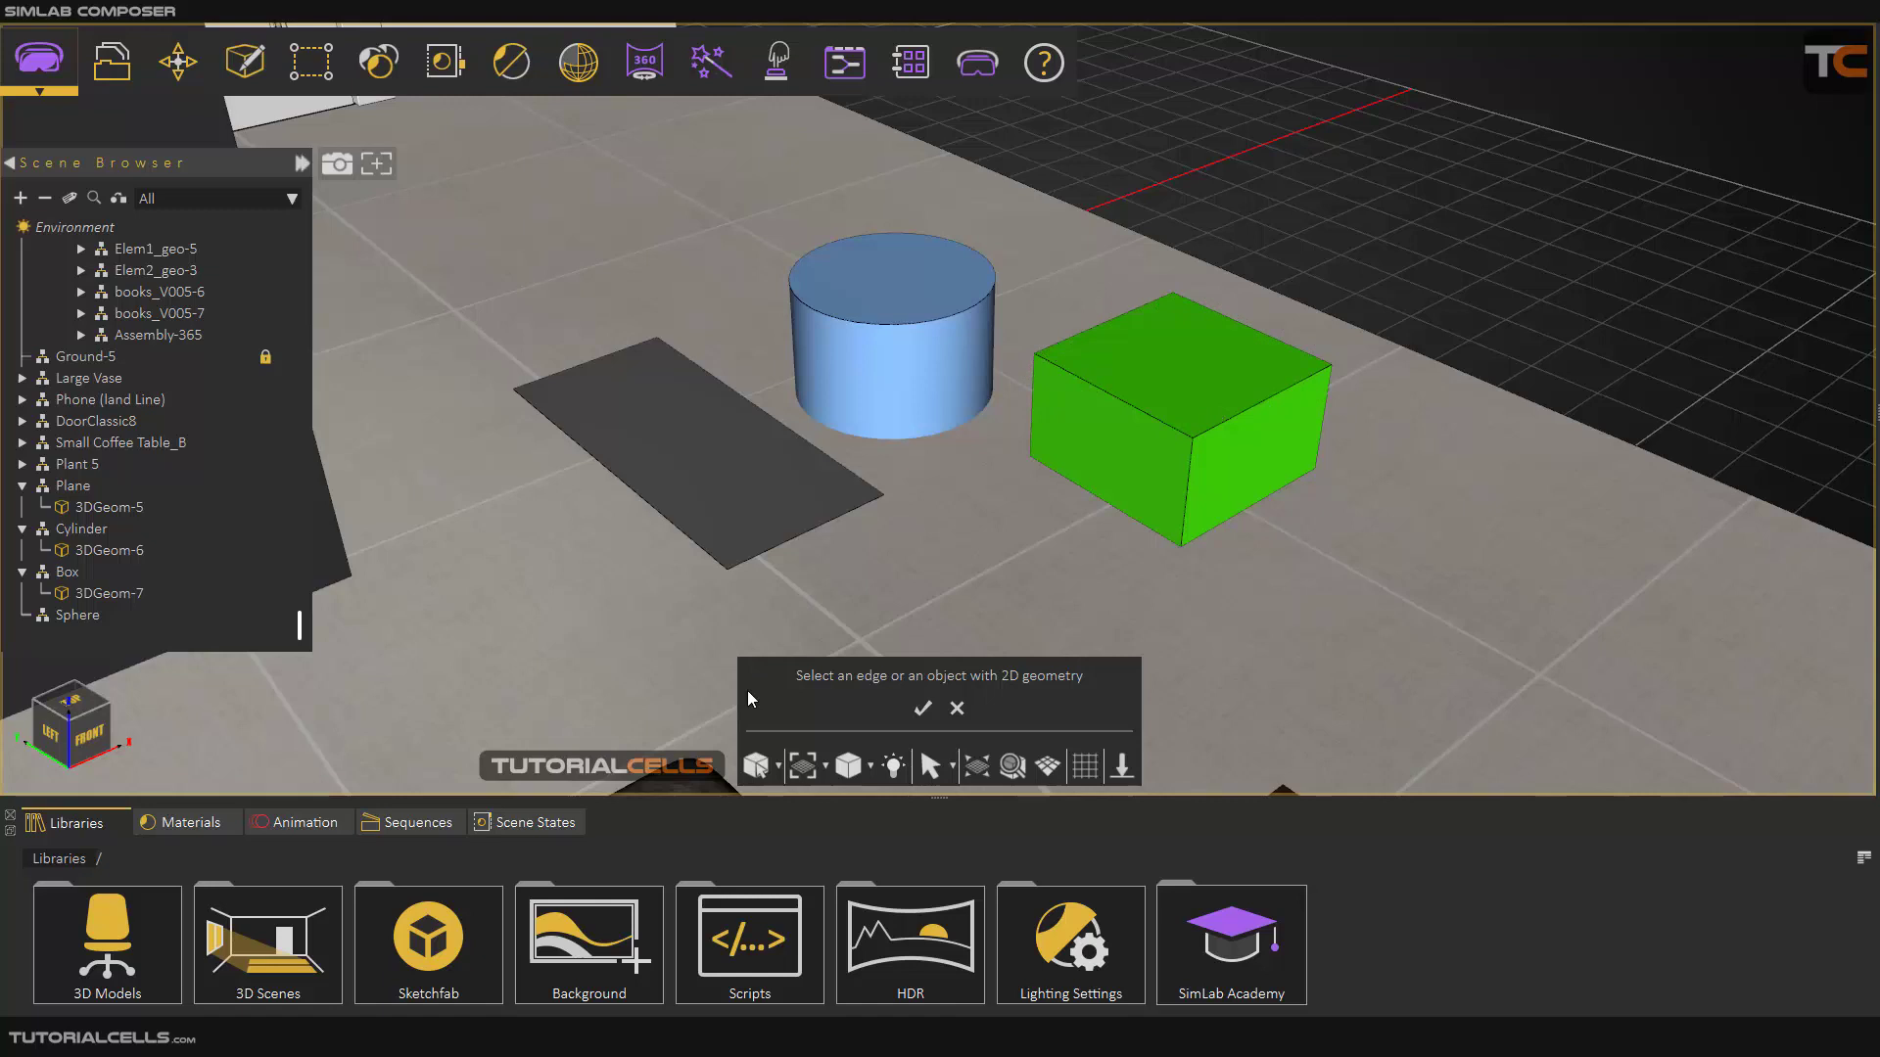
click(776, 772)
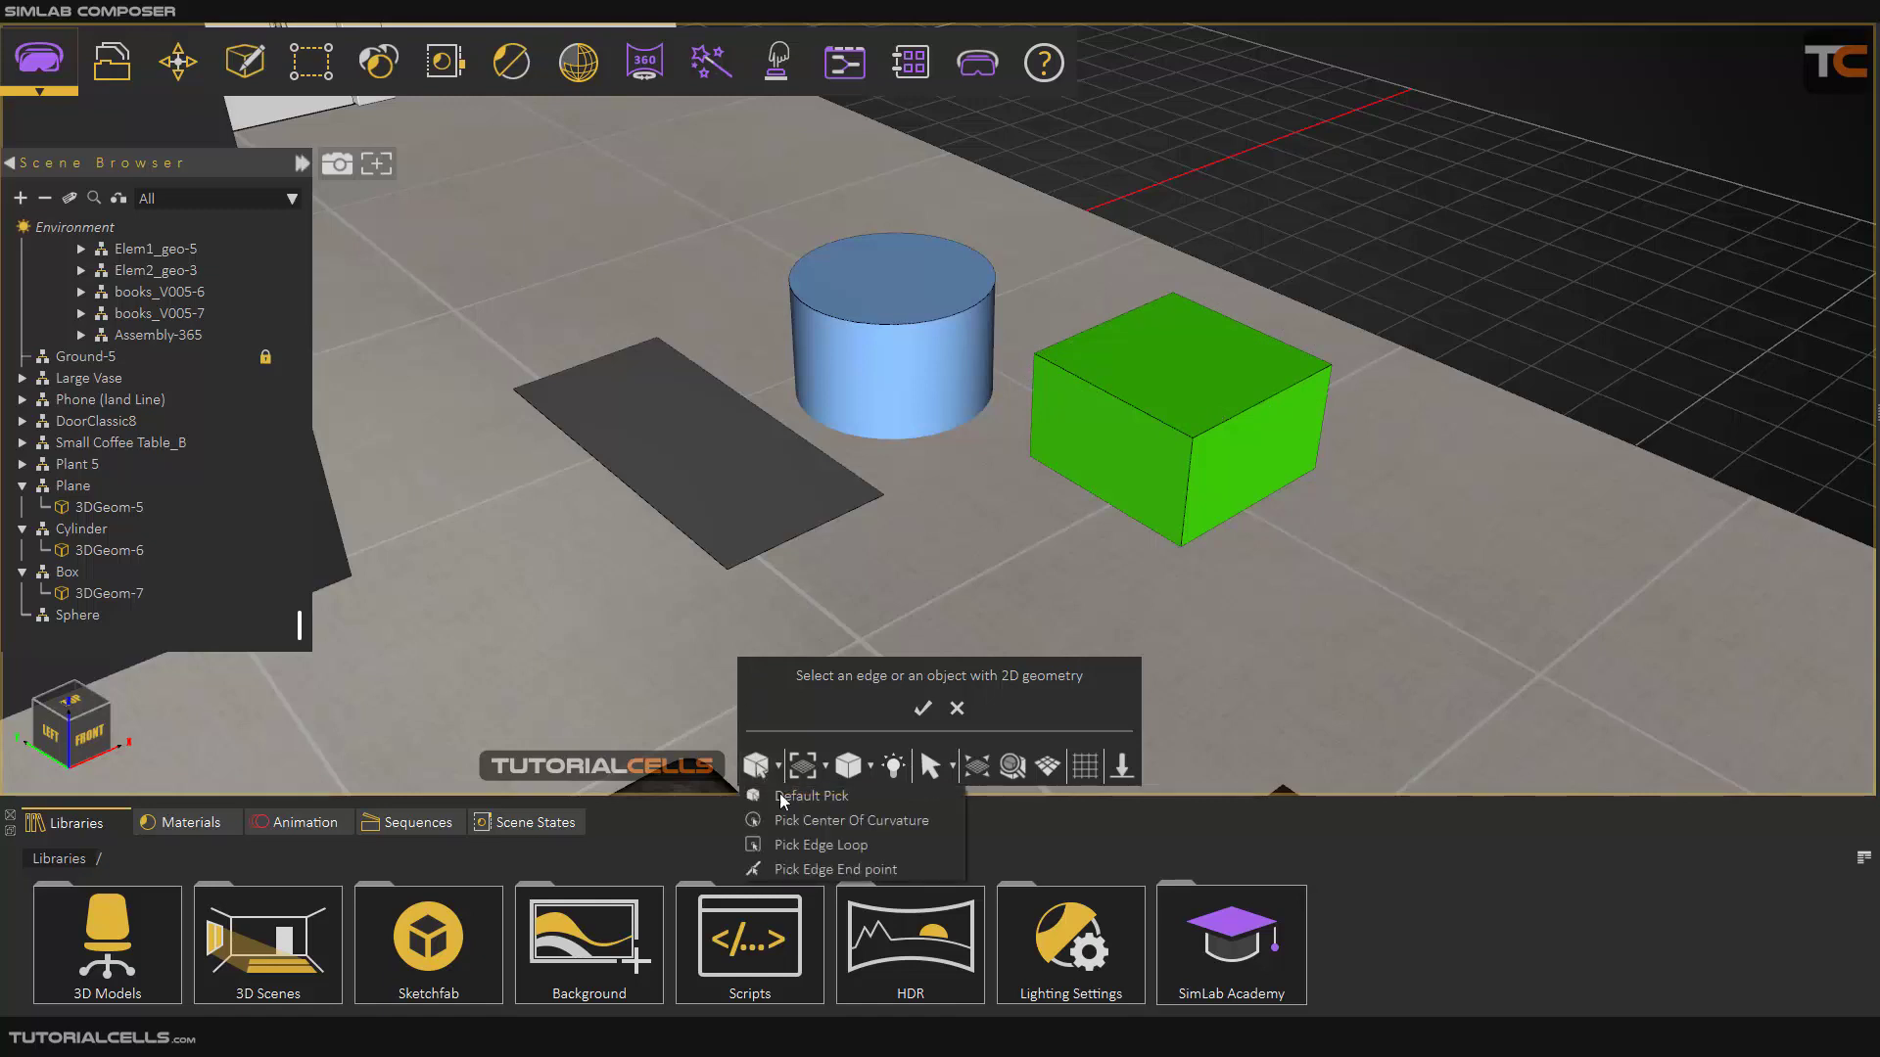
click(796, 853)
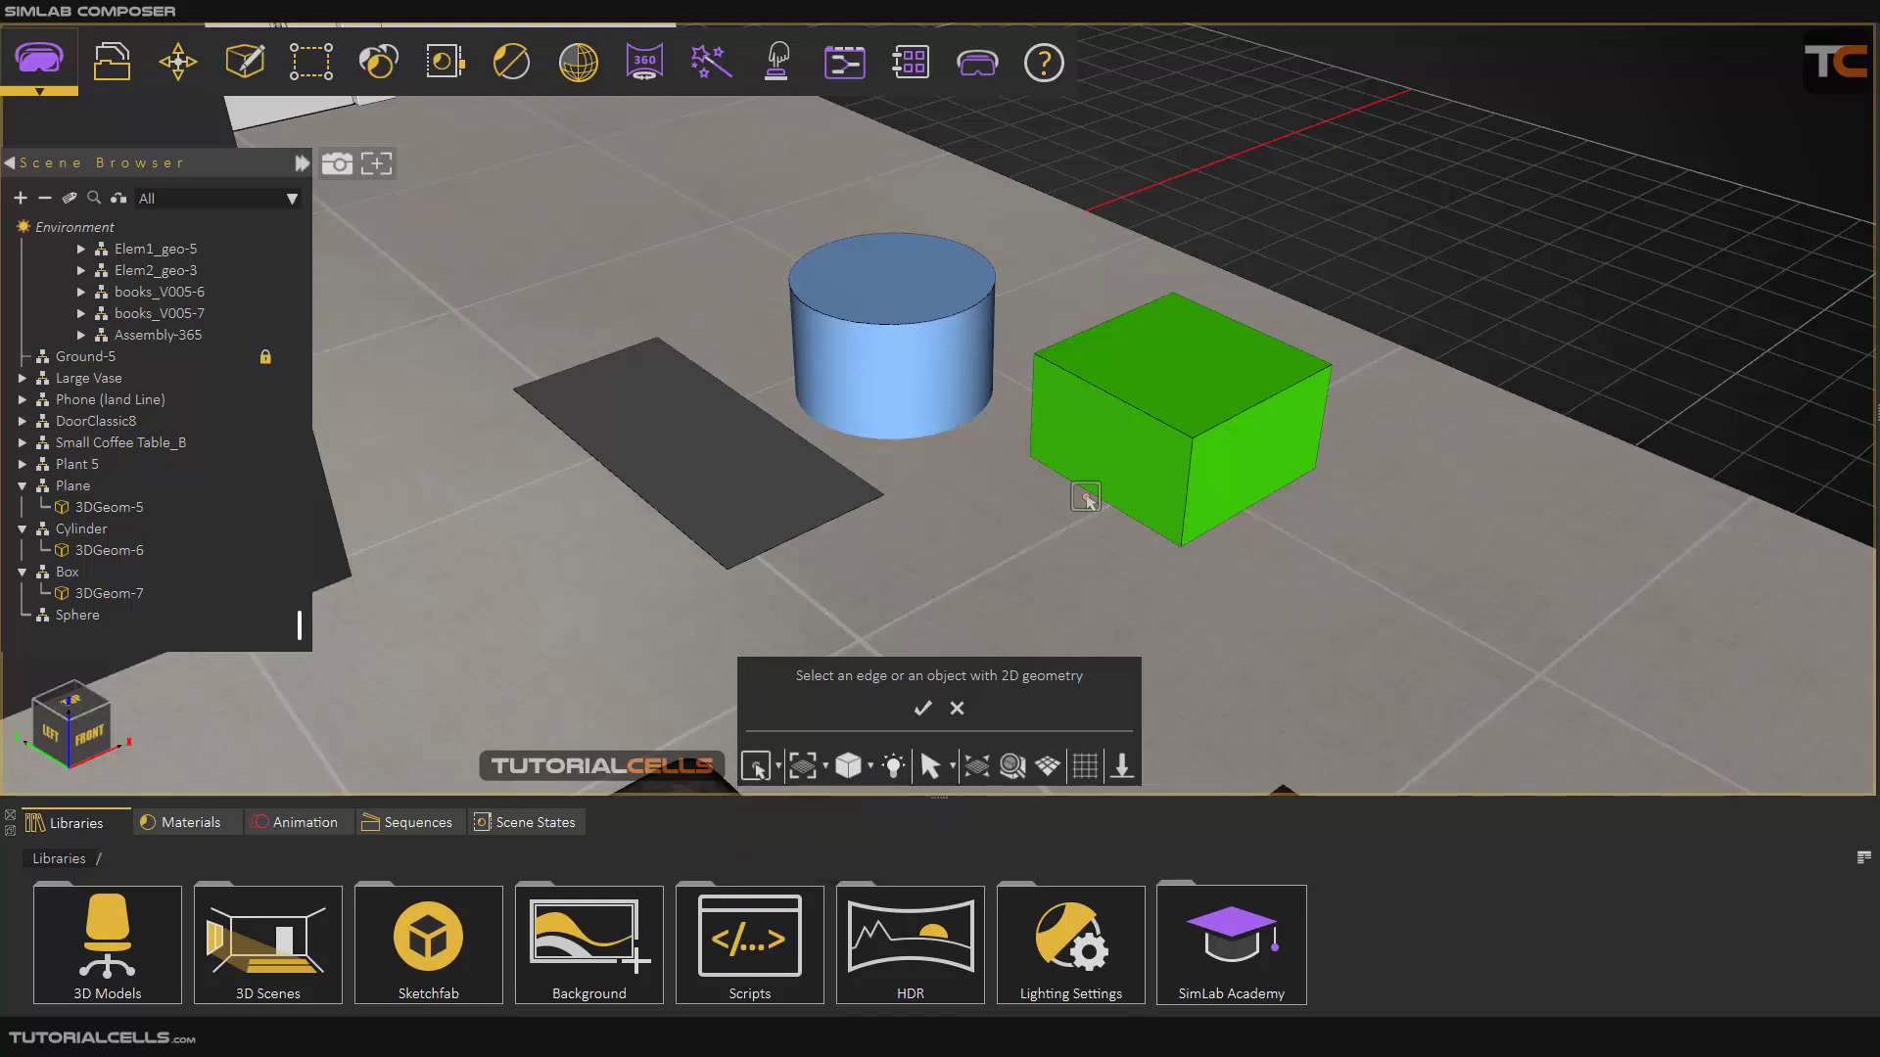
click(1151, 414)
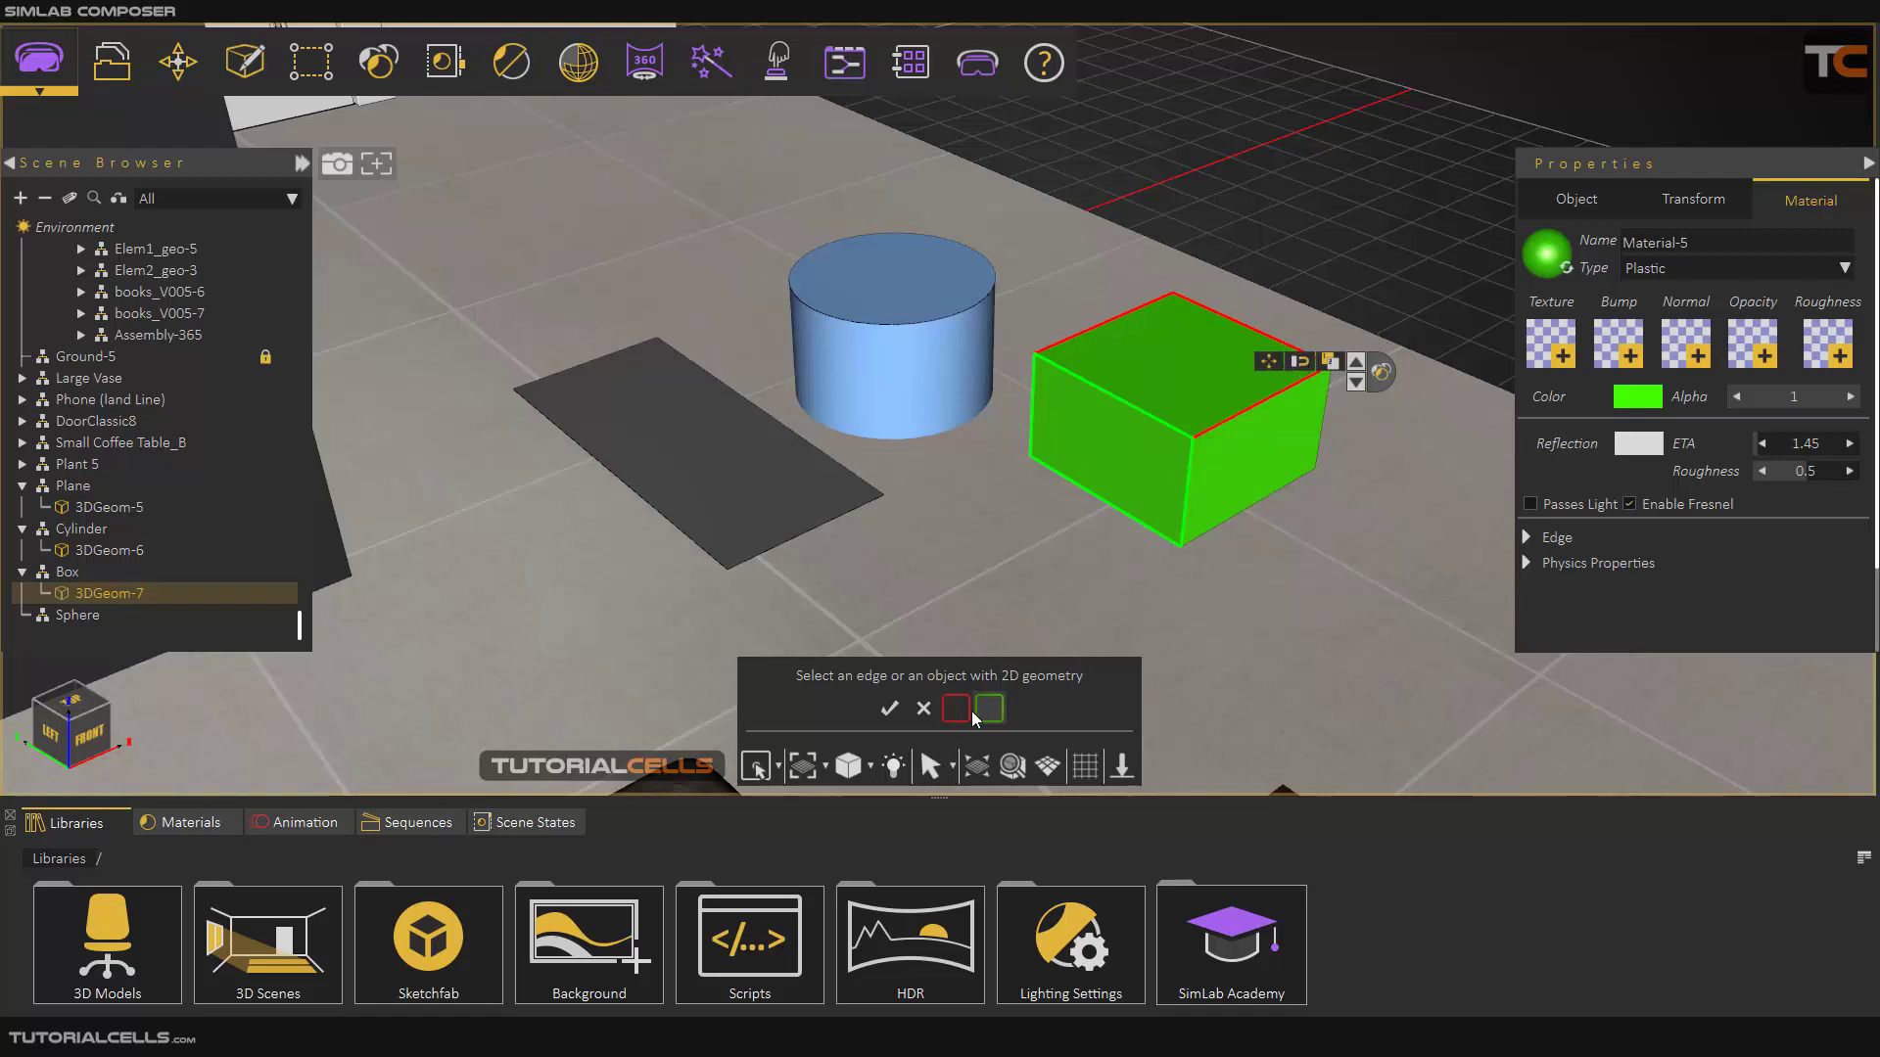
click(888, 713)
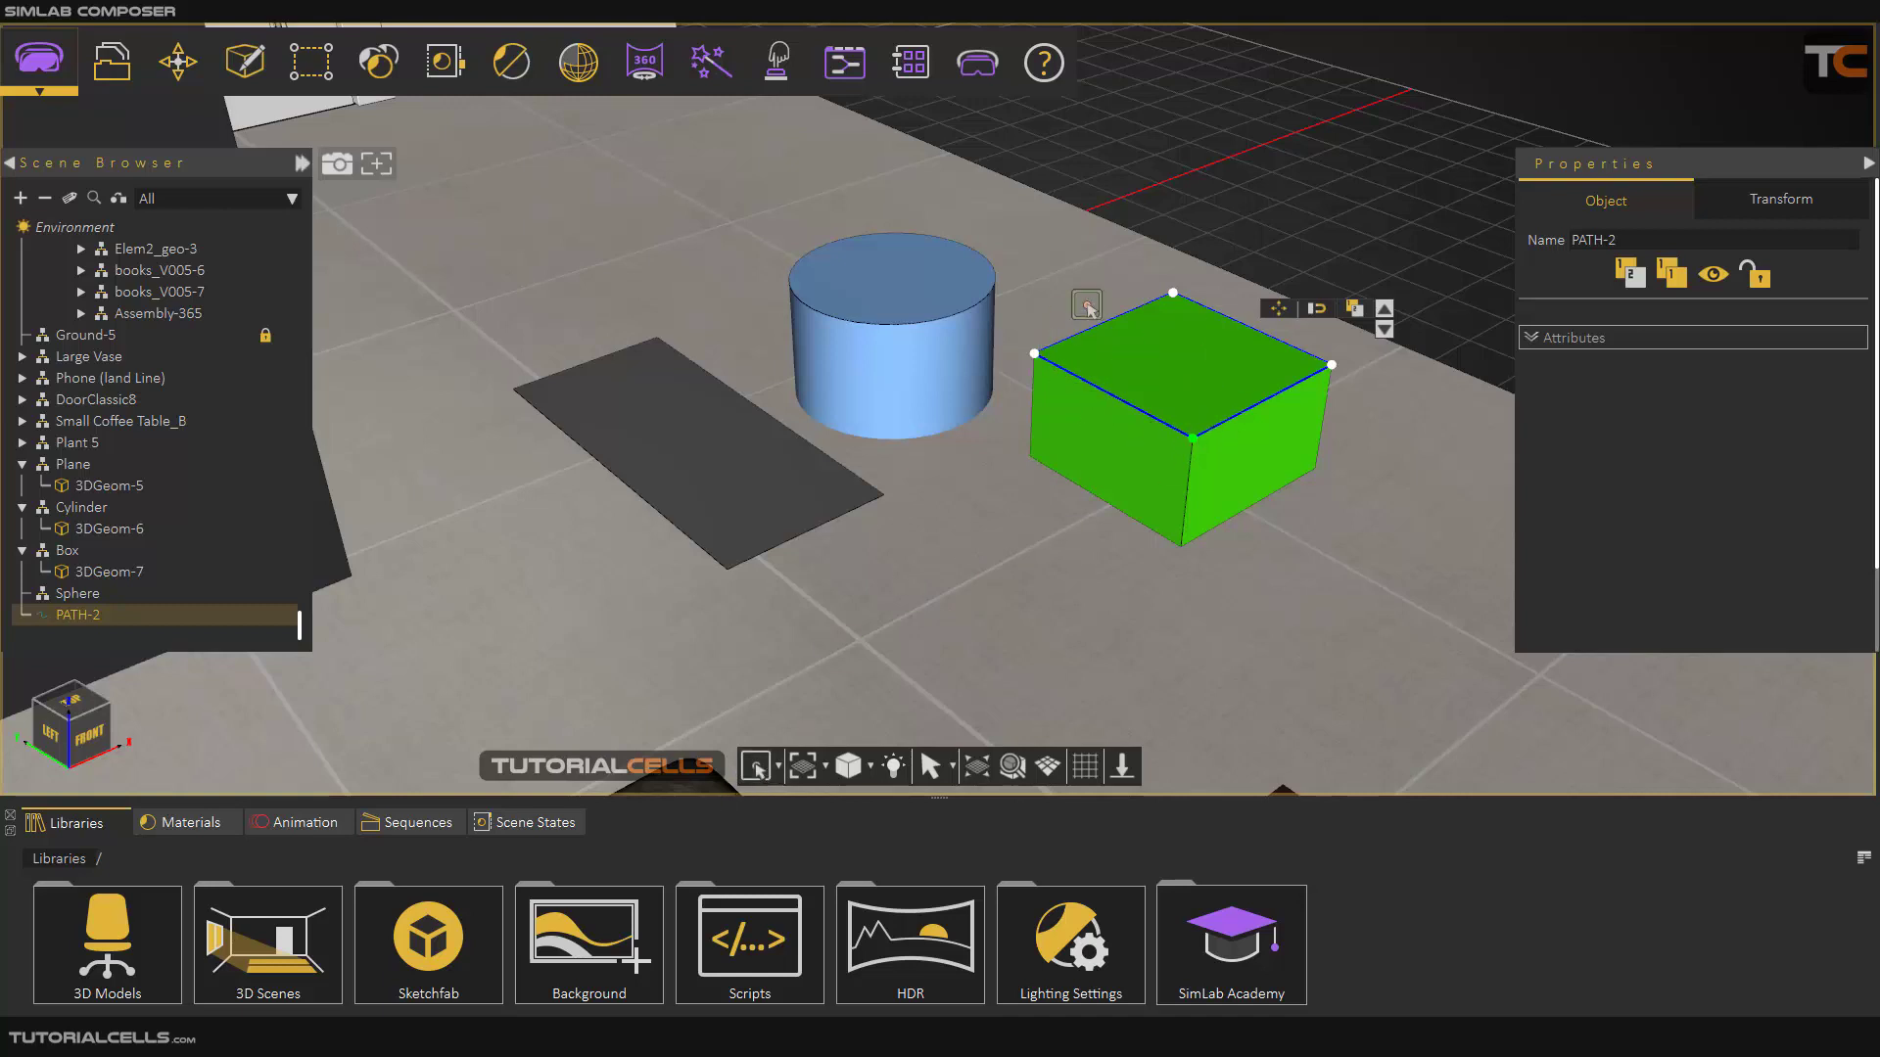
- Raise the new path about 0.17 above the green box's top face, and delete it
click(1256, 312)
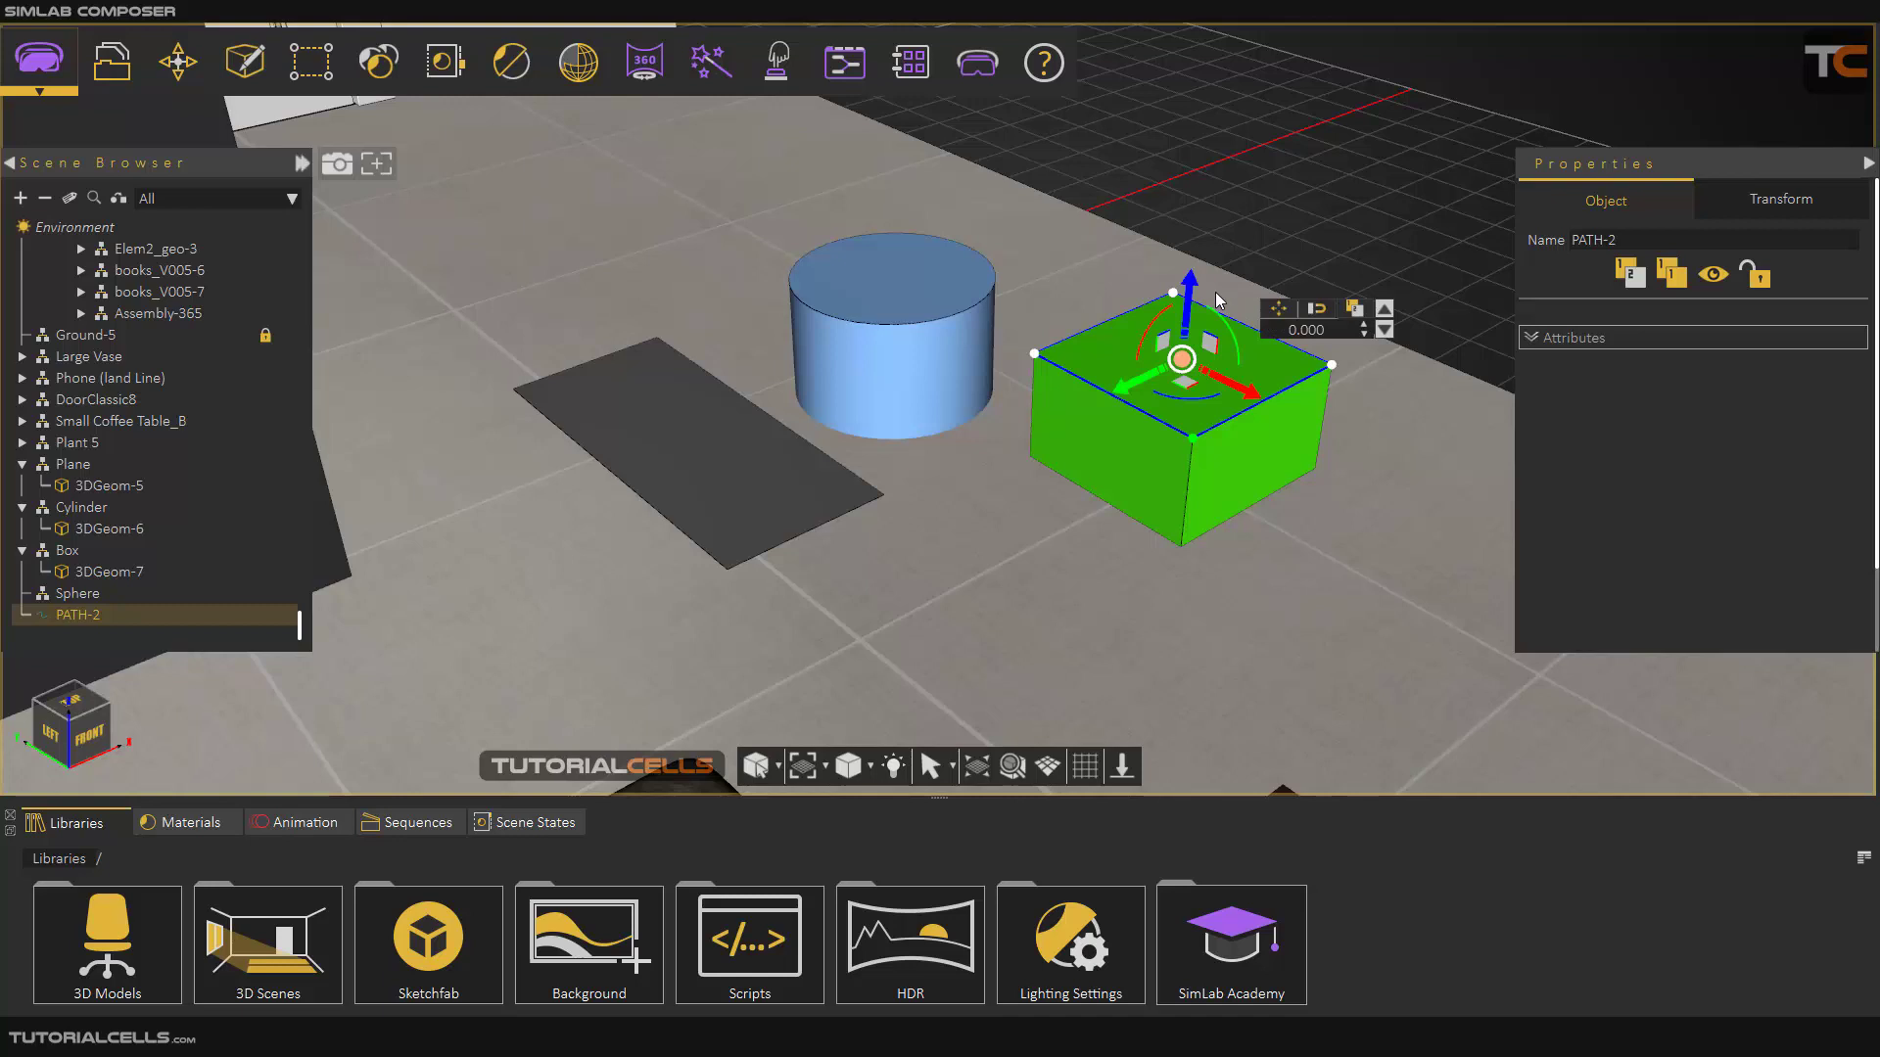
drag(1196, 298, 1203, 217)
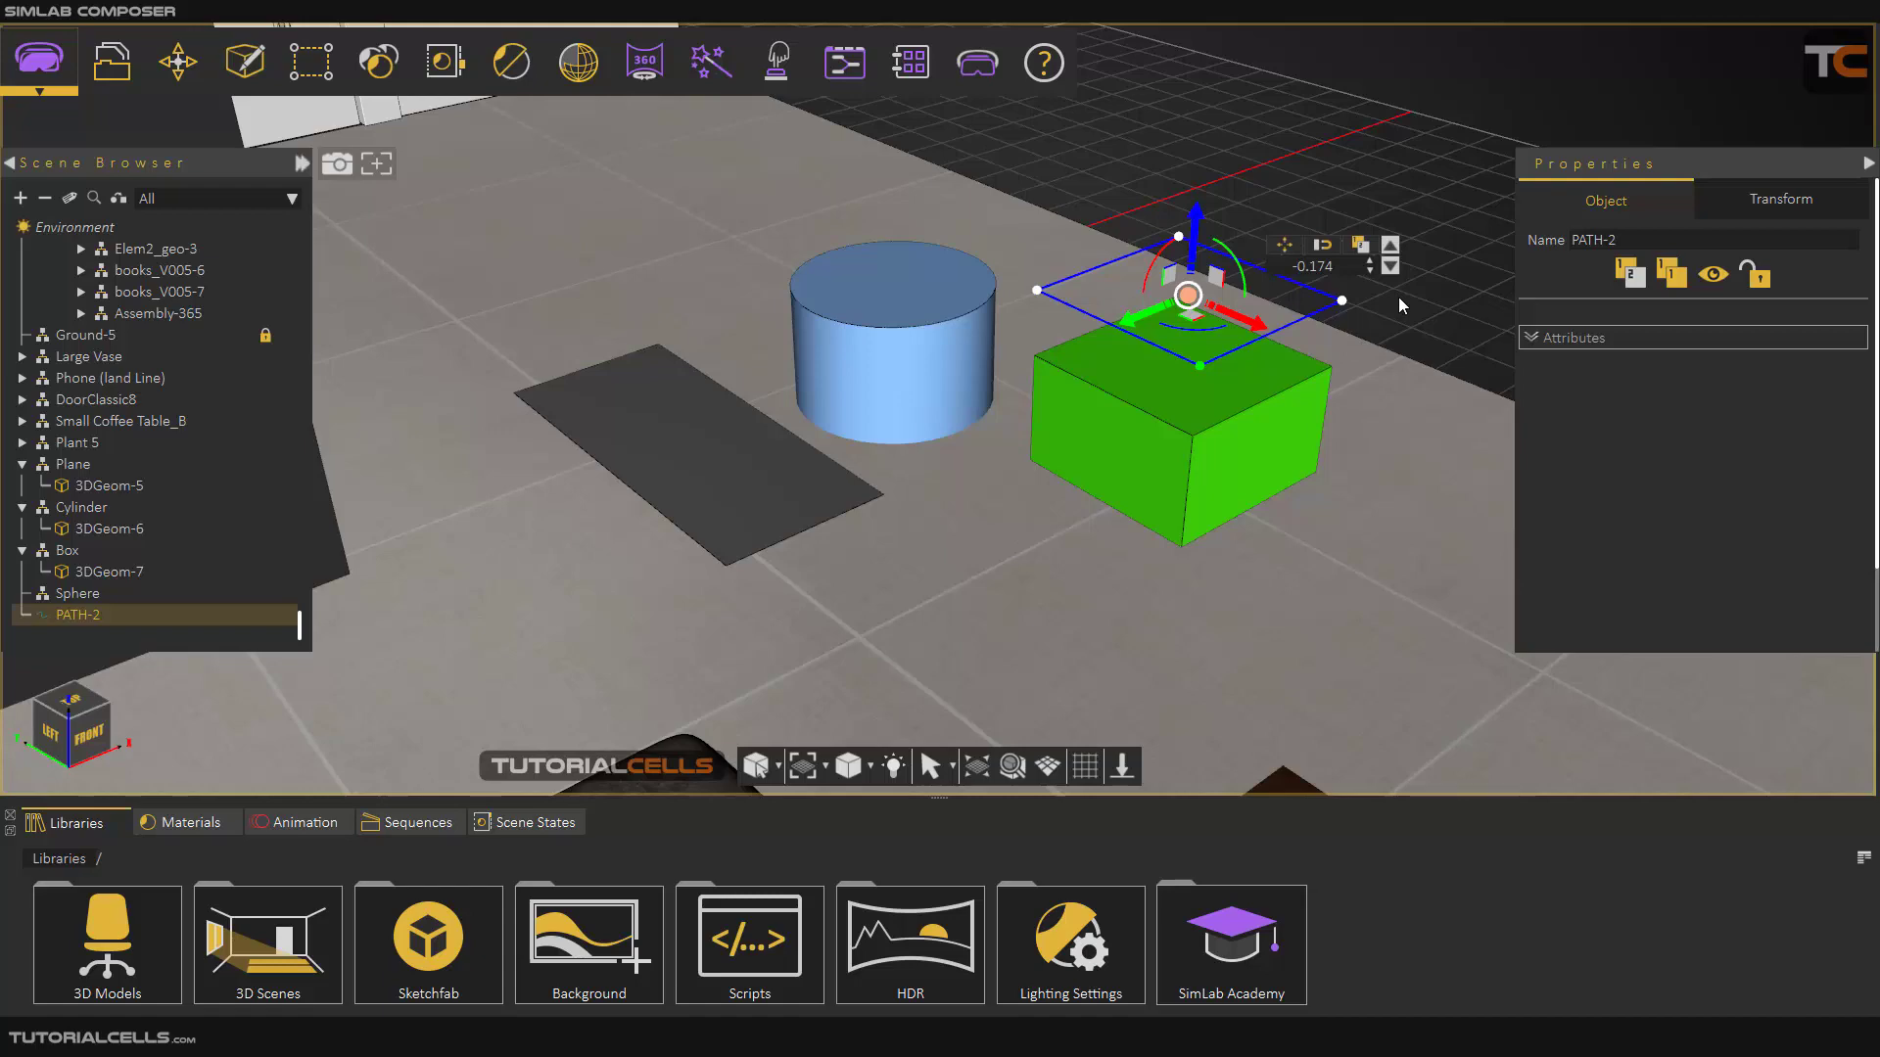
scroll(1009, 452, down, 5)
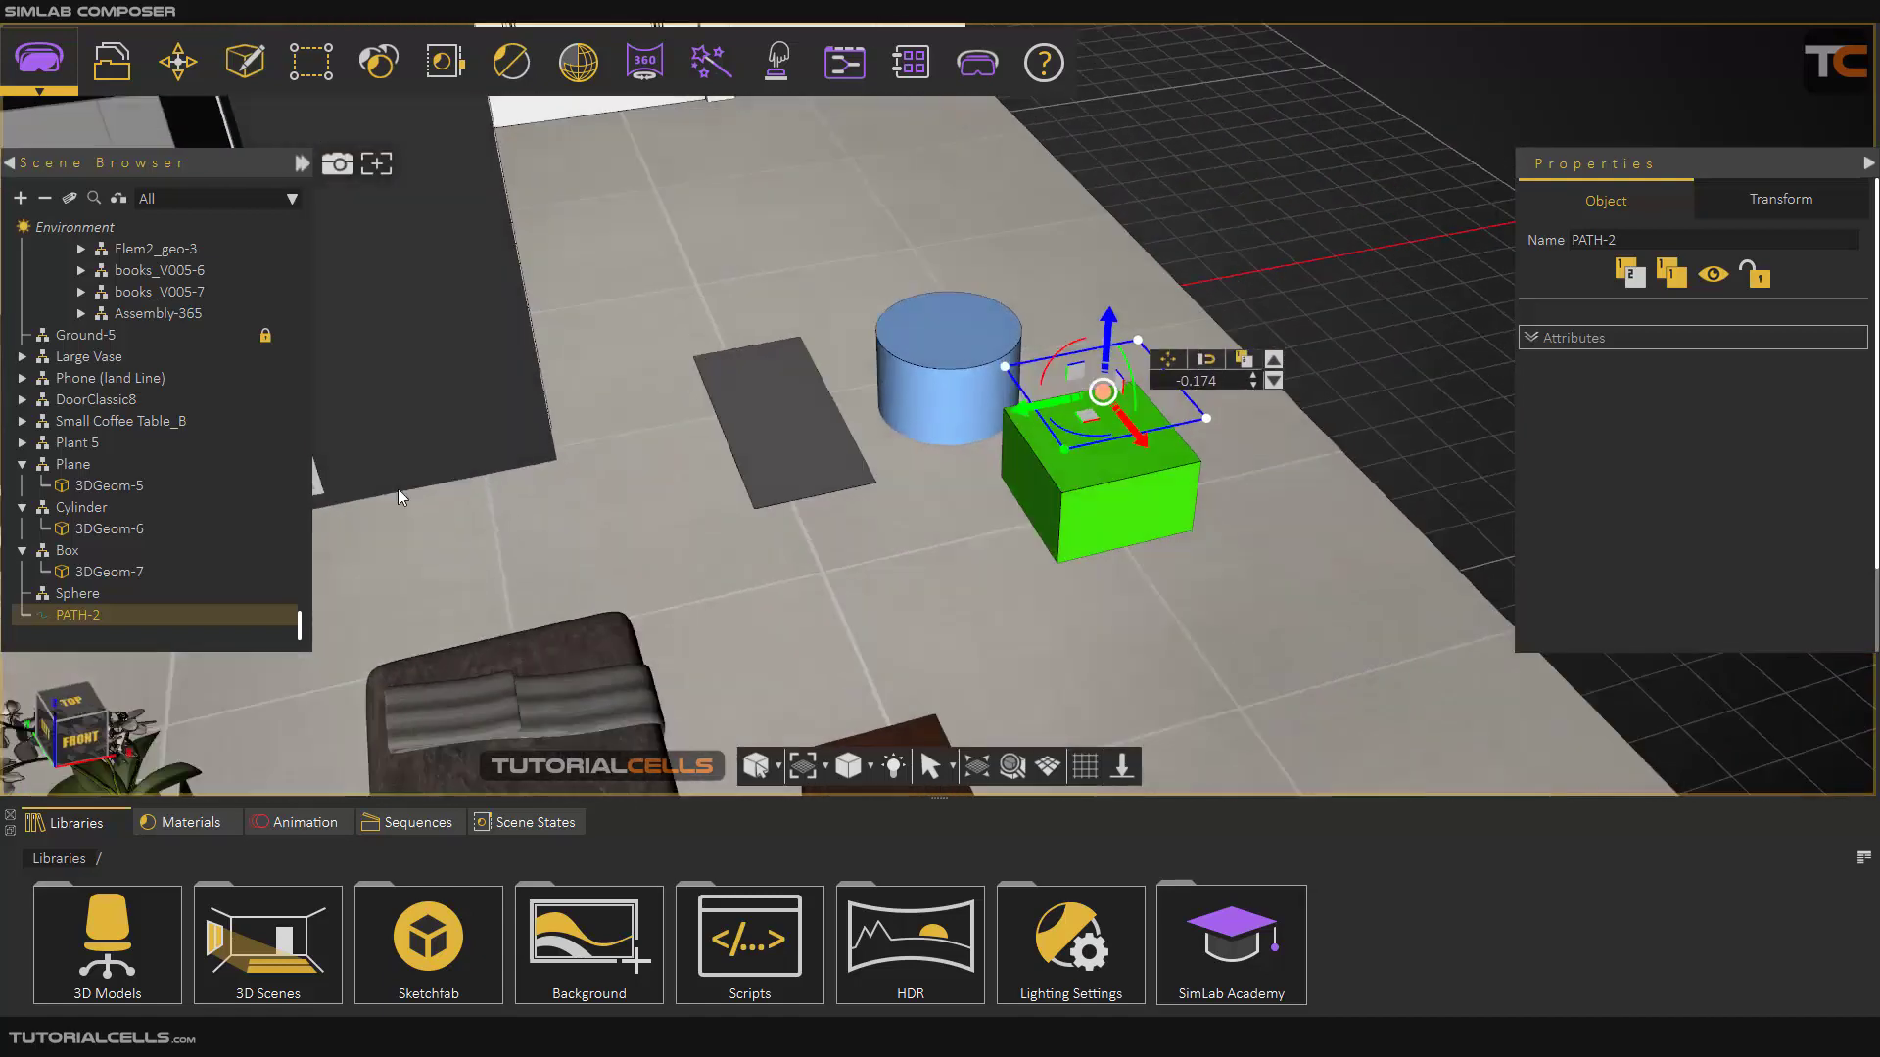
middle_drag(397, 489, 622, 514)
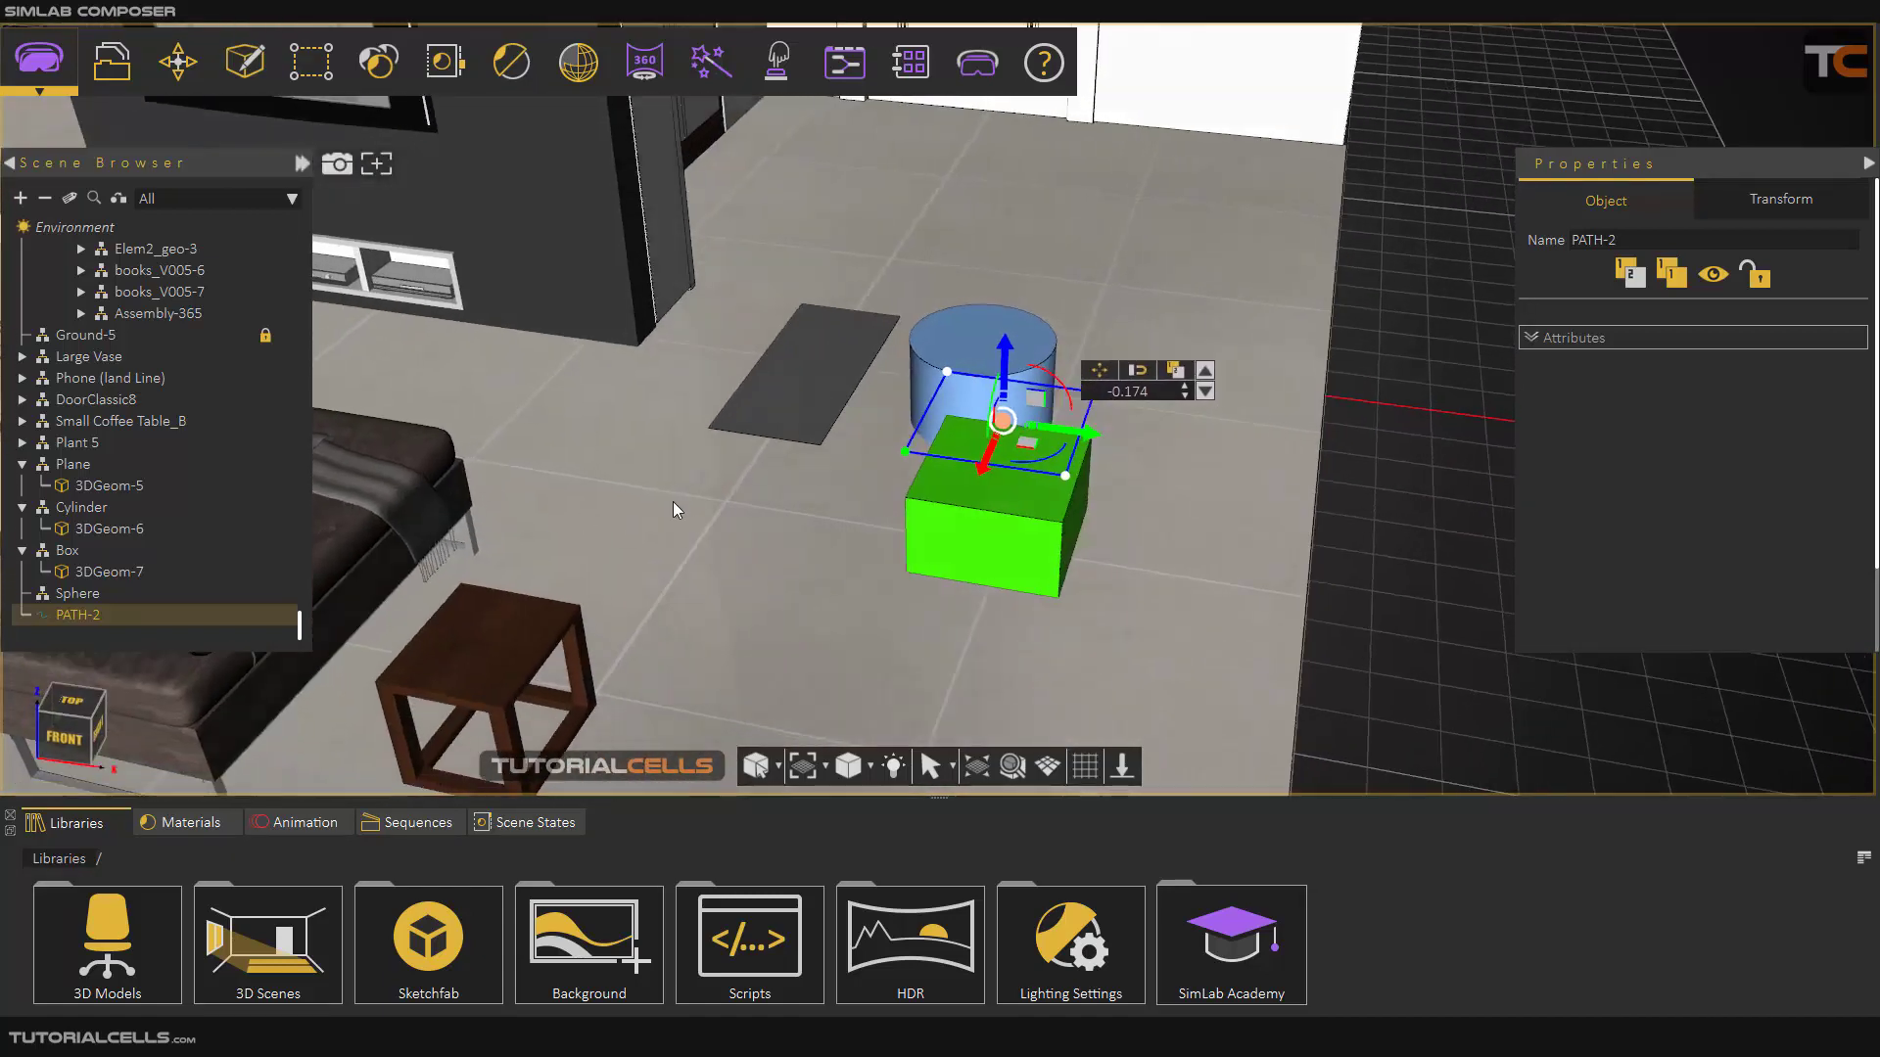
key(Delete)
middle_drag(943, 431, 859, 314)
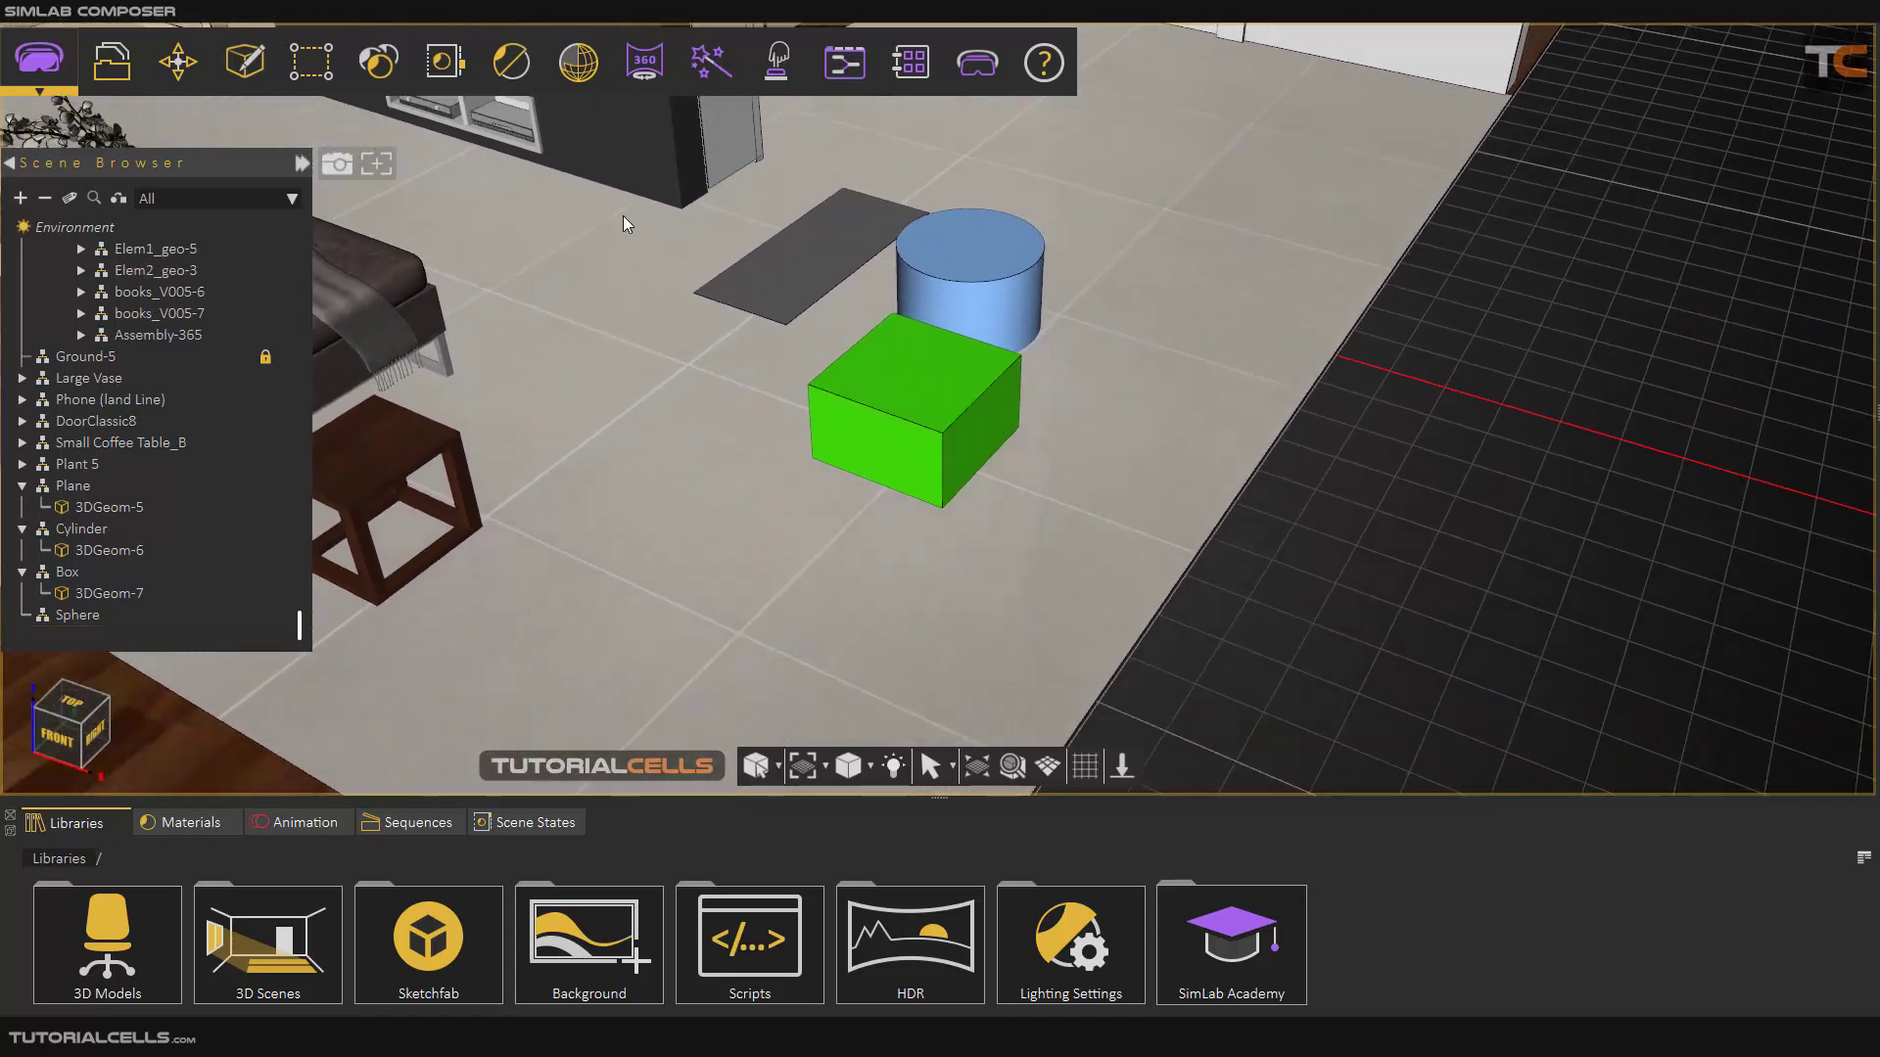
- Create a sphere of radius 0.1 centred on the green box's nearest upper corner, using Pick Edge End point
click(245, 61)
mouse_move(264, 173)
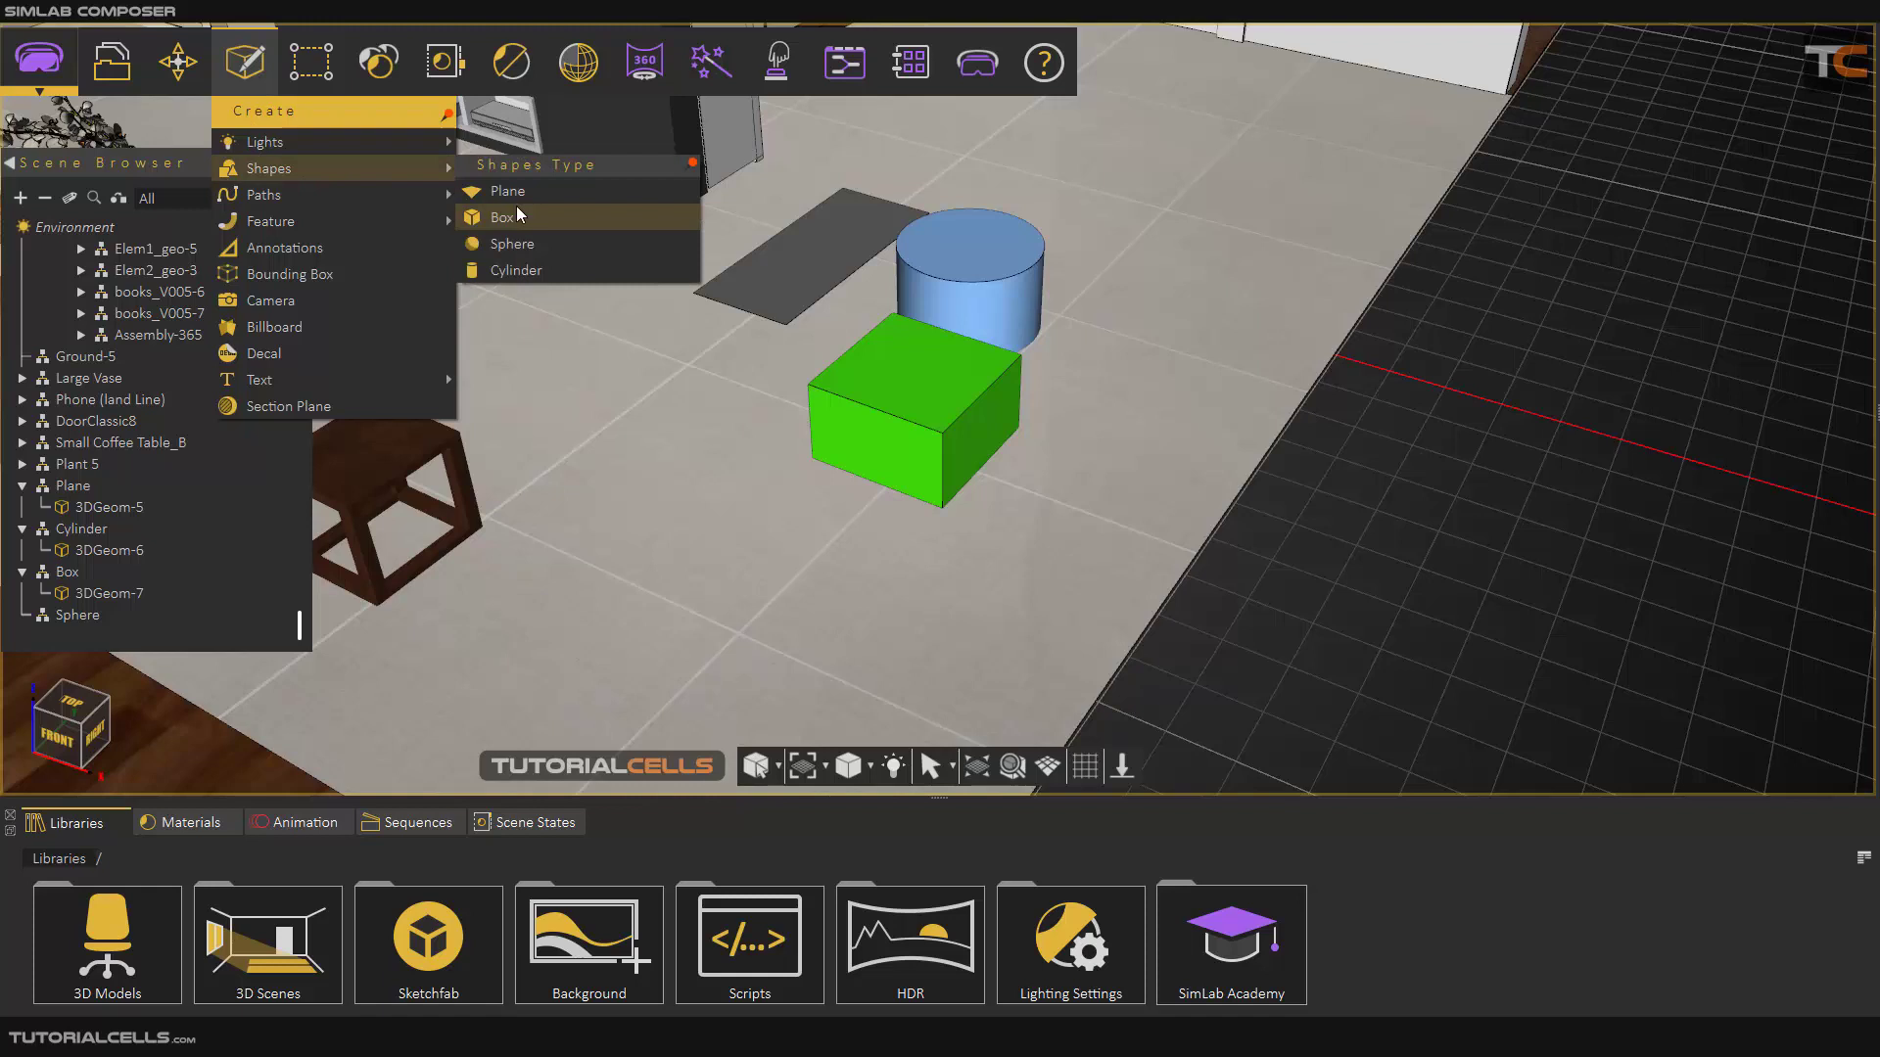
click(522, 254)
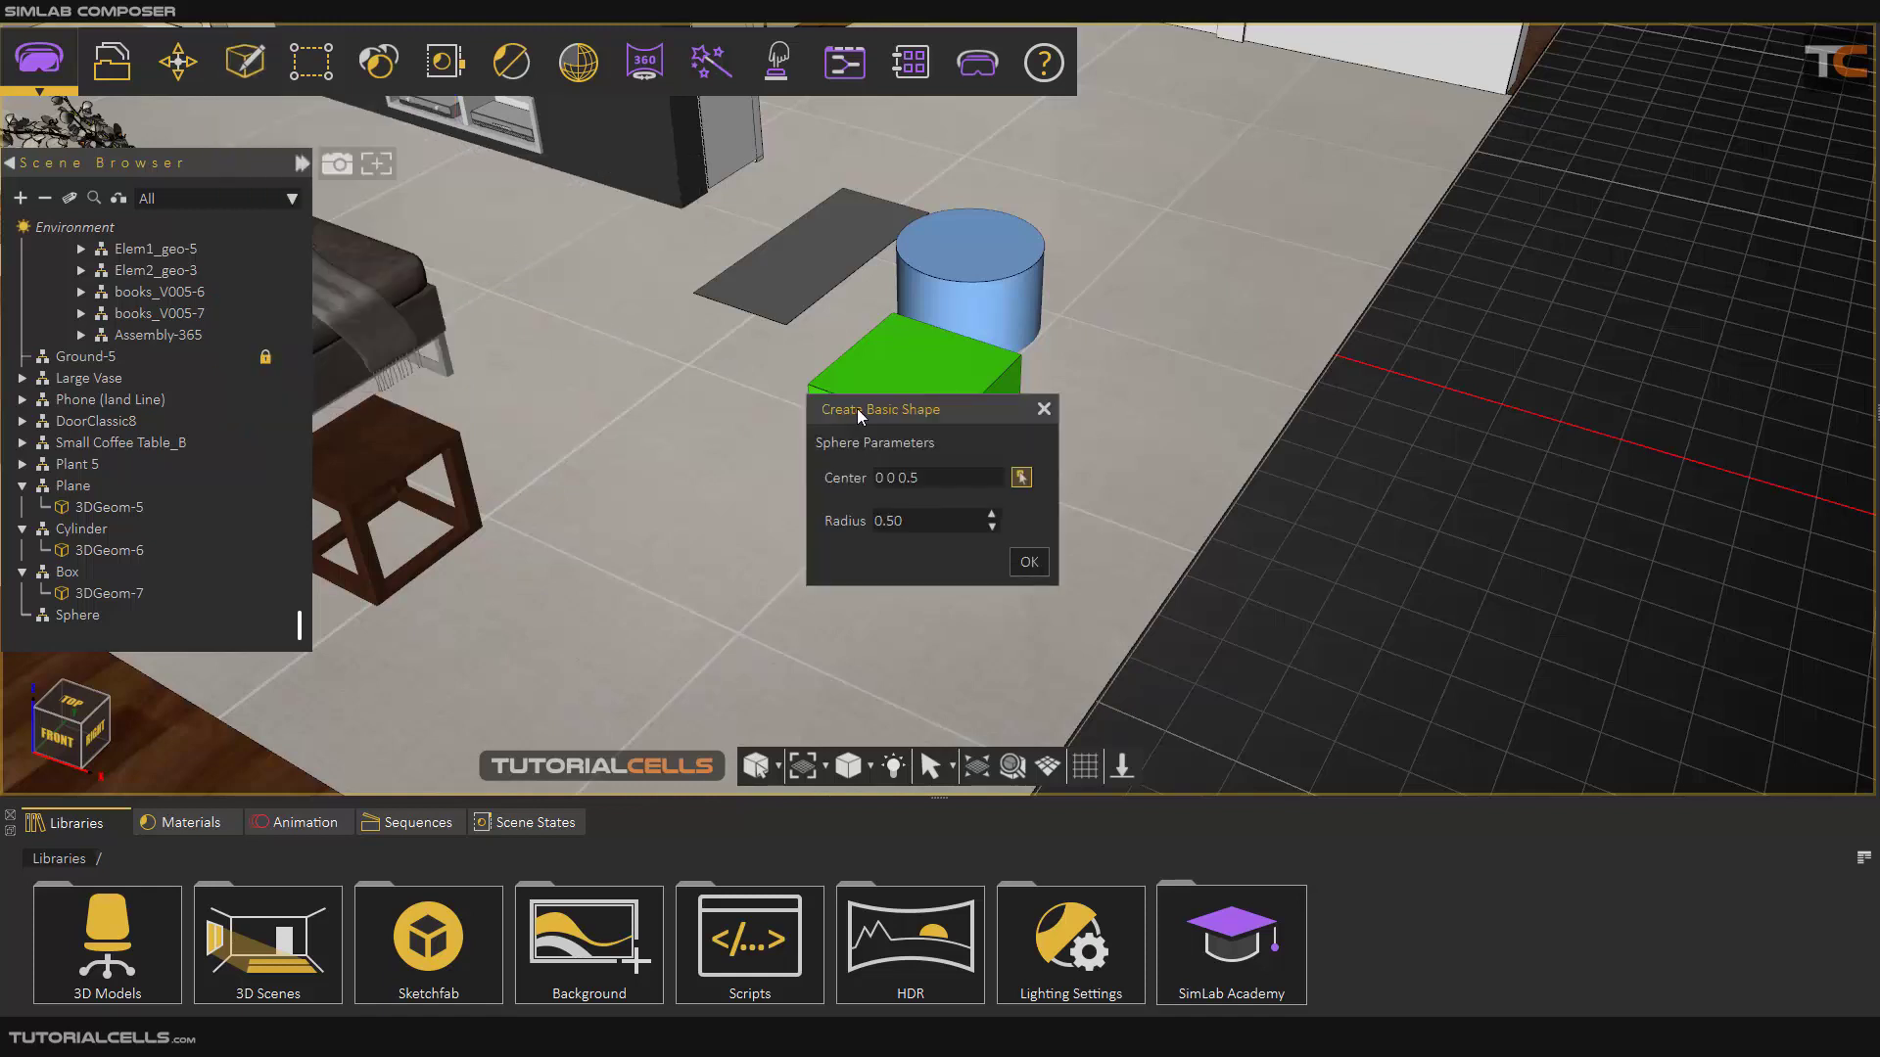
drag(856, 408, 568, 304)
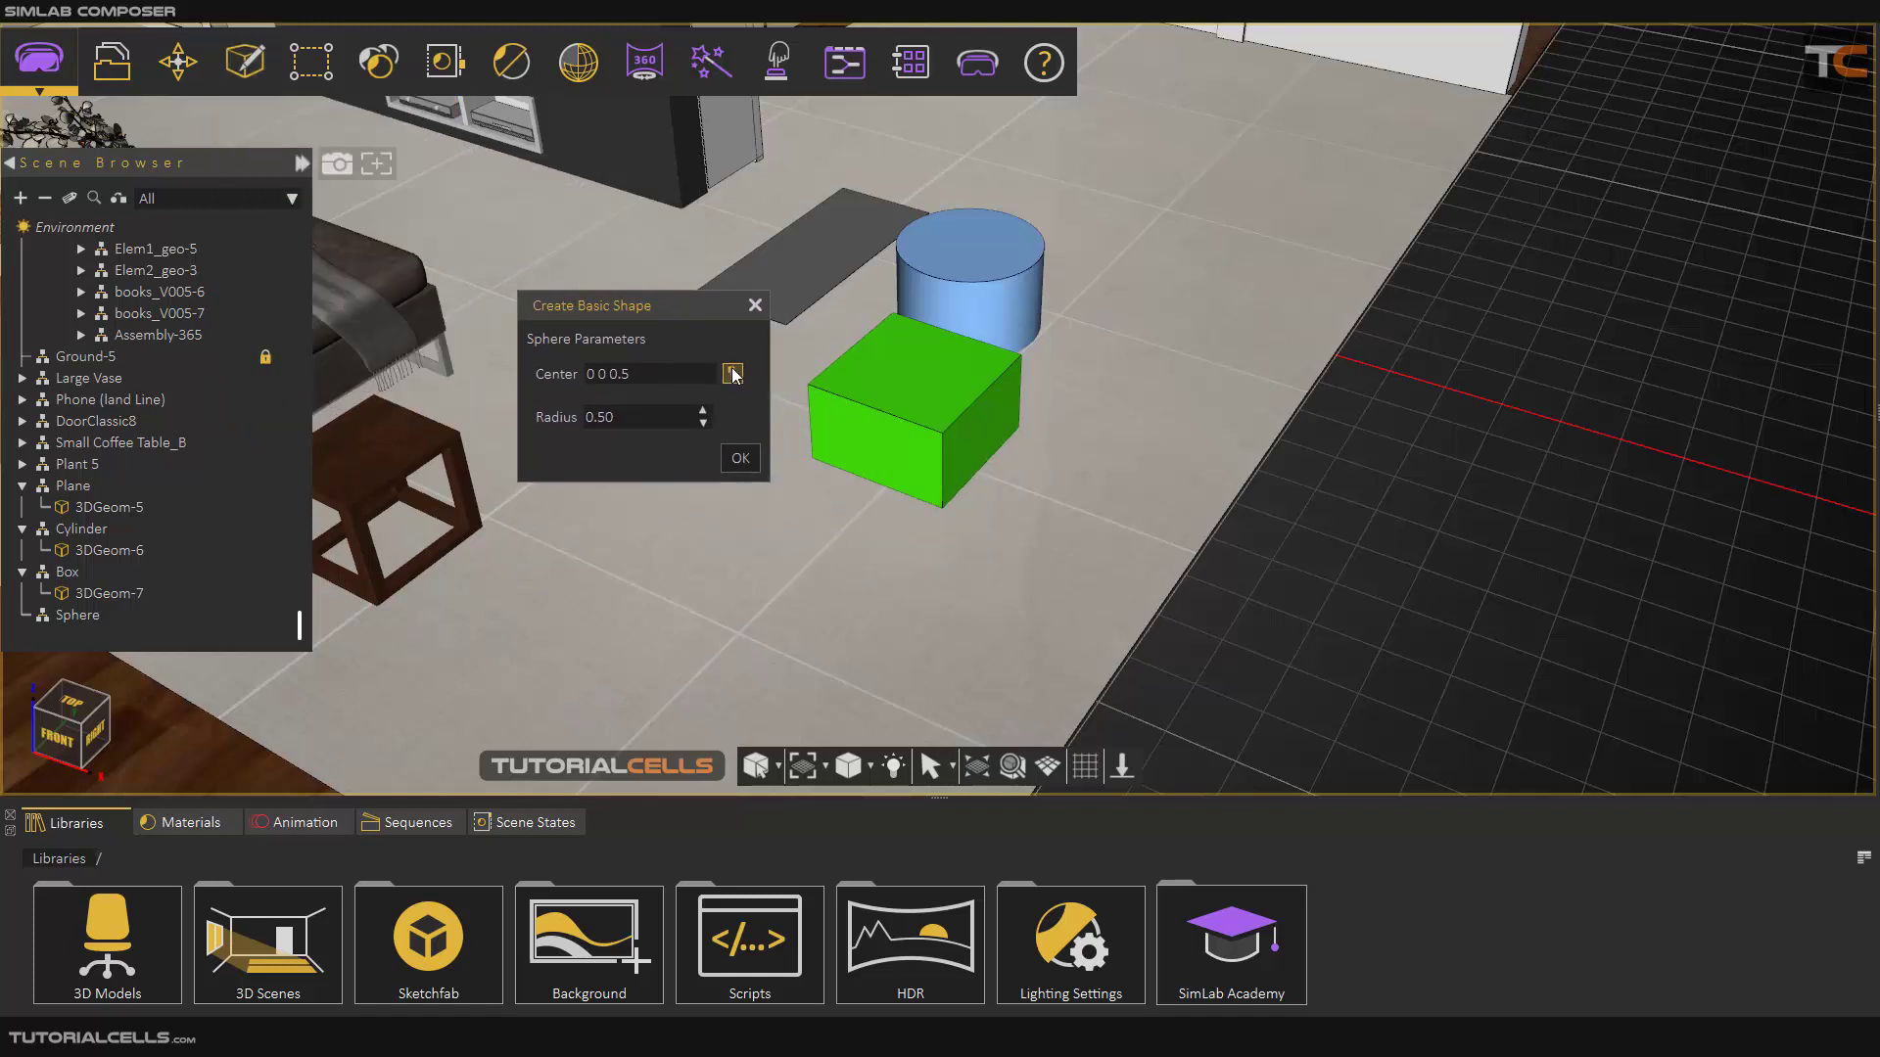
click(731, 372)
click(779, 775)
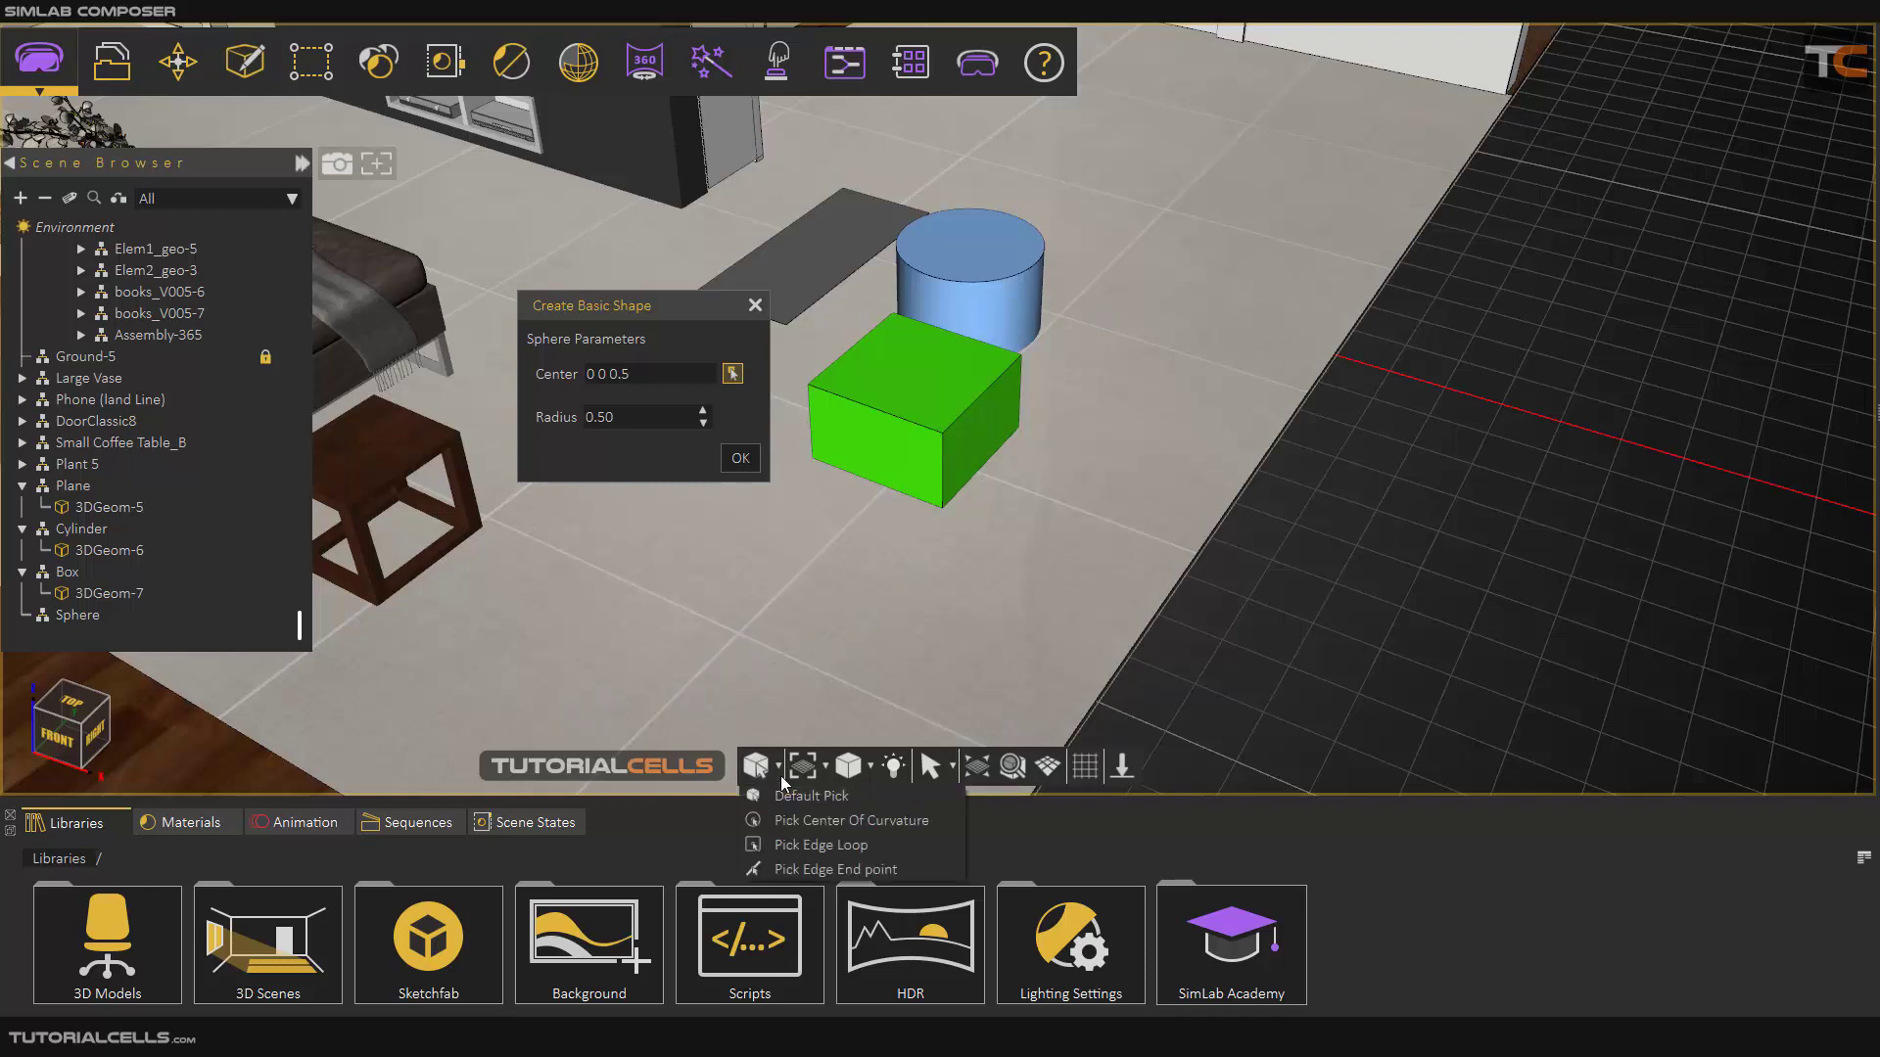
click(786, 845)
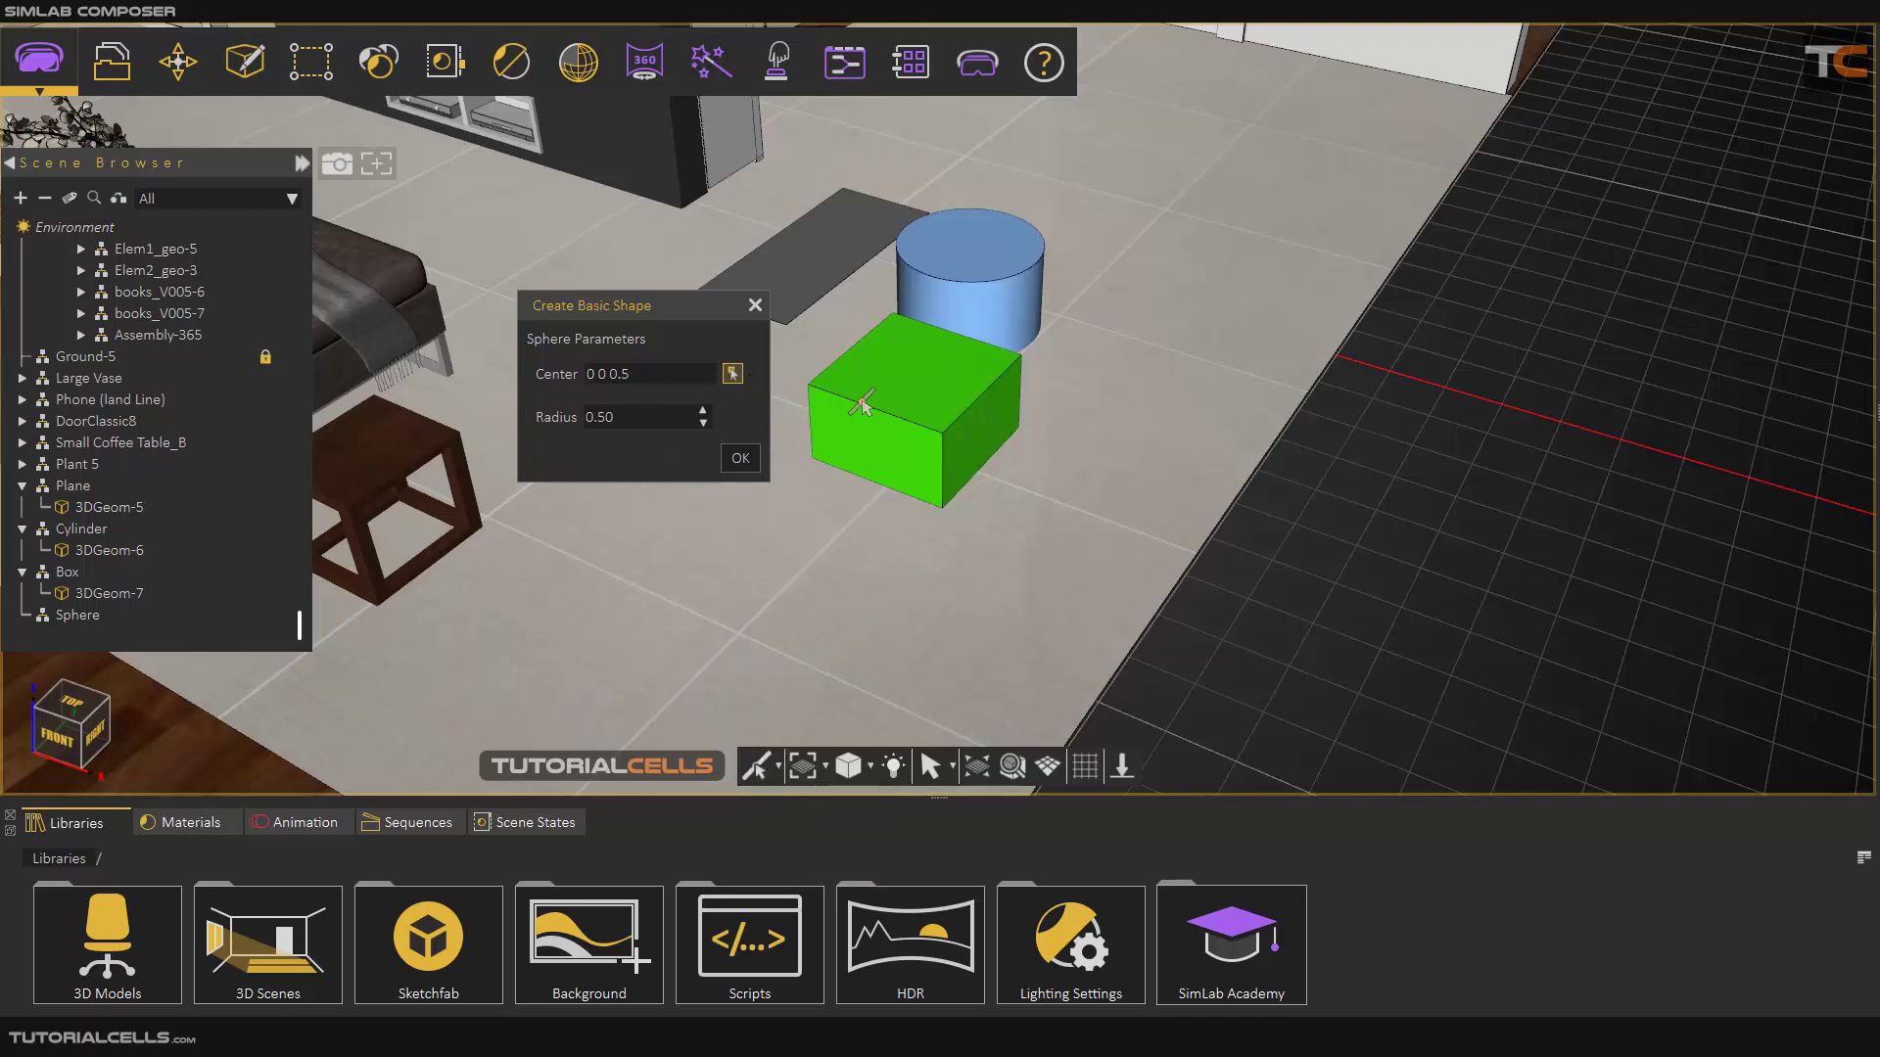
click(940, 439)
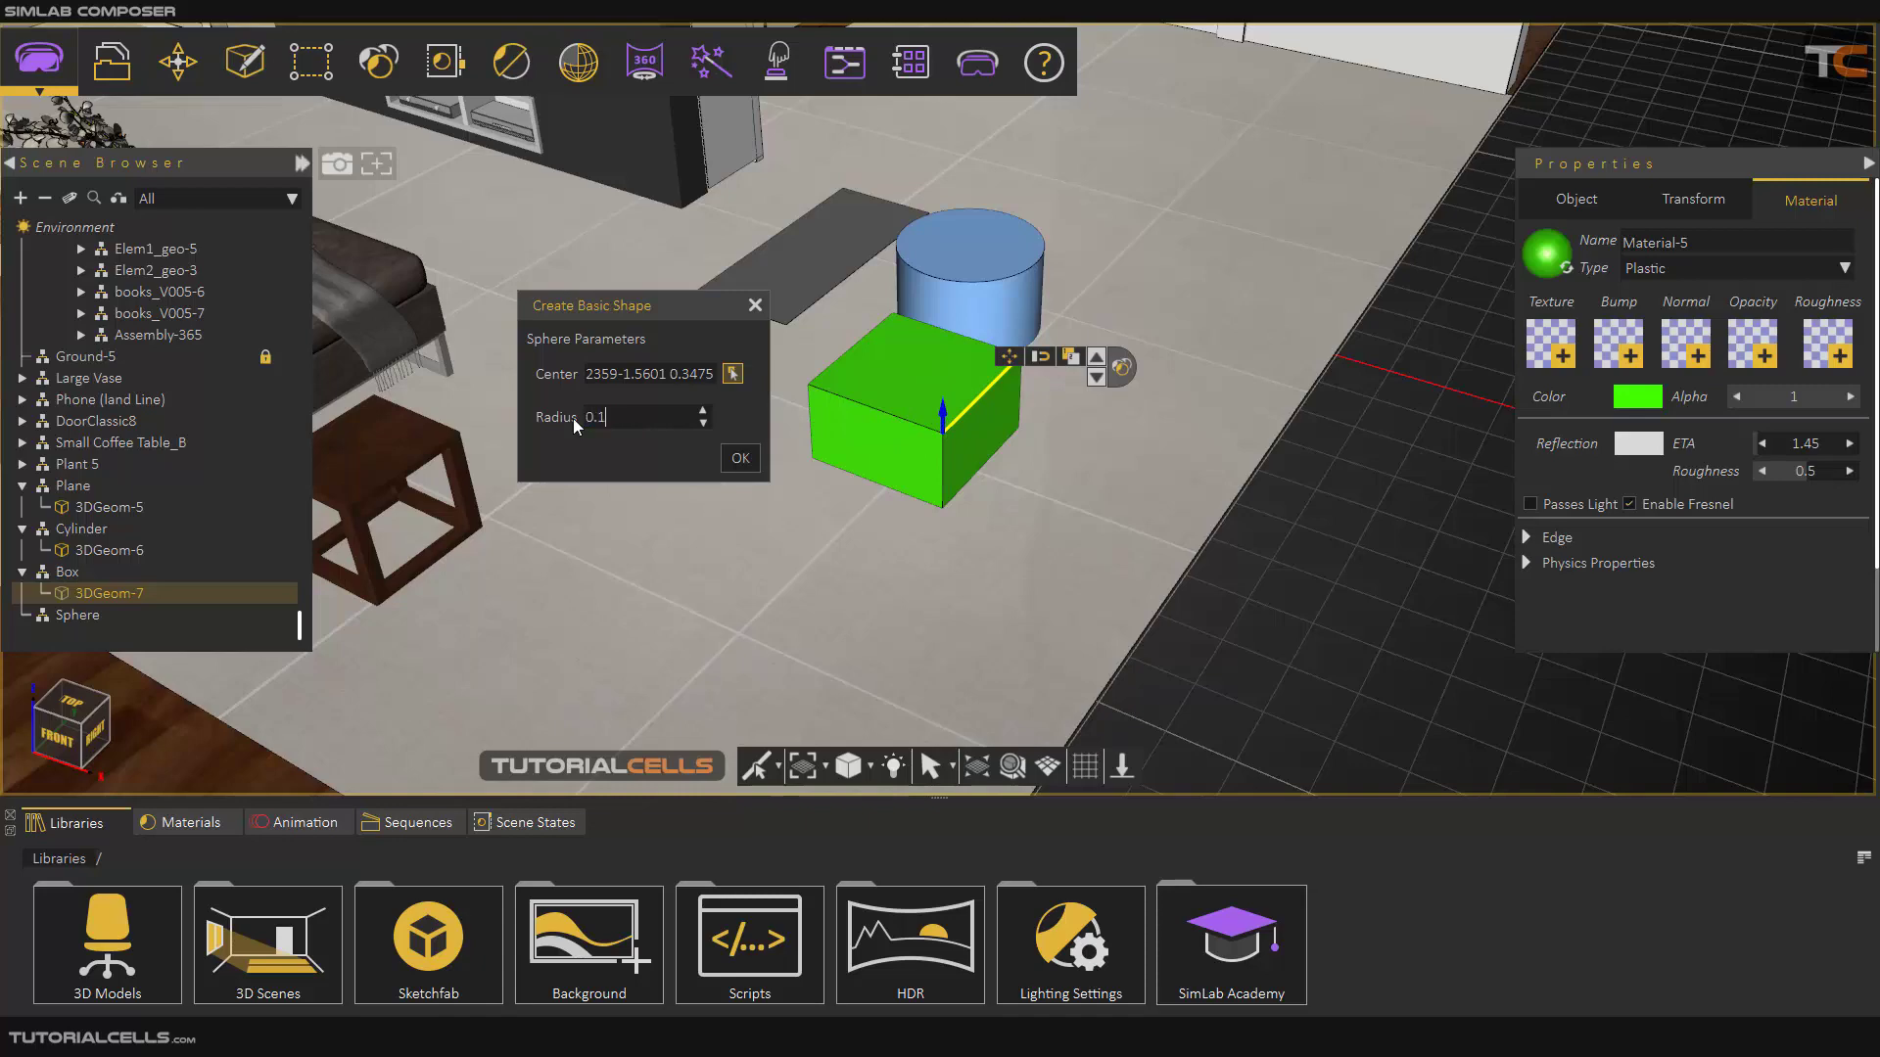
click(740, 457)
scroll(969, 436, up, 5)
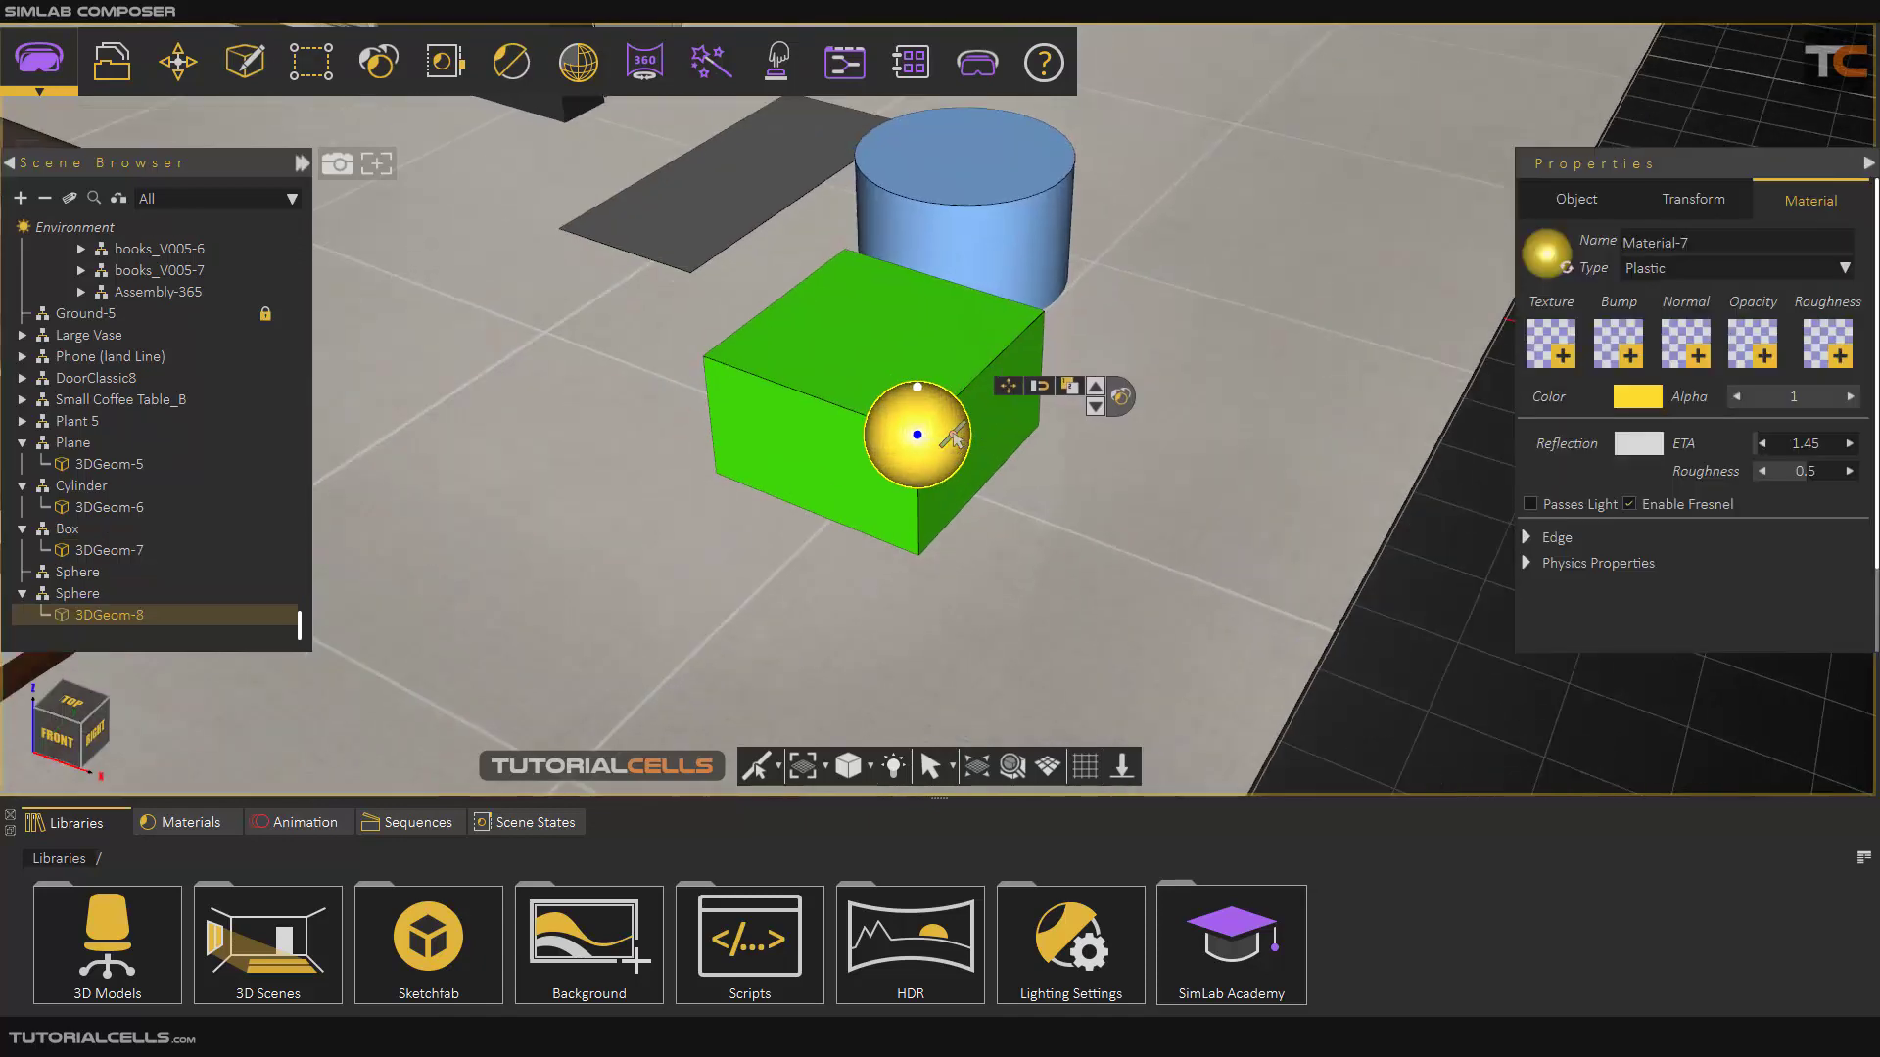
mouse_move(861, 444)
middle_down()
mouse_move(910, 431)
mouse_move(890, 432)
middle_up()
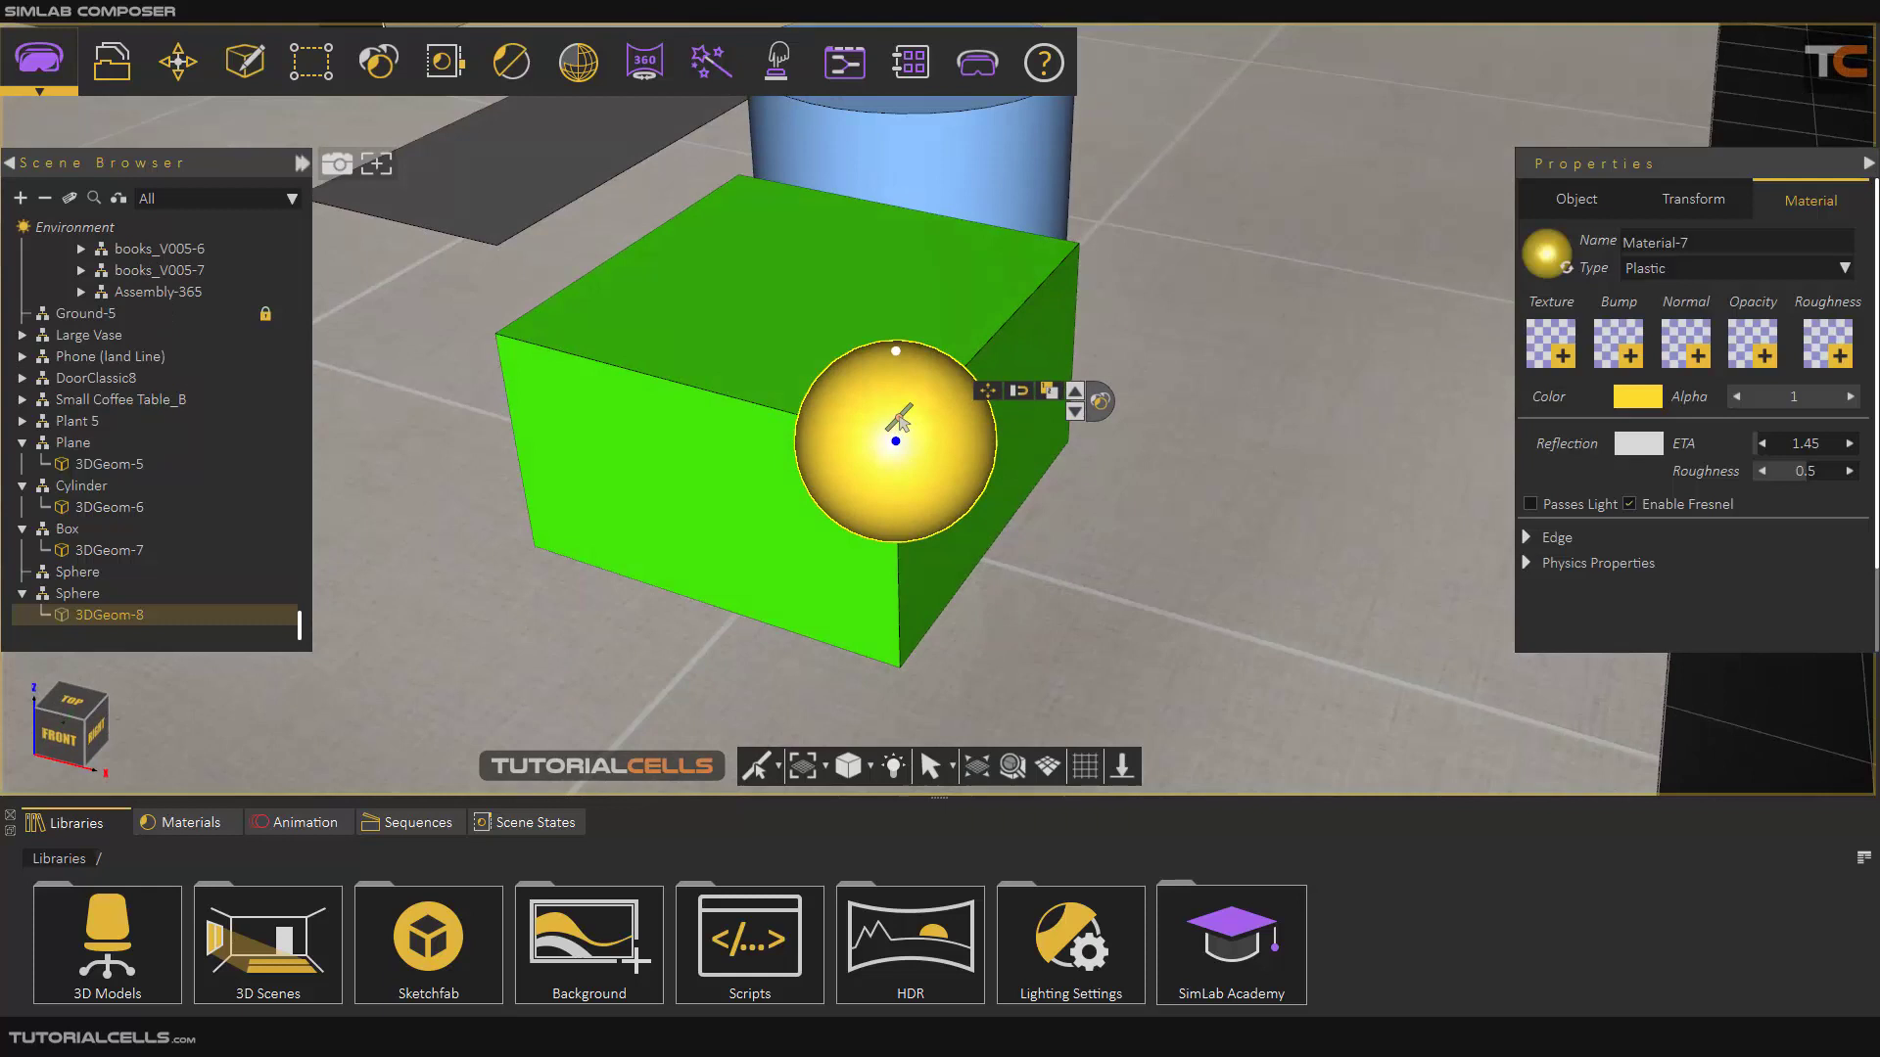
- Show the transform manipulator on the yellow sphere to check its centre, and clear the selection
click(989, 396)
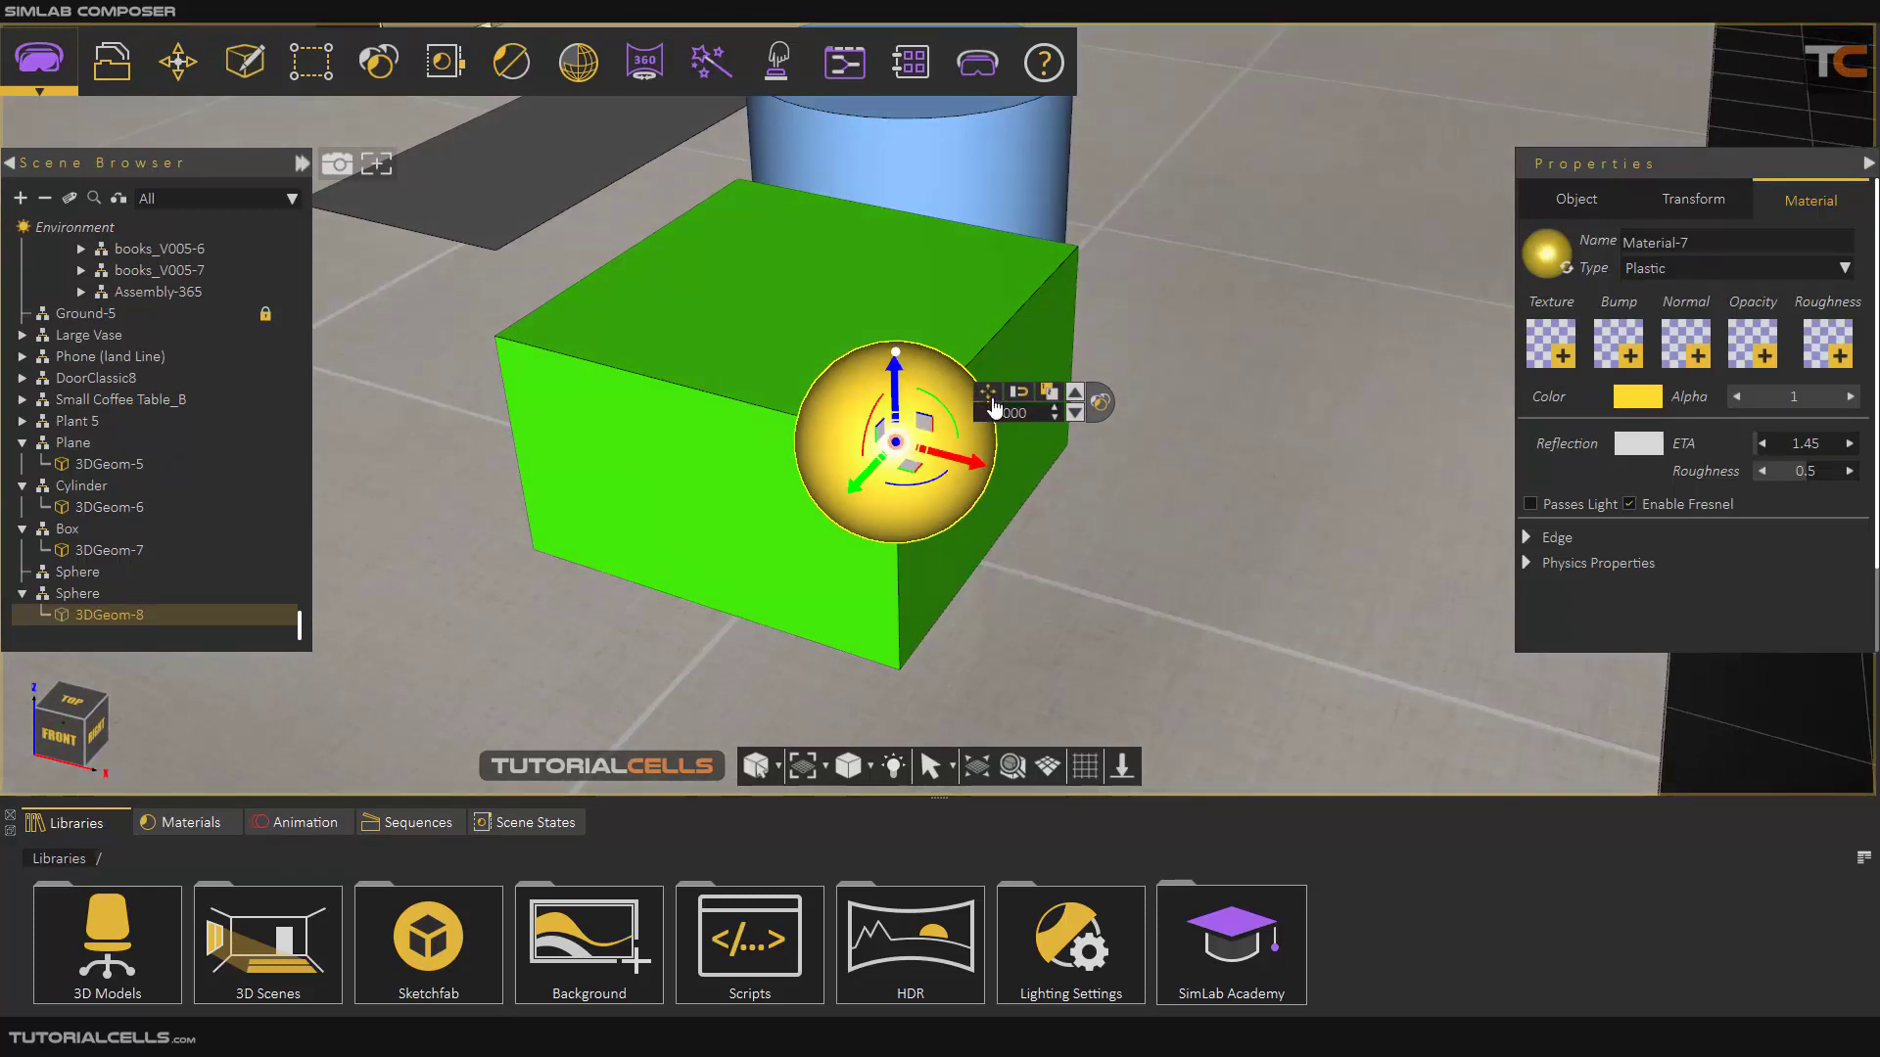
scroll(994, 407, down, 2)
click(938, 752)
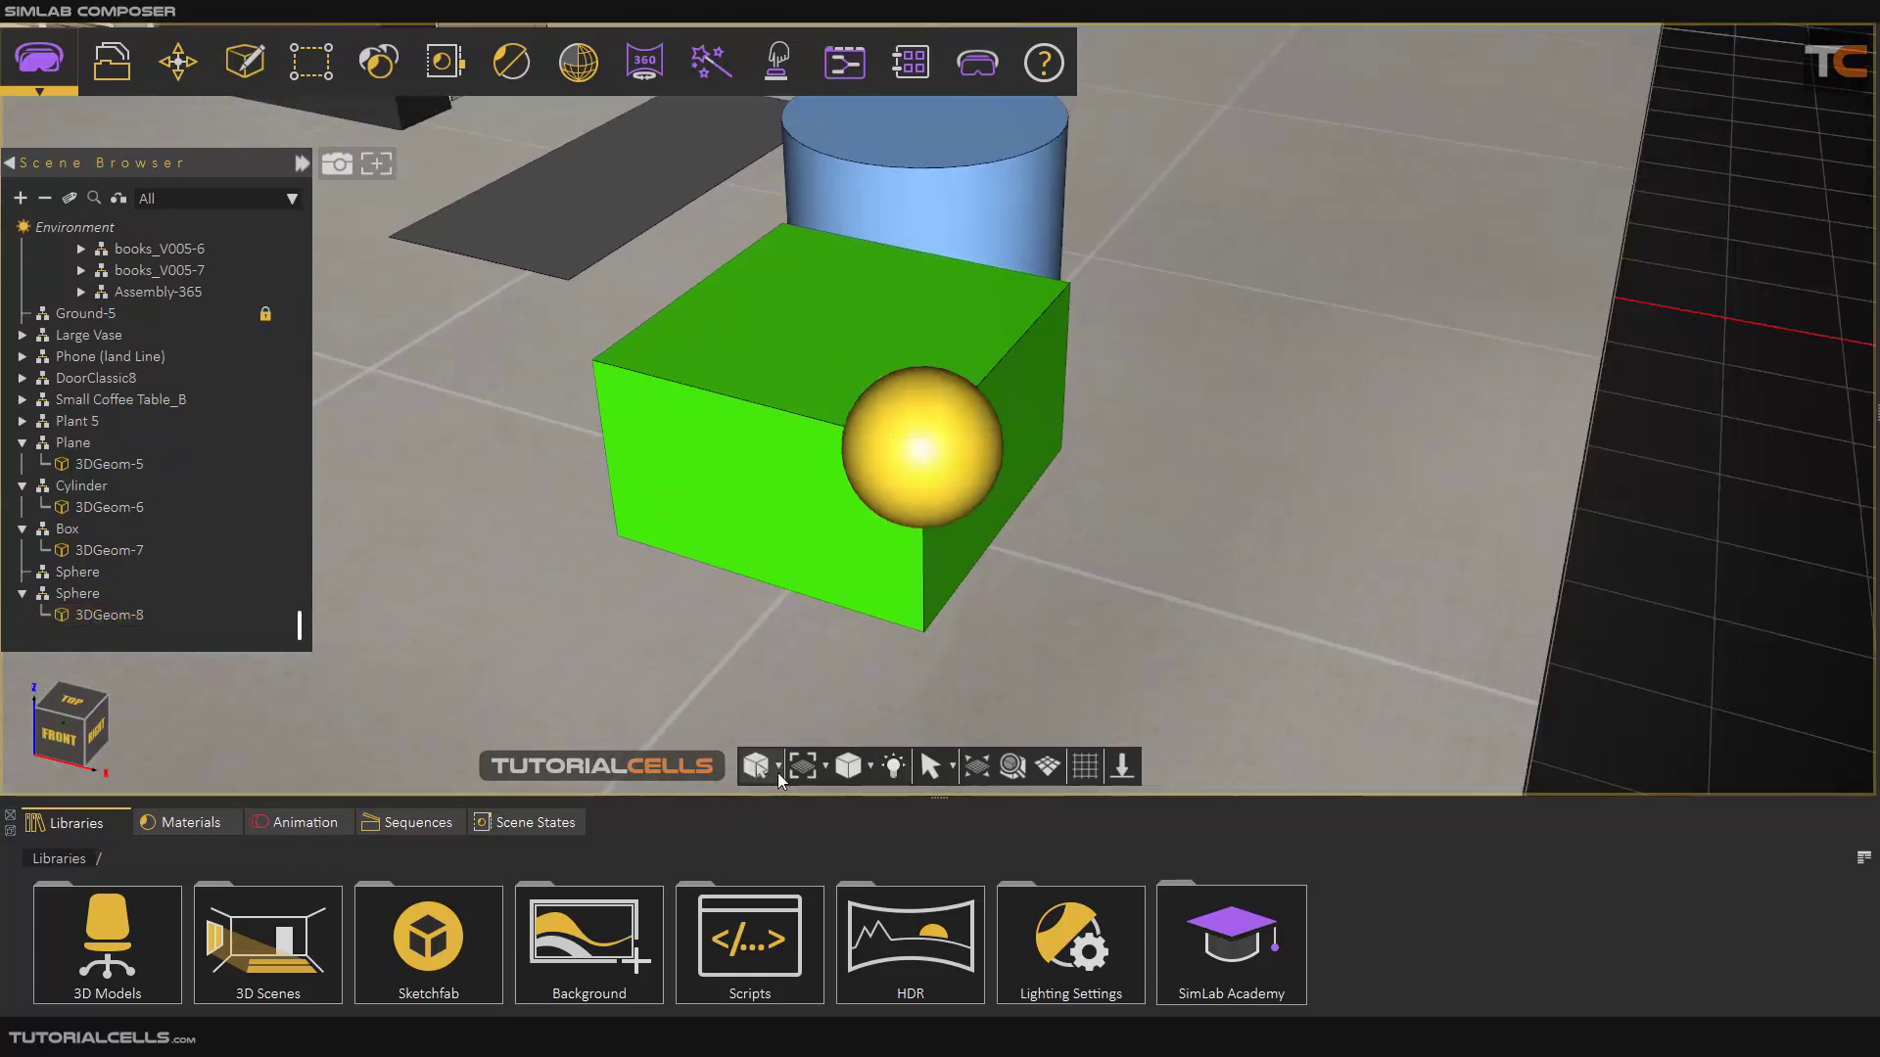
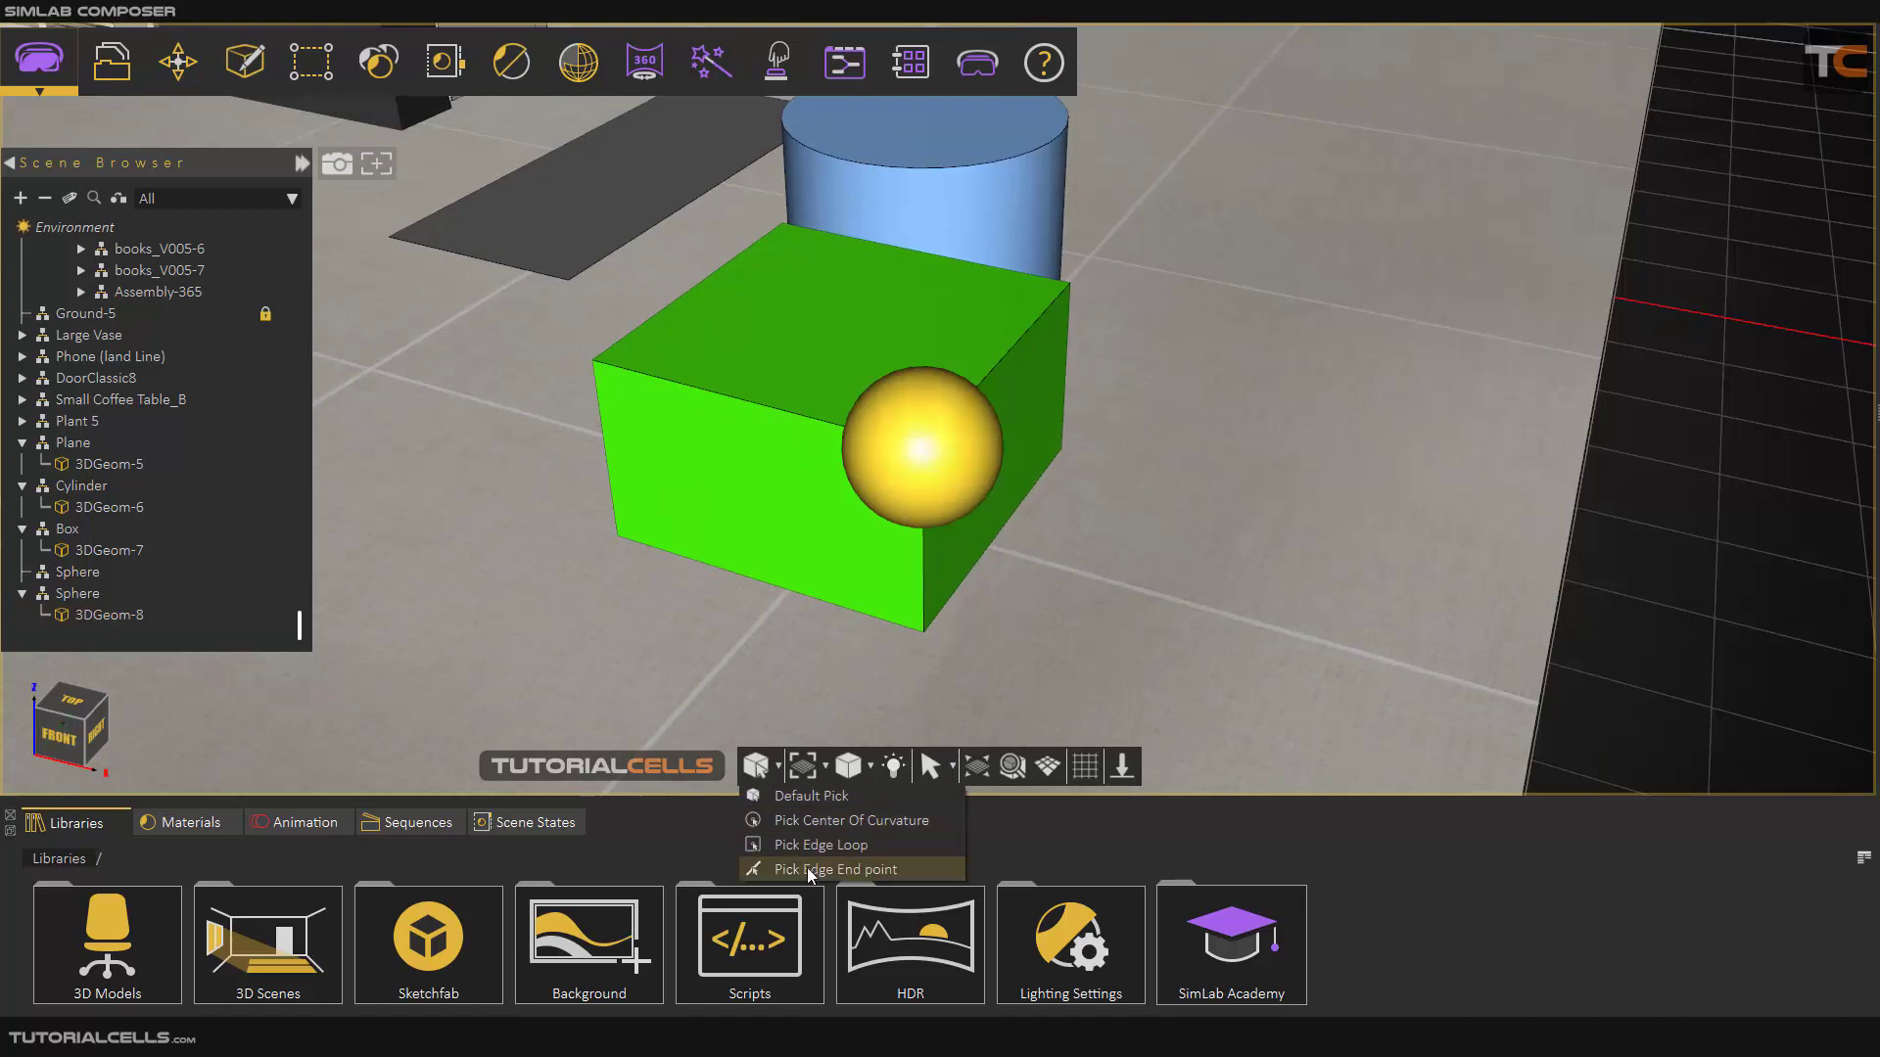
click(817, 844)
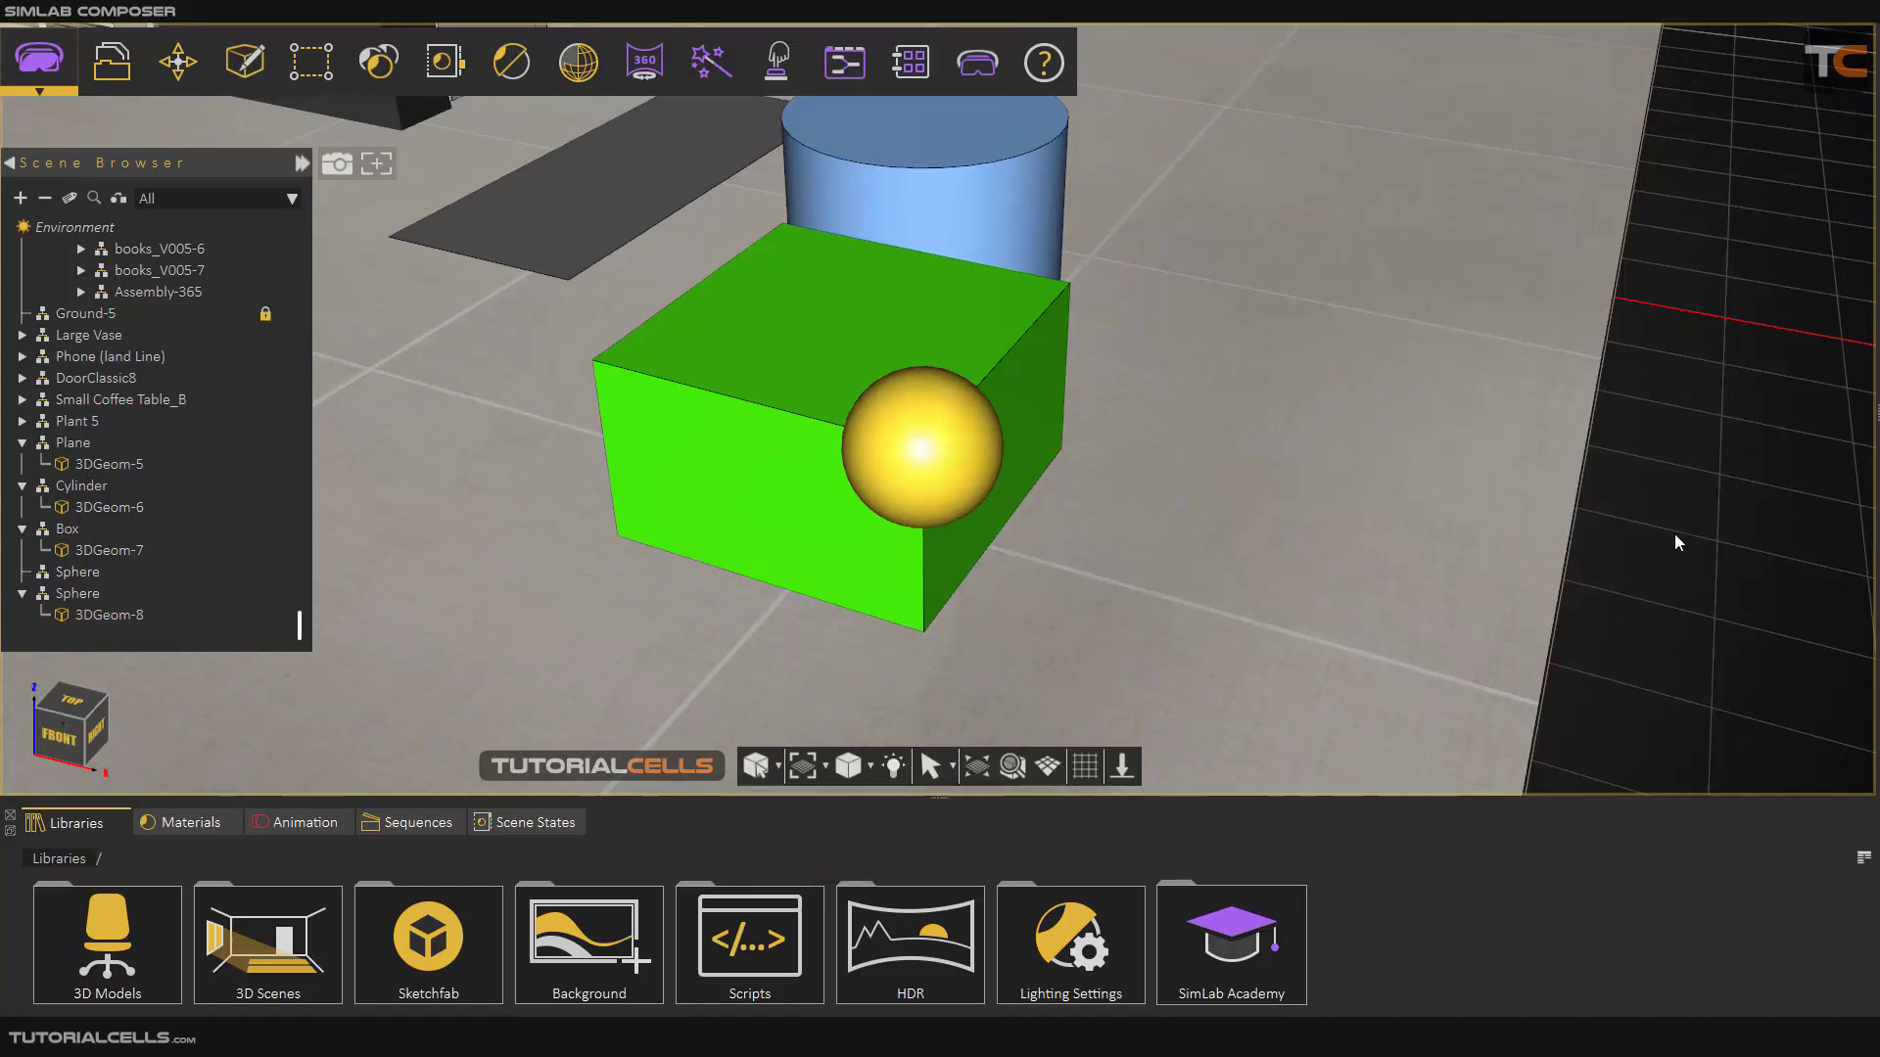
scroll(784, 554, down, 10)
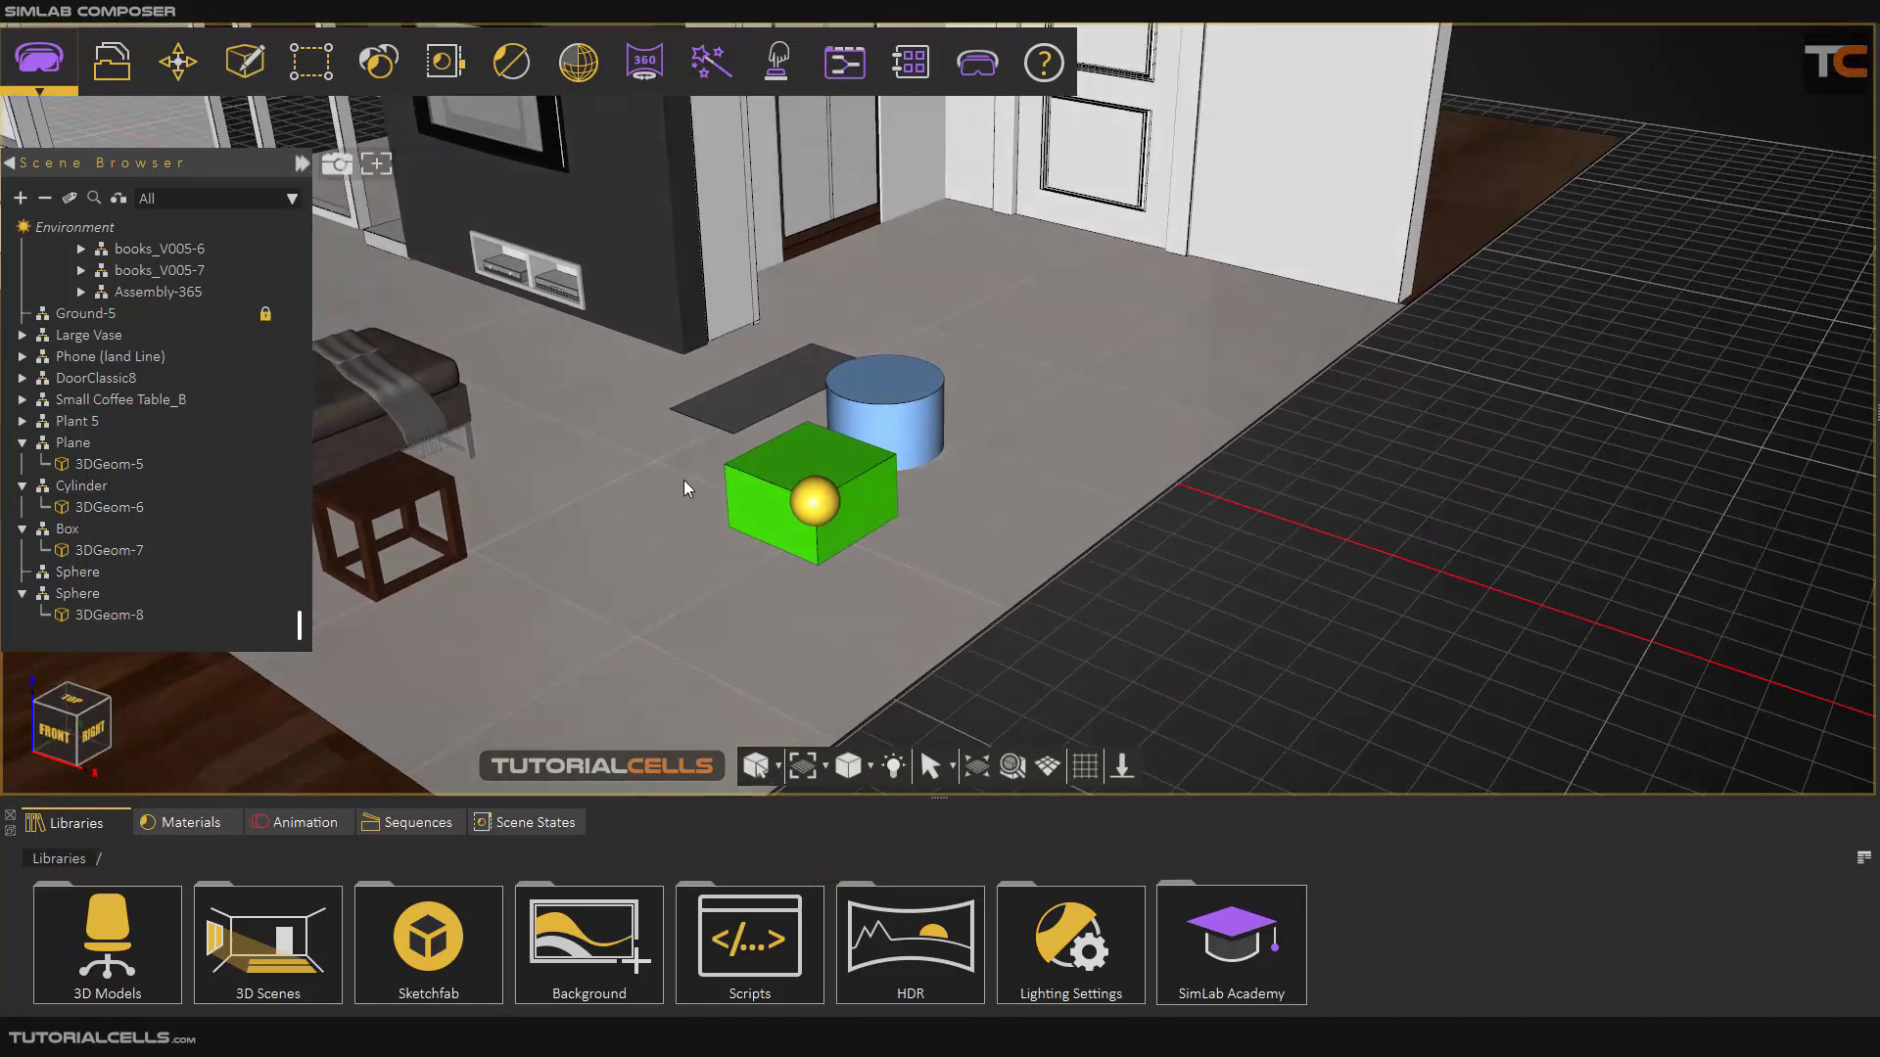
middle_drag(683, 480, 873, 460)
click(779, 767)
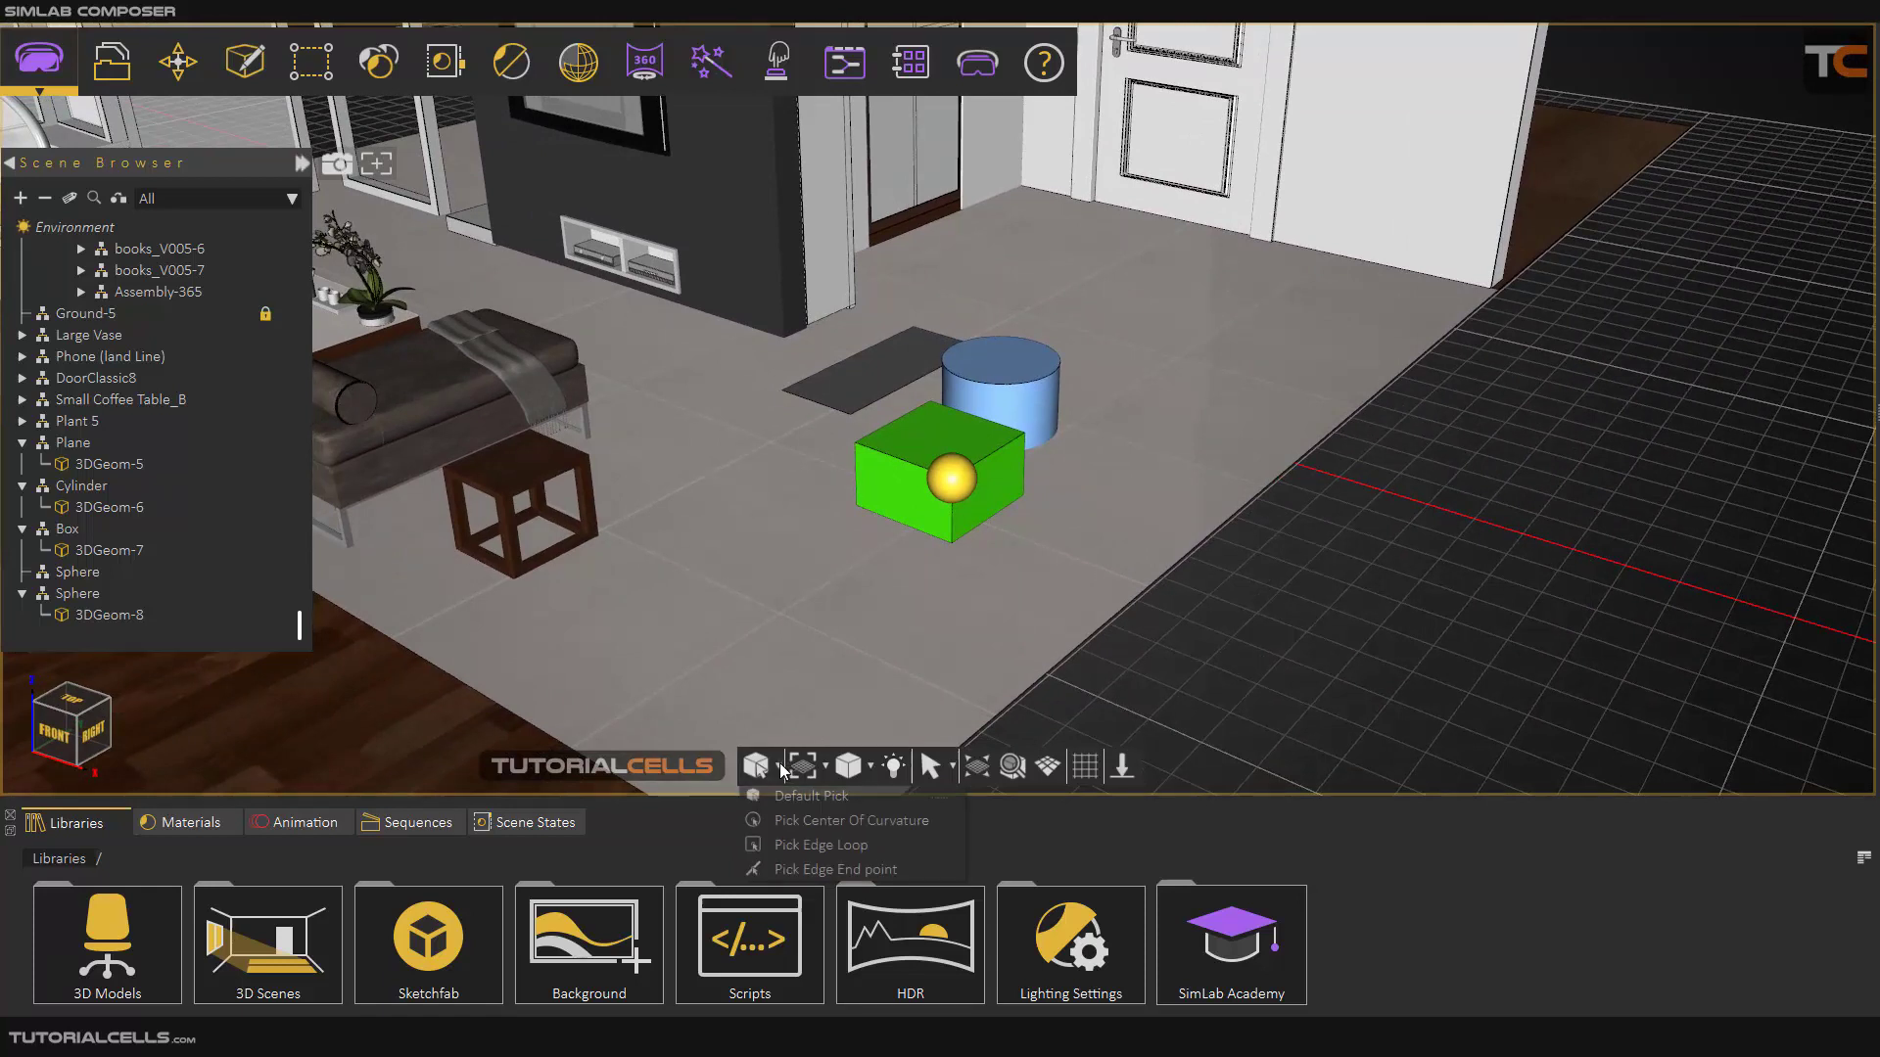
click(786, 822)
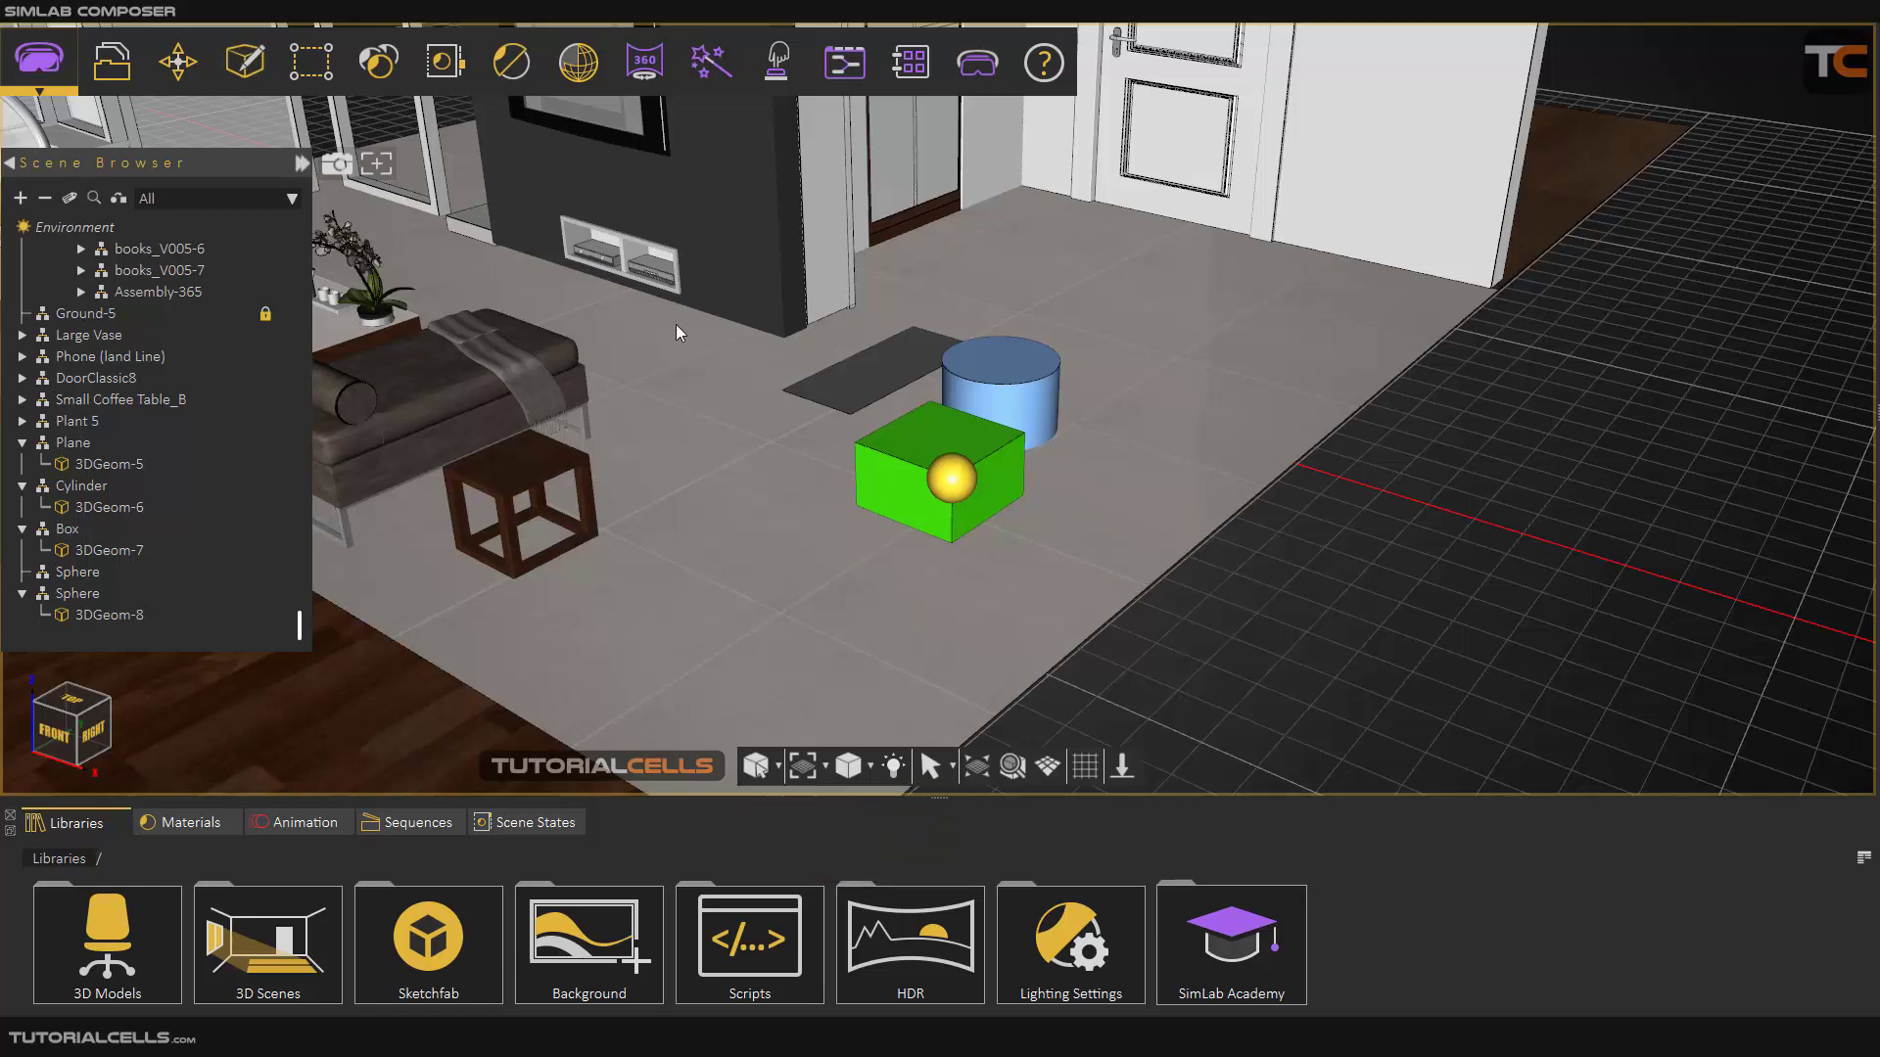
middle_drag(675, 325, 1095, 304)
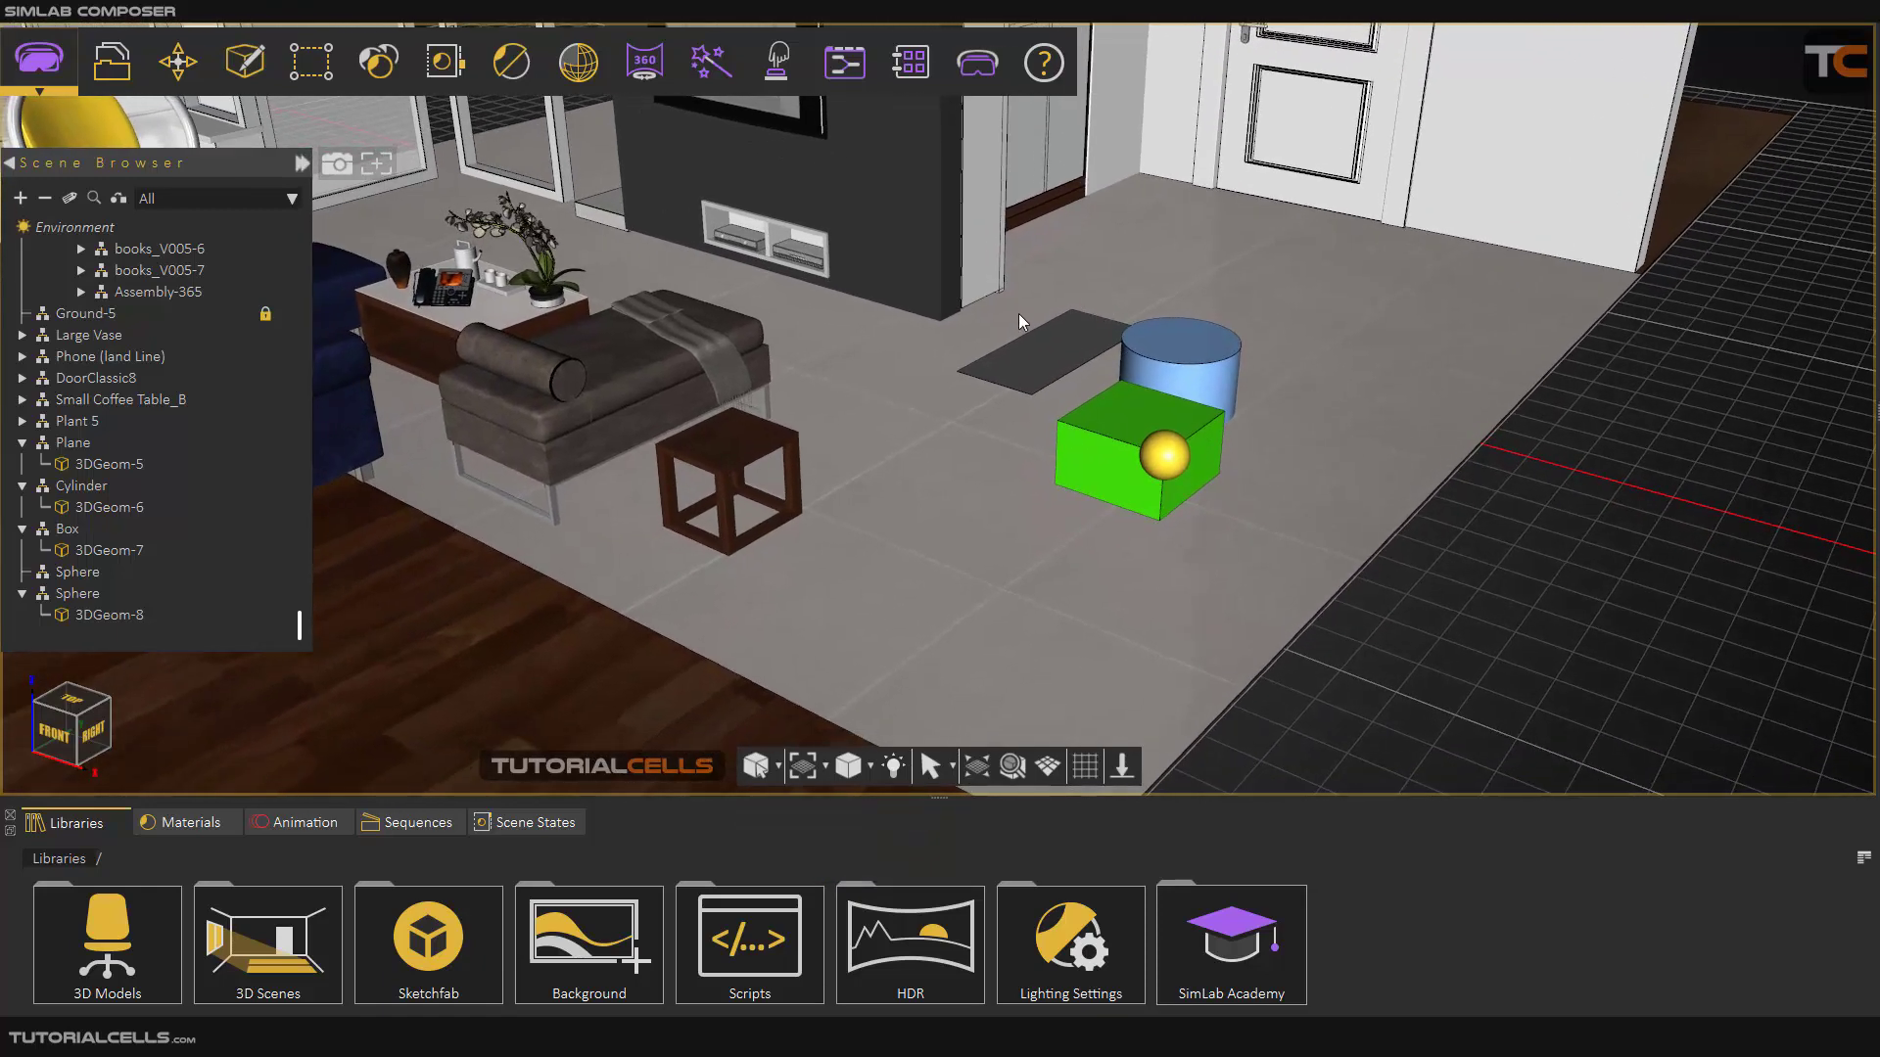
- Switch the pick mode to Pick Center Of Curvature and select the dark rectangular plane on the floor near its front corner
click(764, 773)
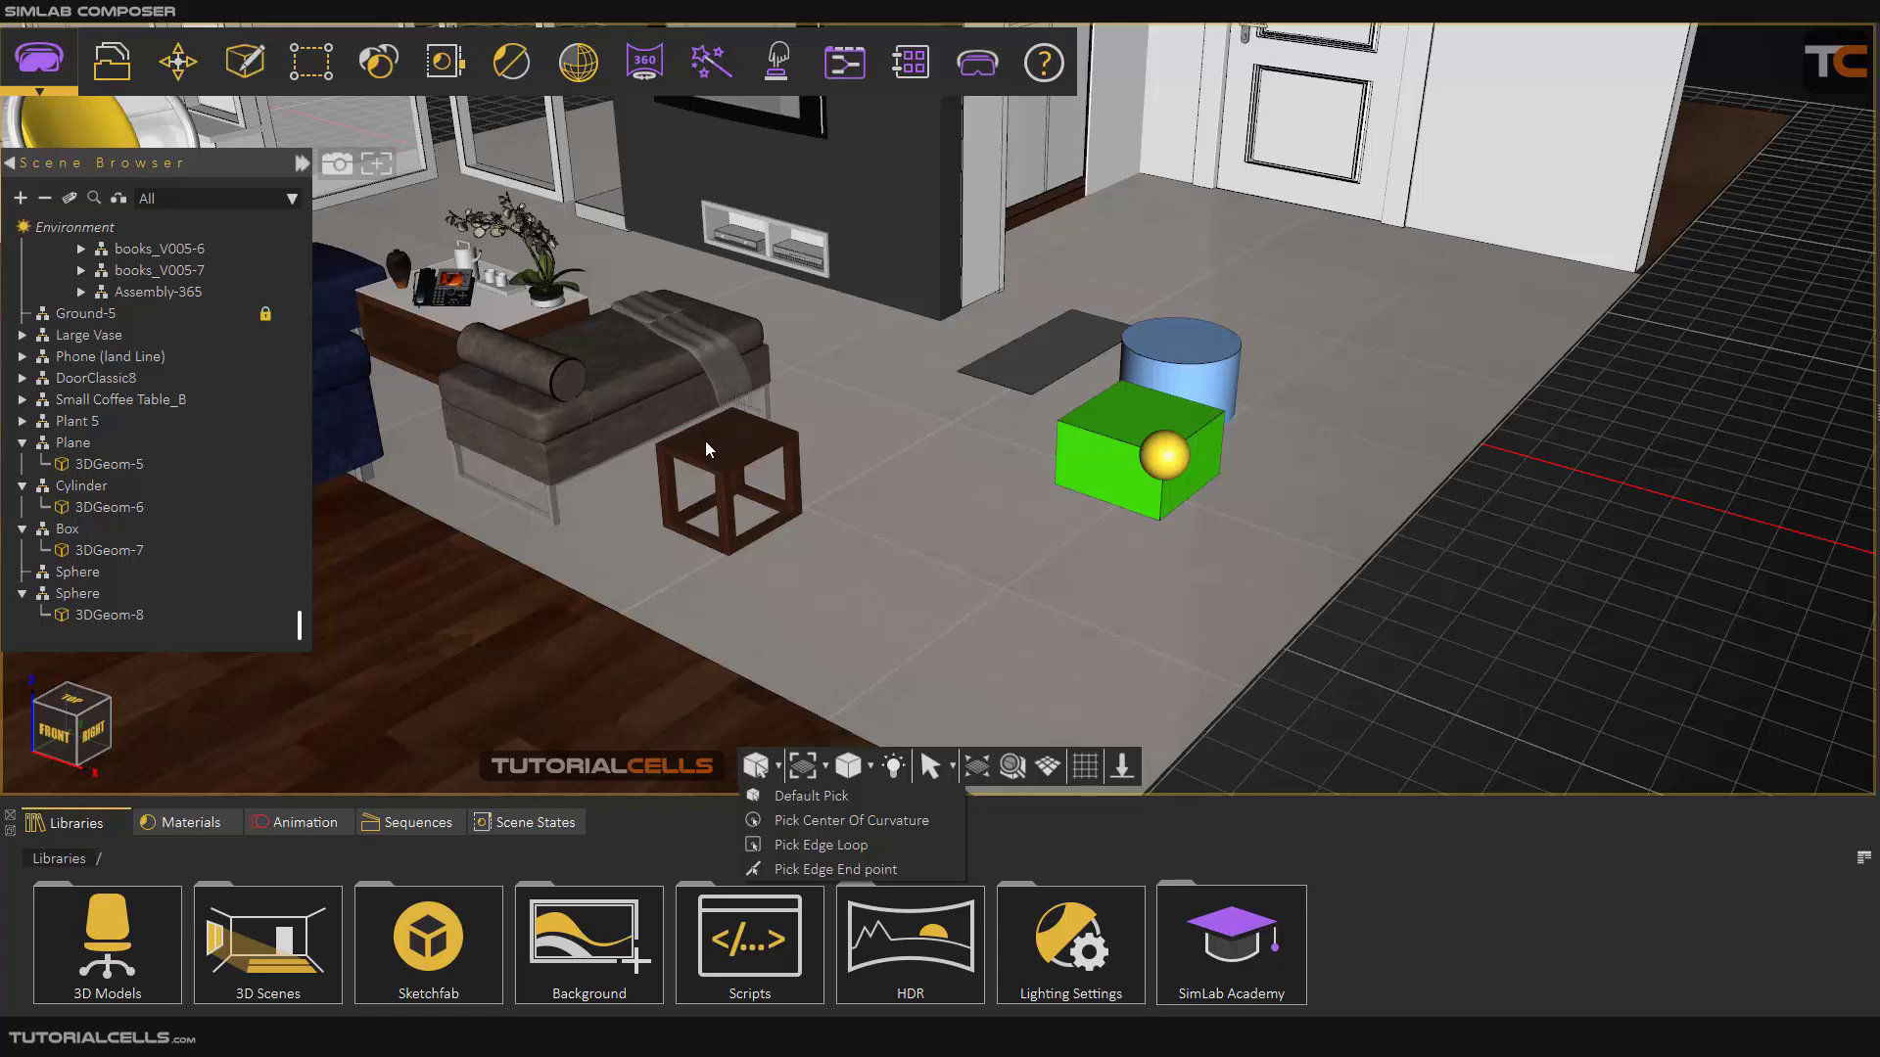
click(851, 820)
scroll(725, 488, up, 5)
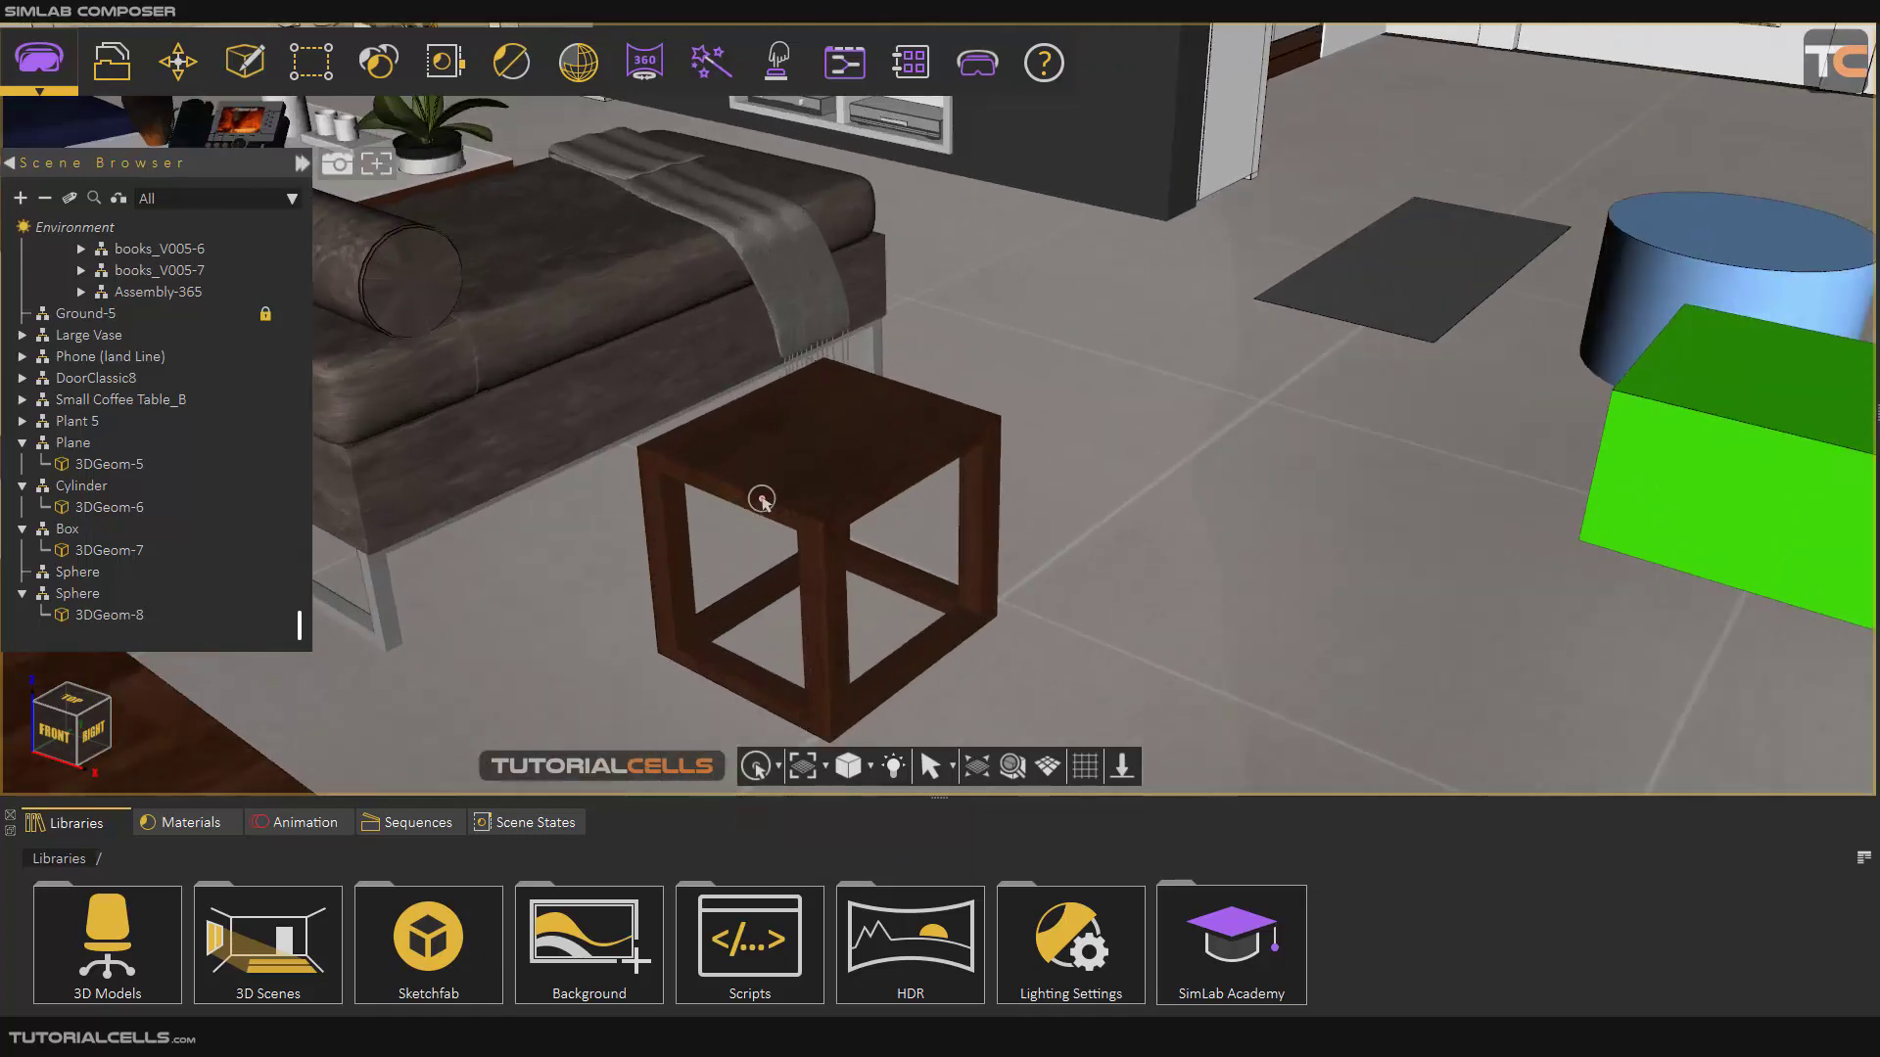
scroll(968, 584, down, 3)
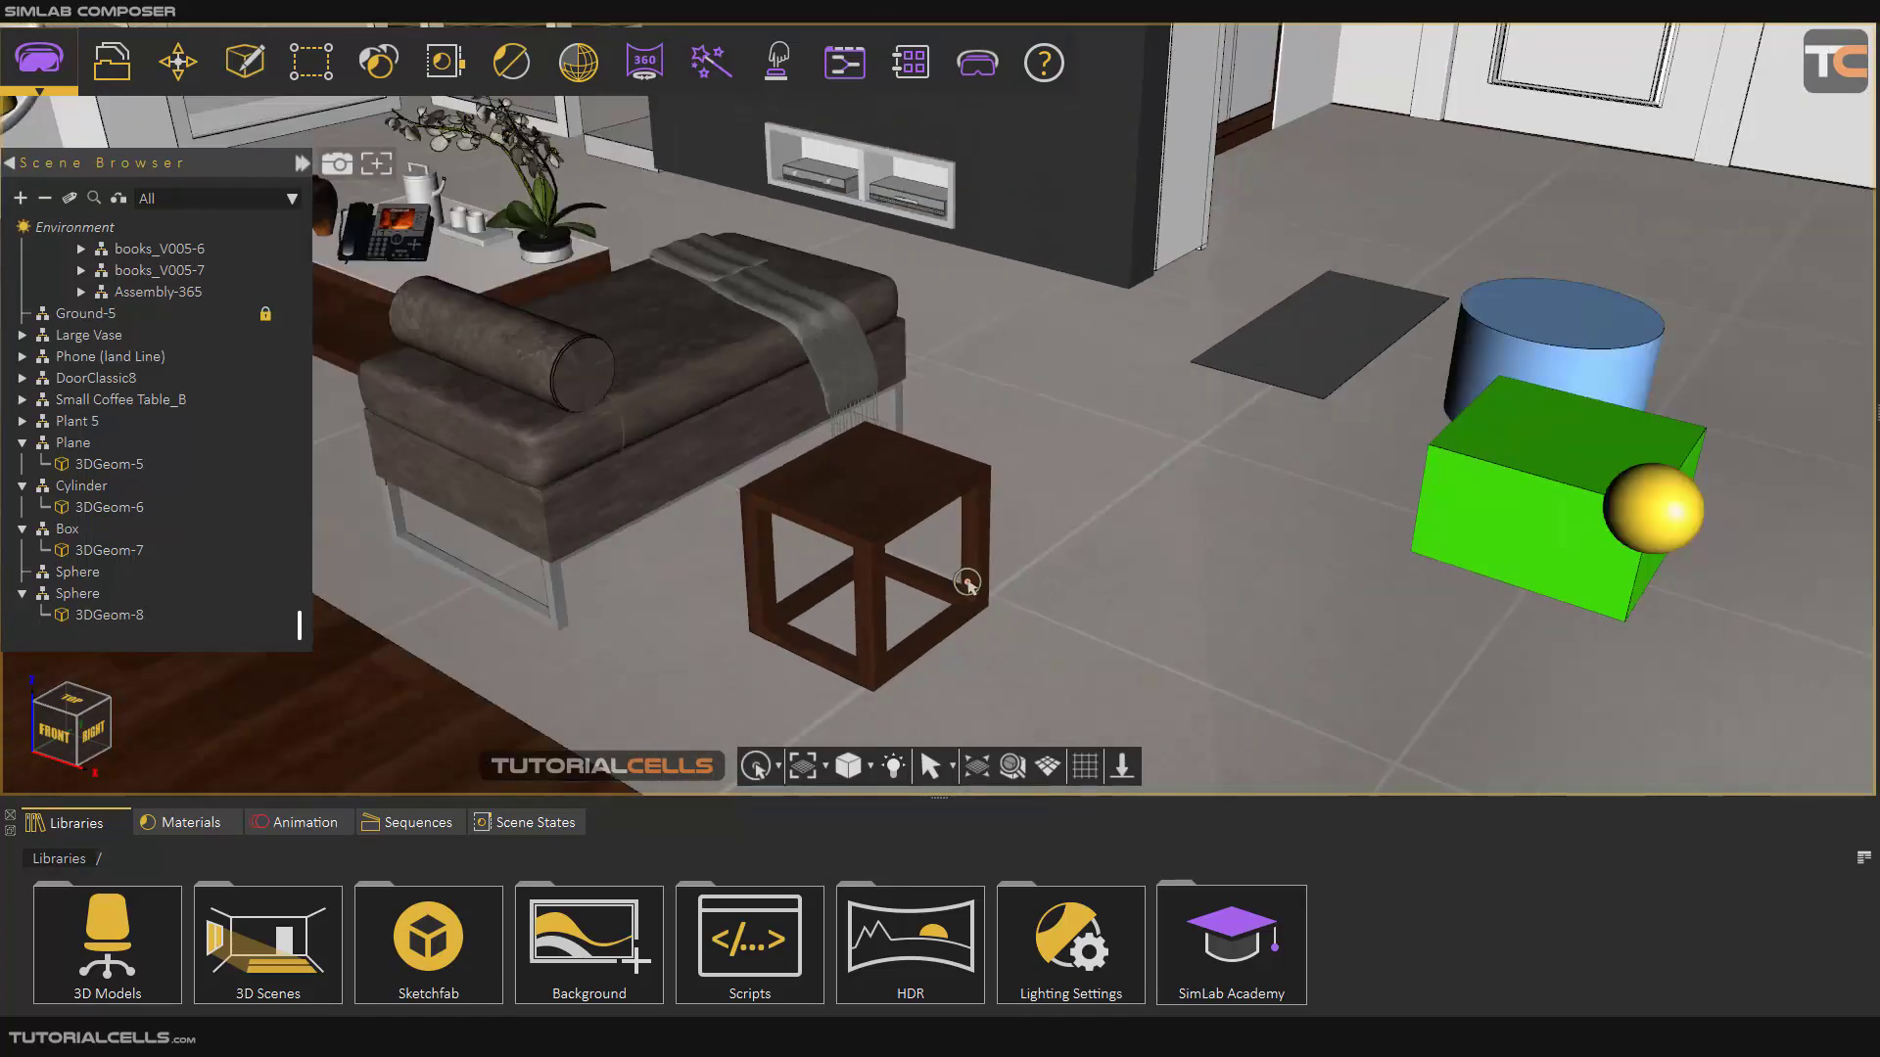
scroll(967, 584, down, 2)
scroll(1175, 487, up, 5)
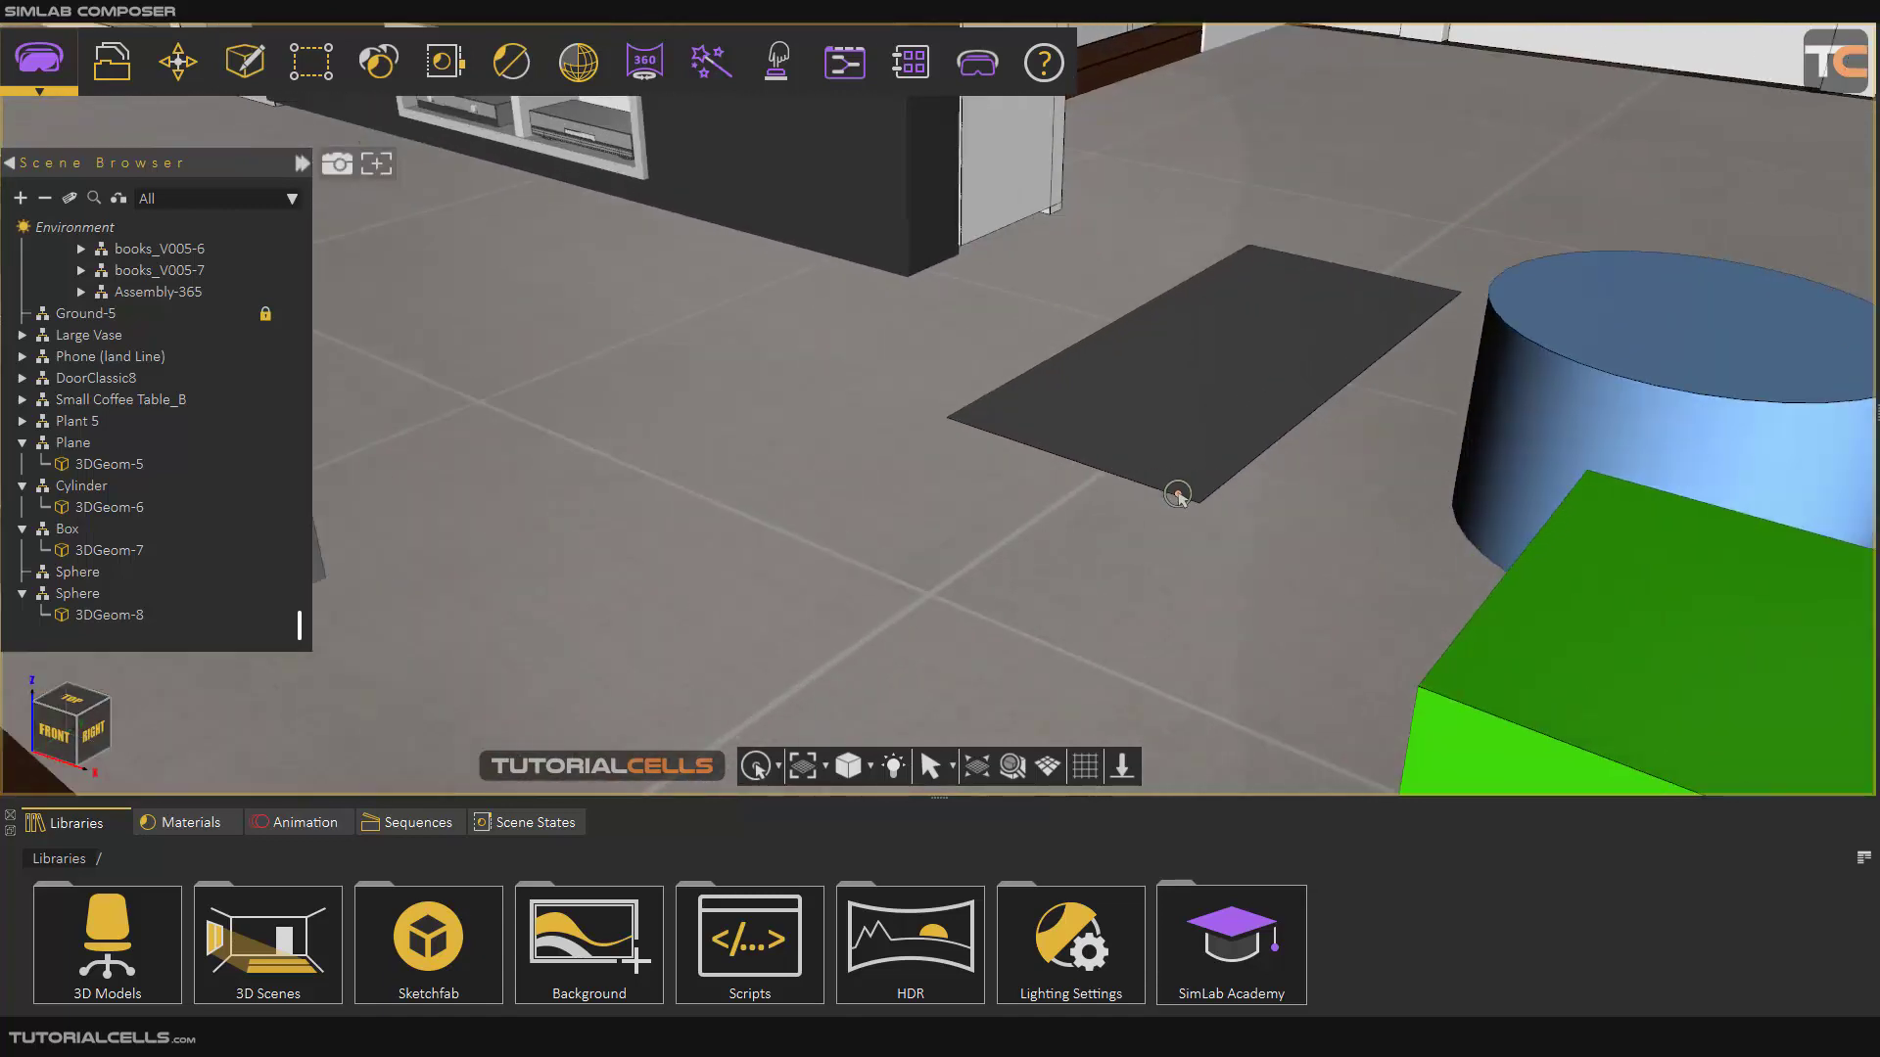
click(1185, 499)
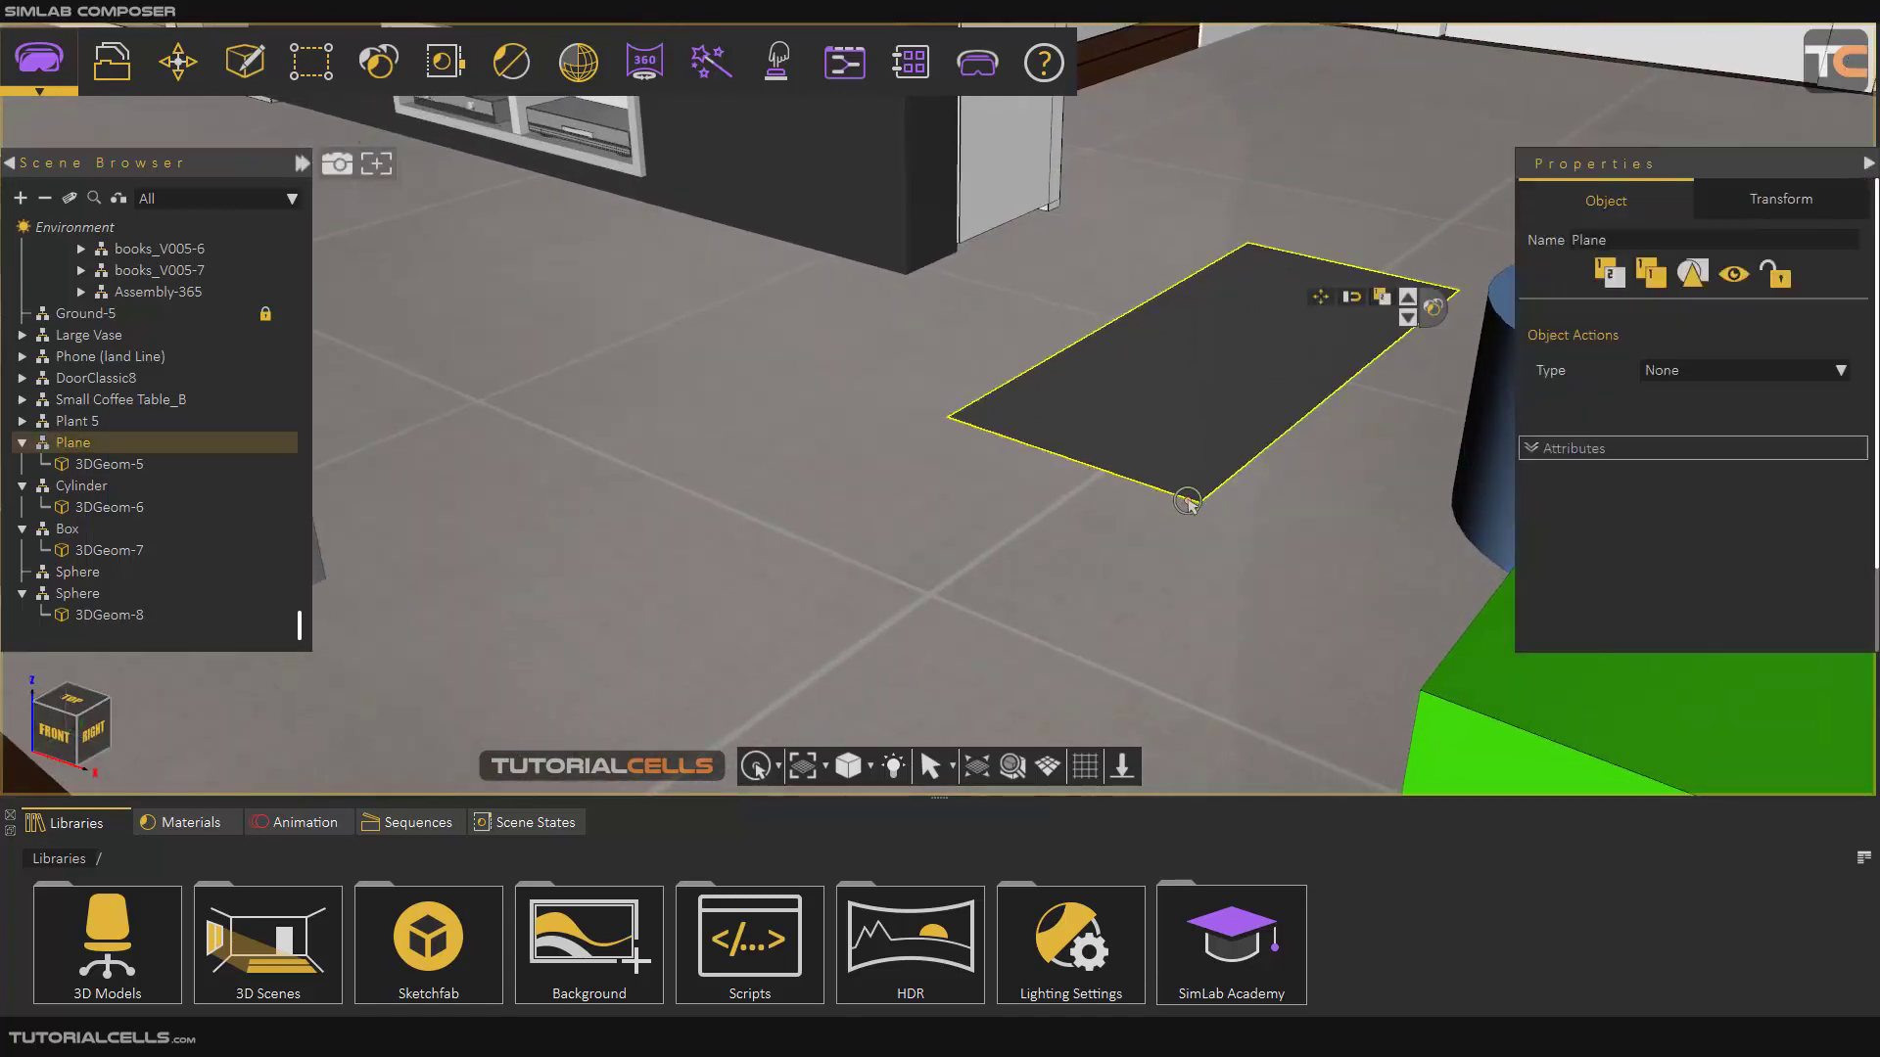
- Set the pick mode back to Default Pick
scroll(1126, 441, down, 5)
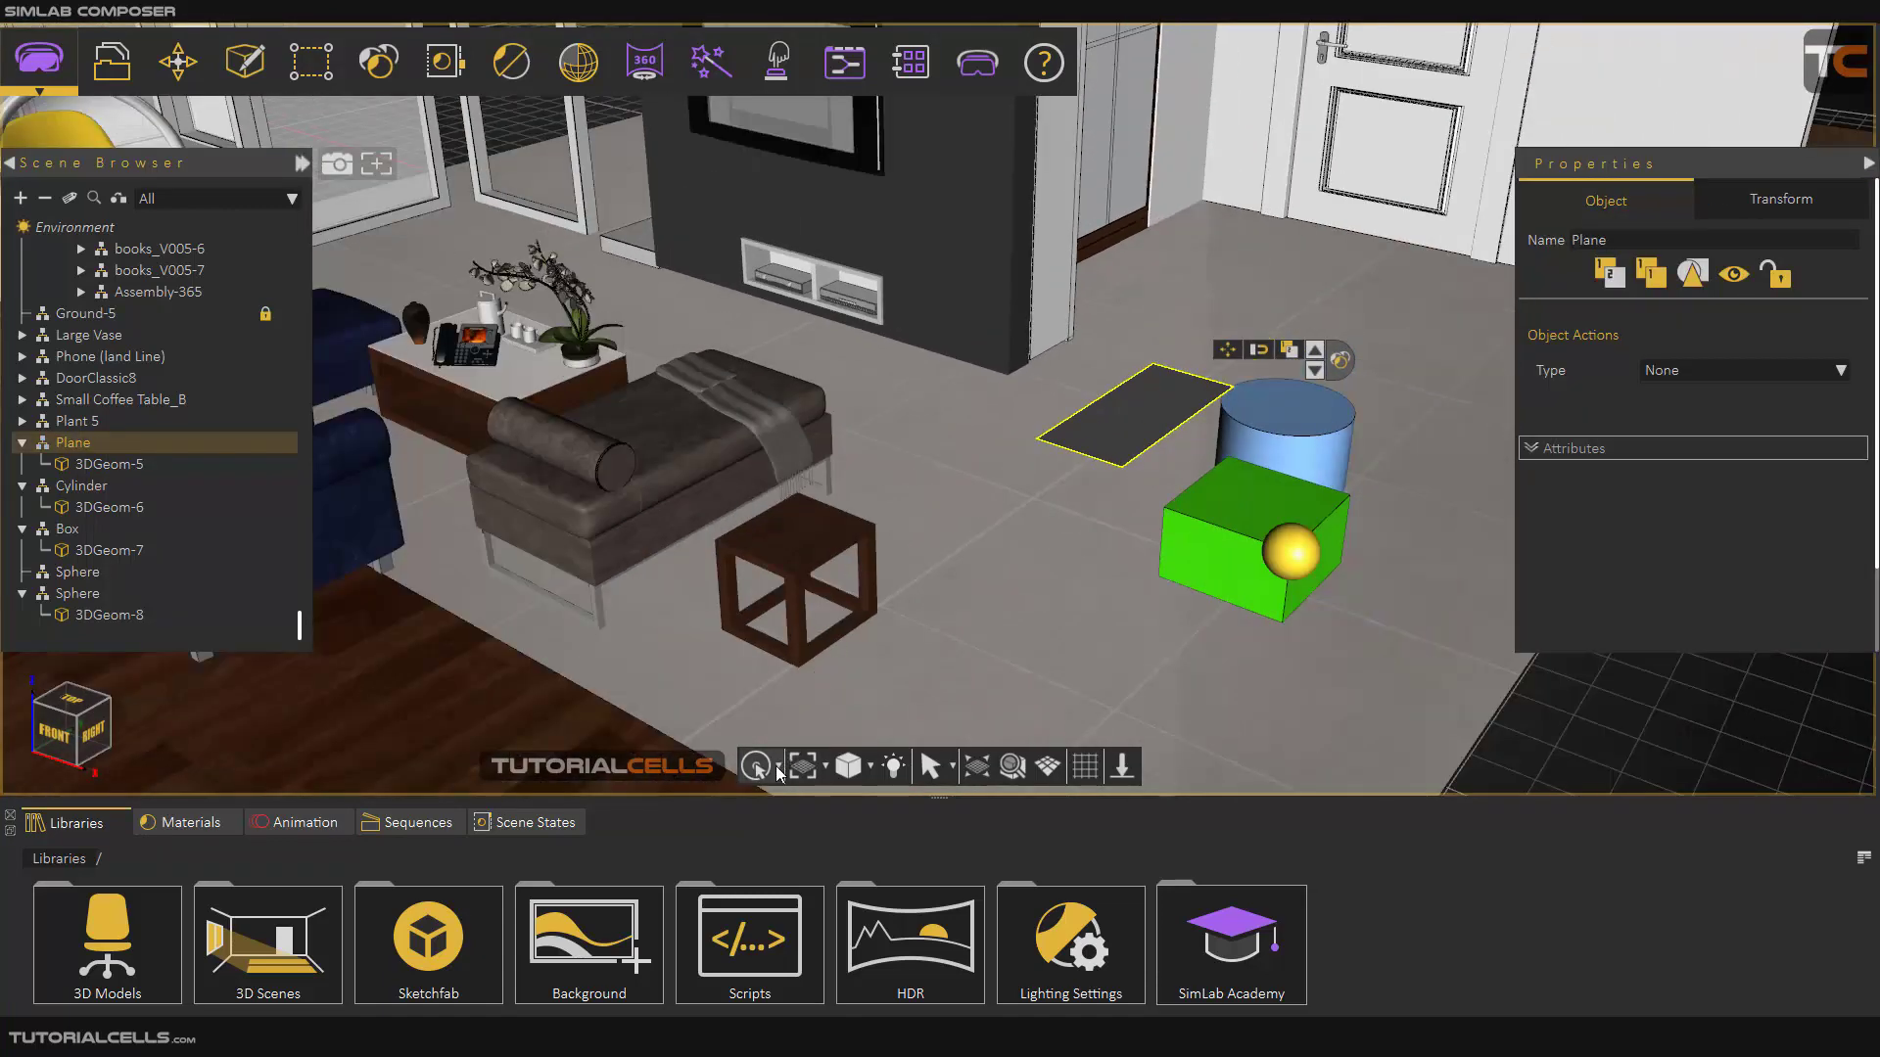
click(778, 767)
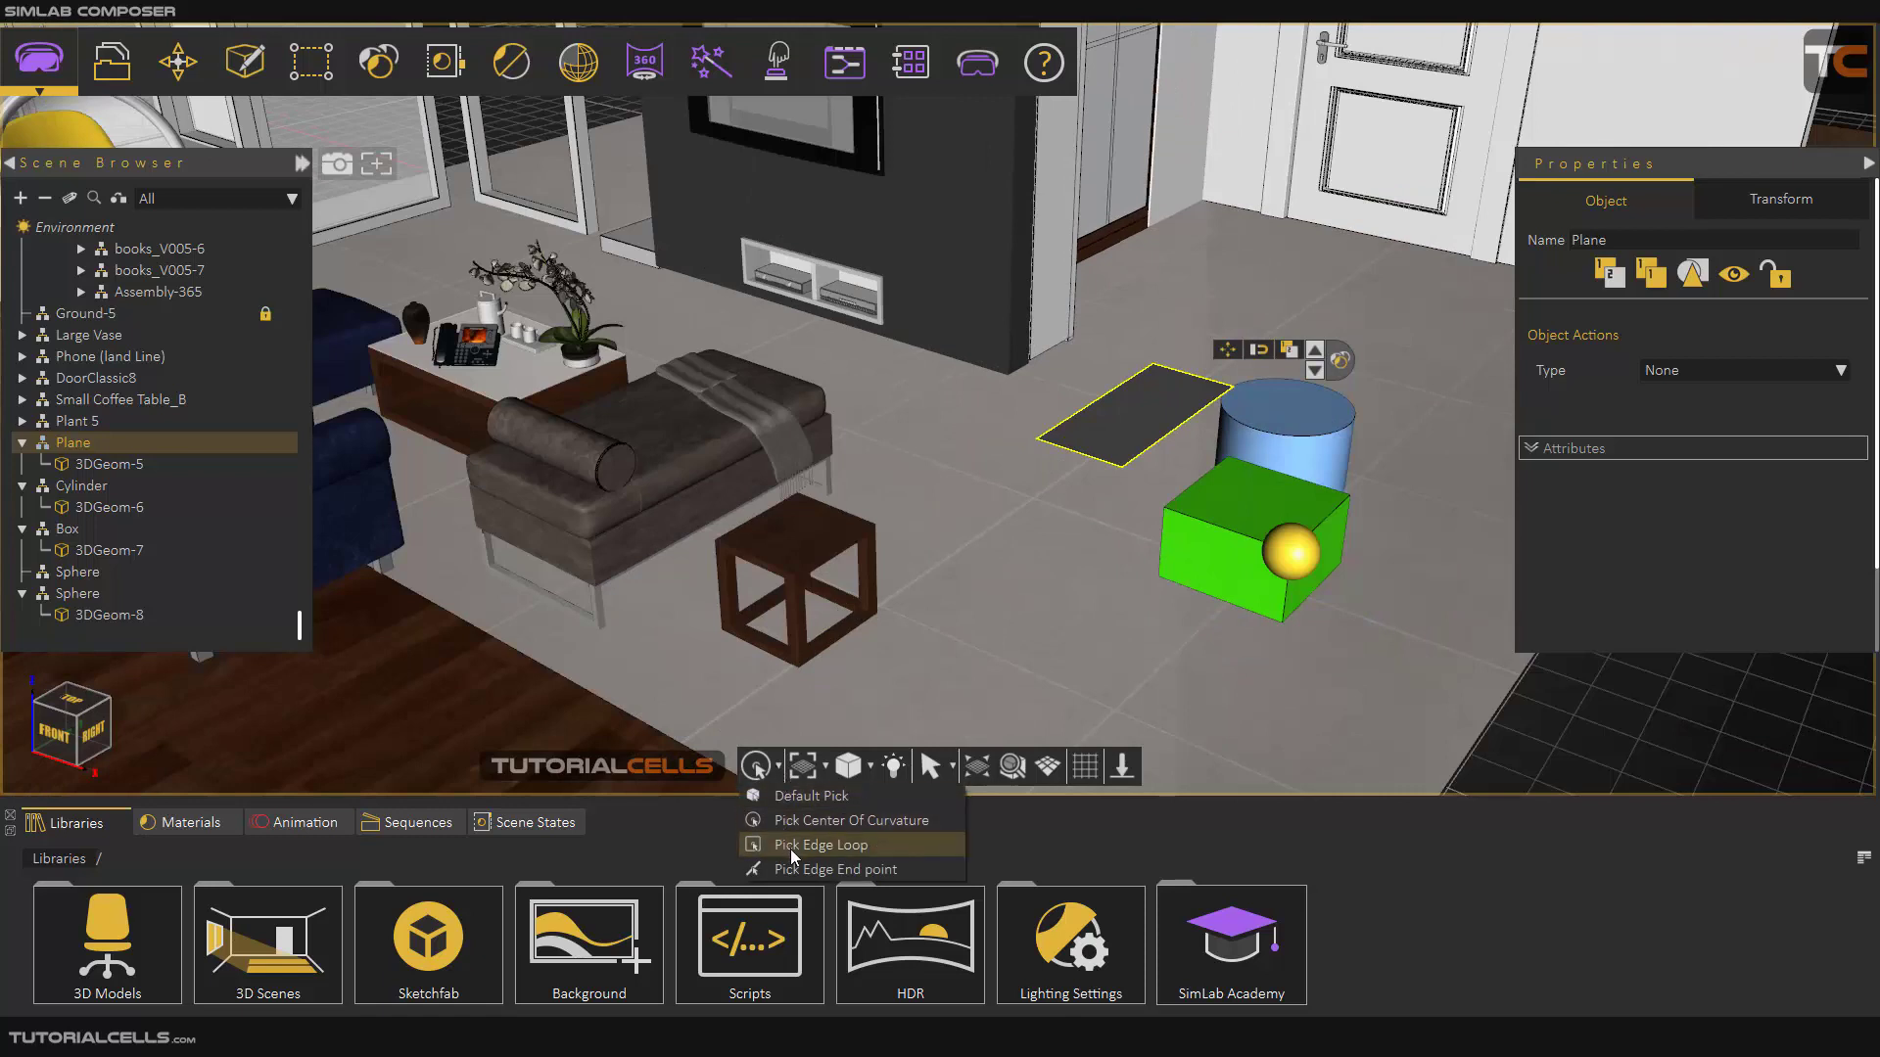
click(795, 796)
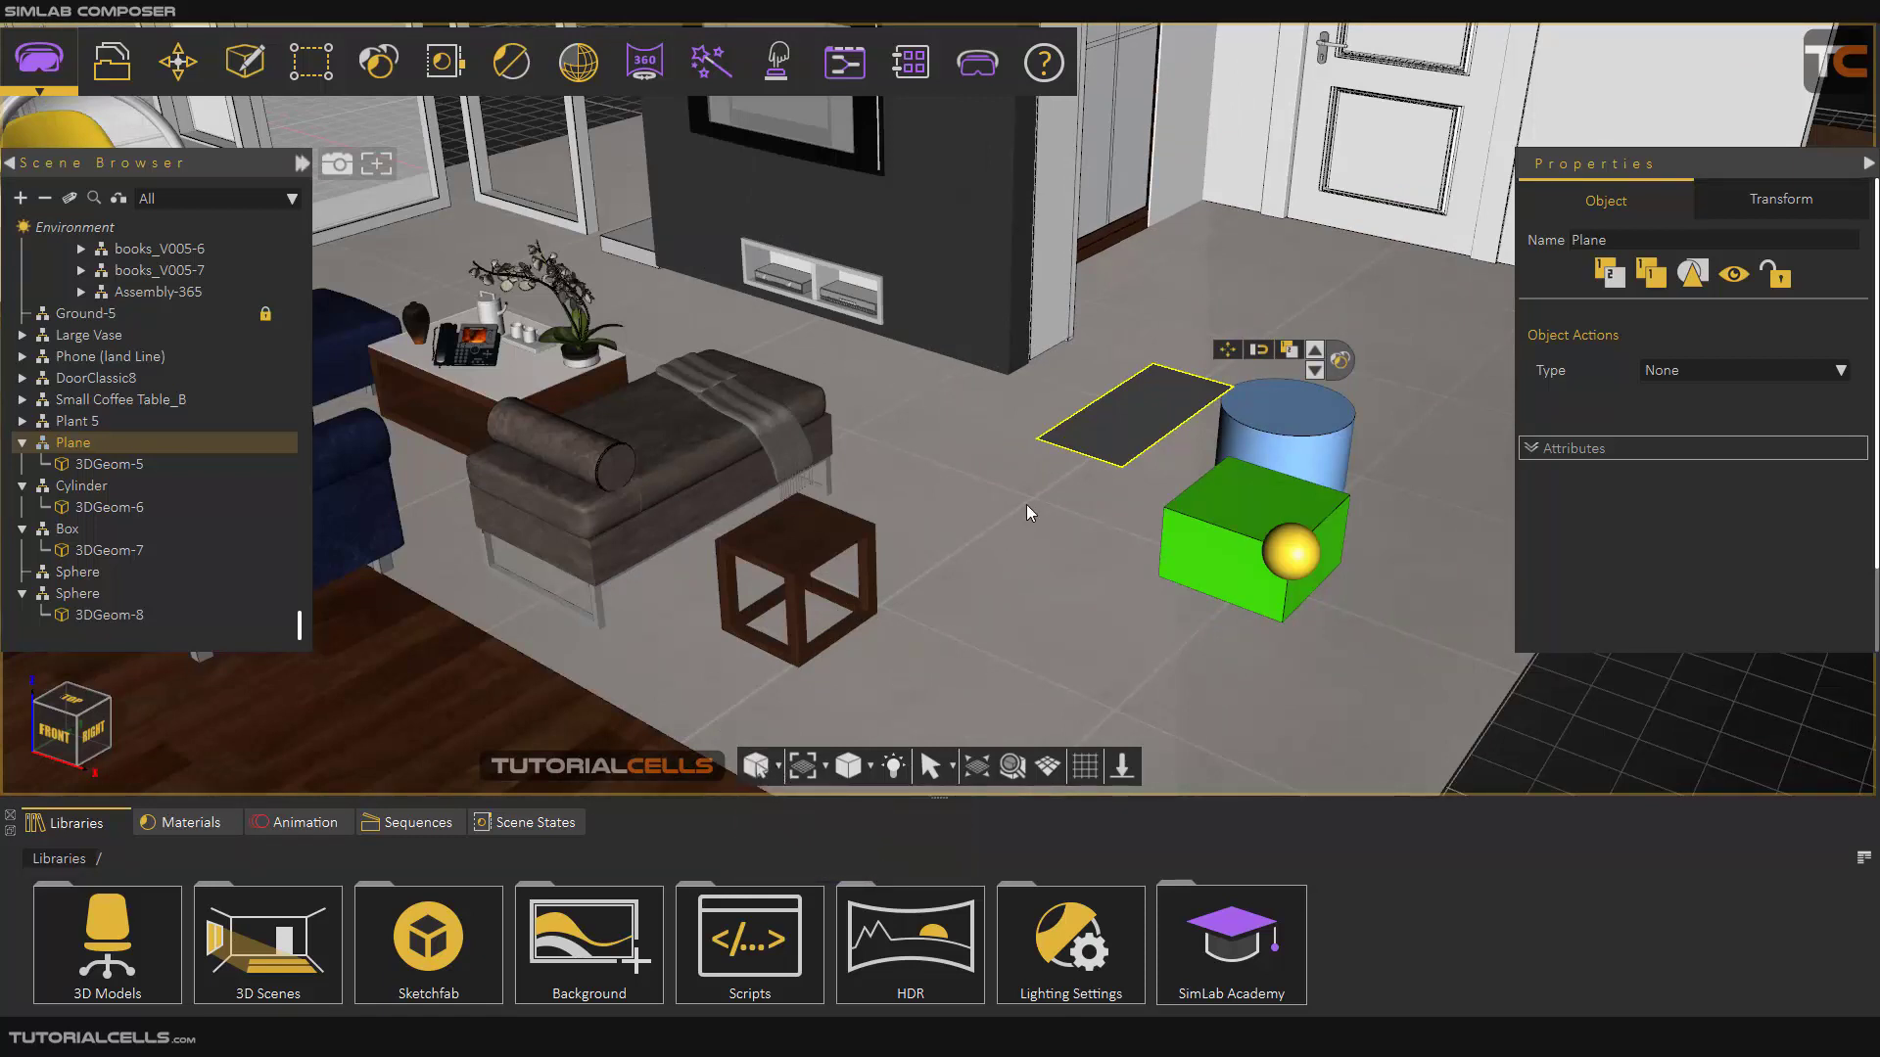
- Switch the pick mode to Pick Center Of Curvature and pick the front short edge of the dark rectangular plane on the floor
scroll(1026, 512, up, 2)
click(1077, 498)
scroll(1134, 429, up, 3)
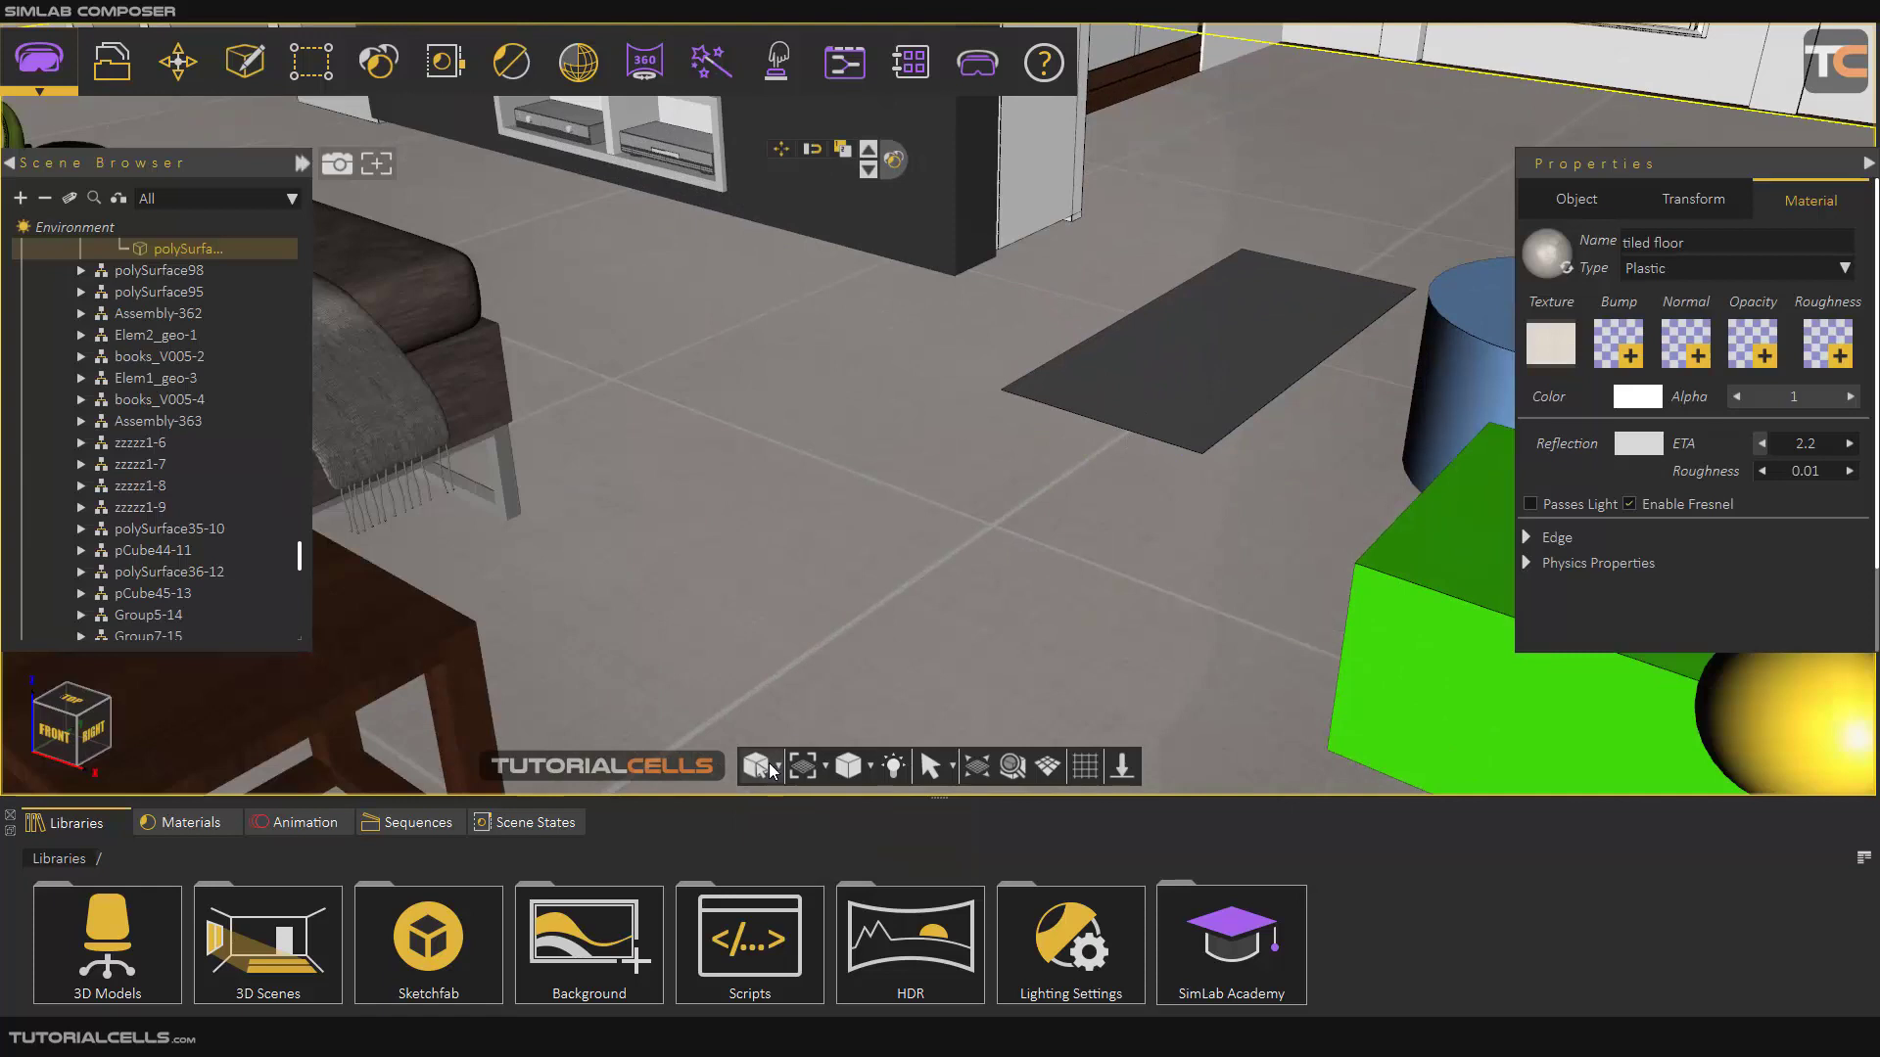
click(777, 767)
click(793, 820)
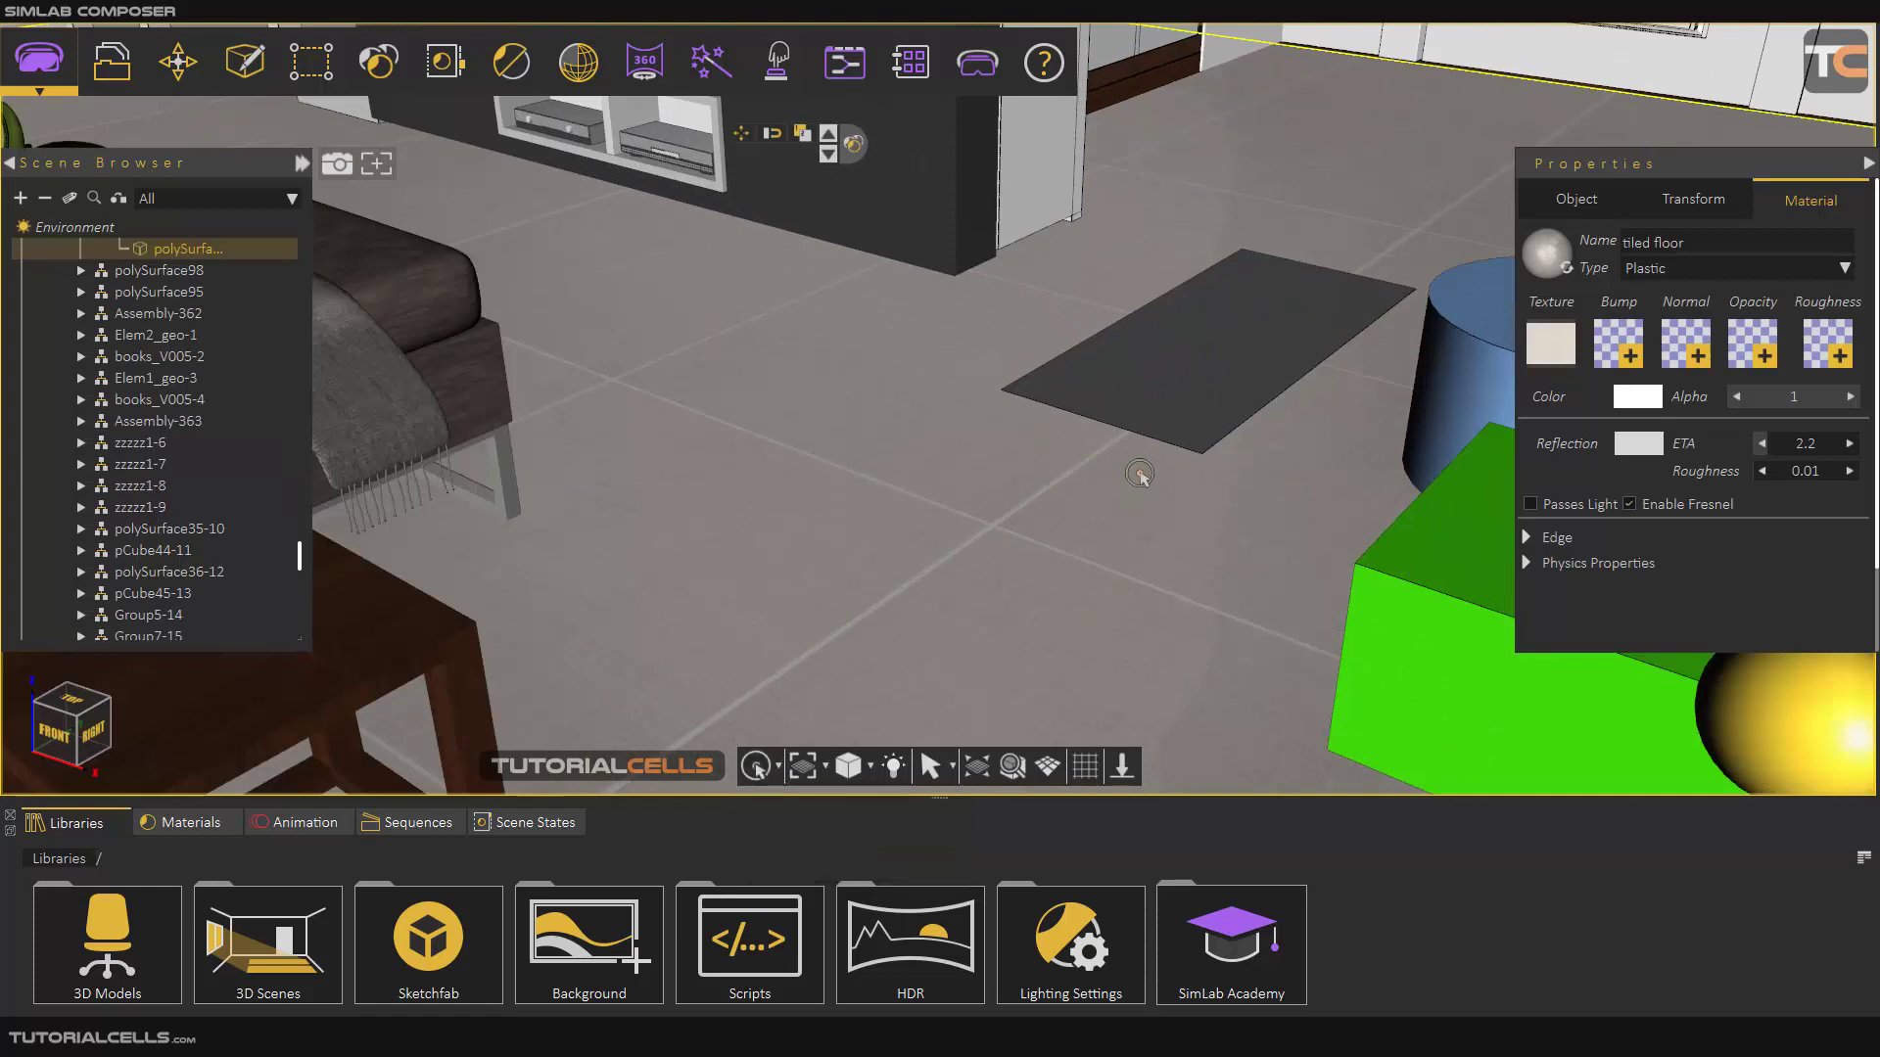
click(1171, 446)
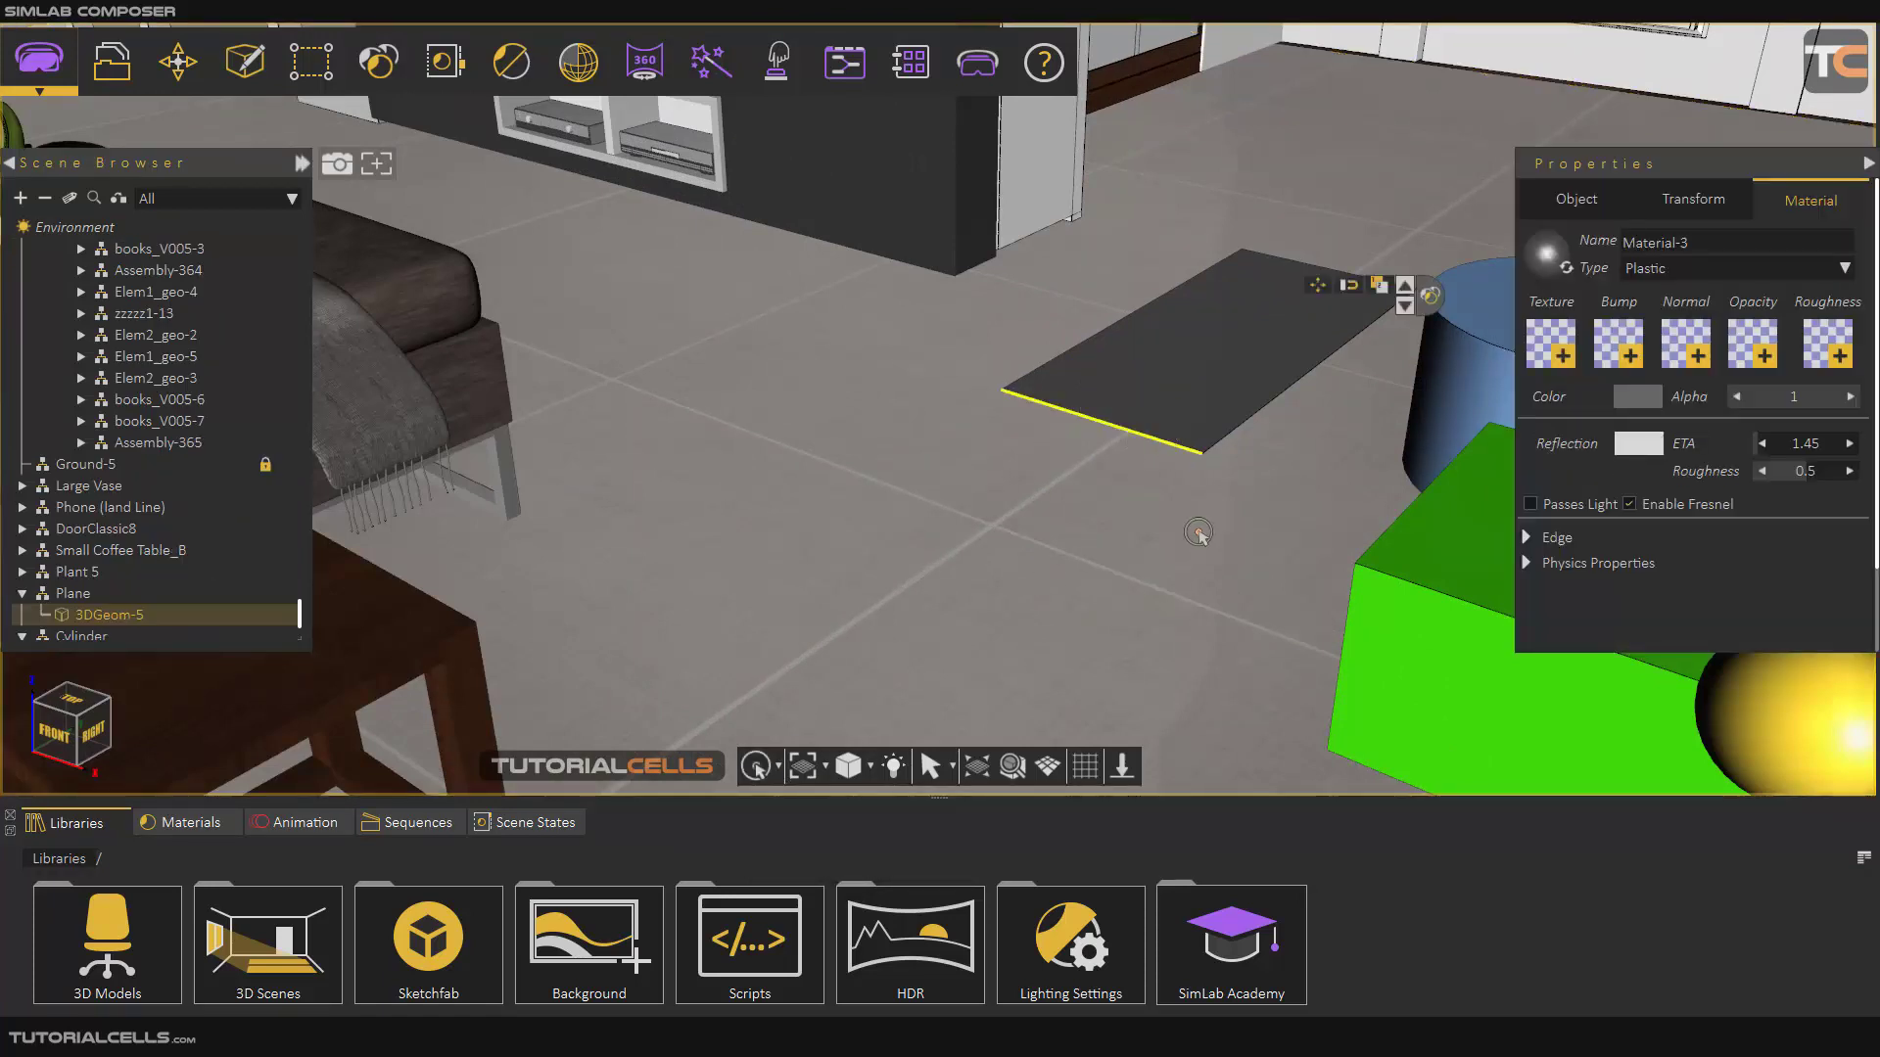
scroll(1102, 446, down, 2)
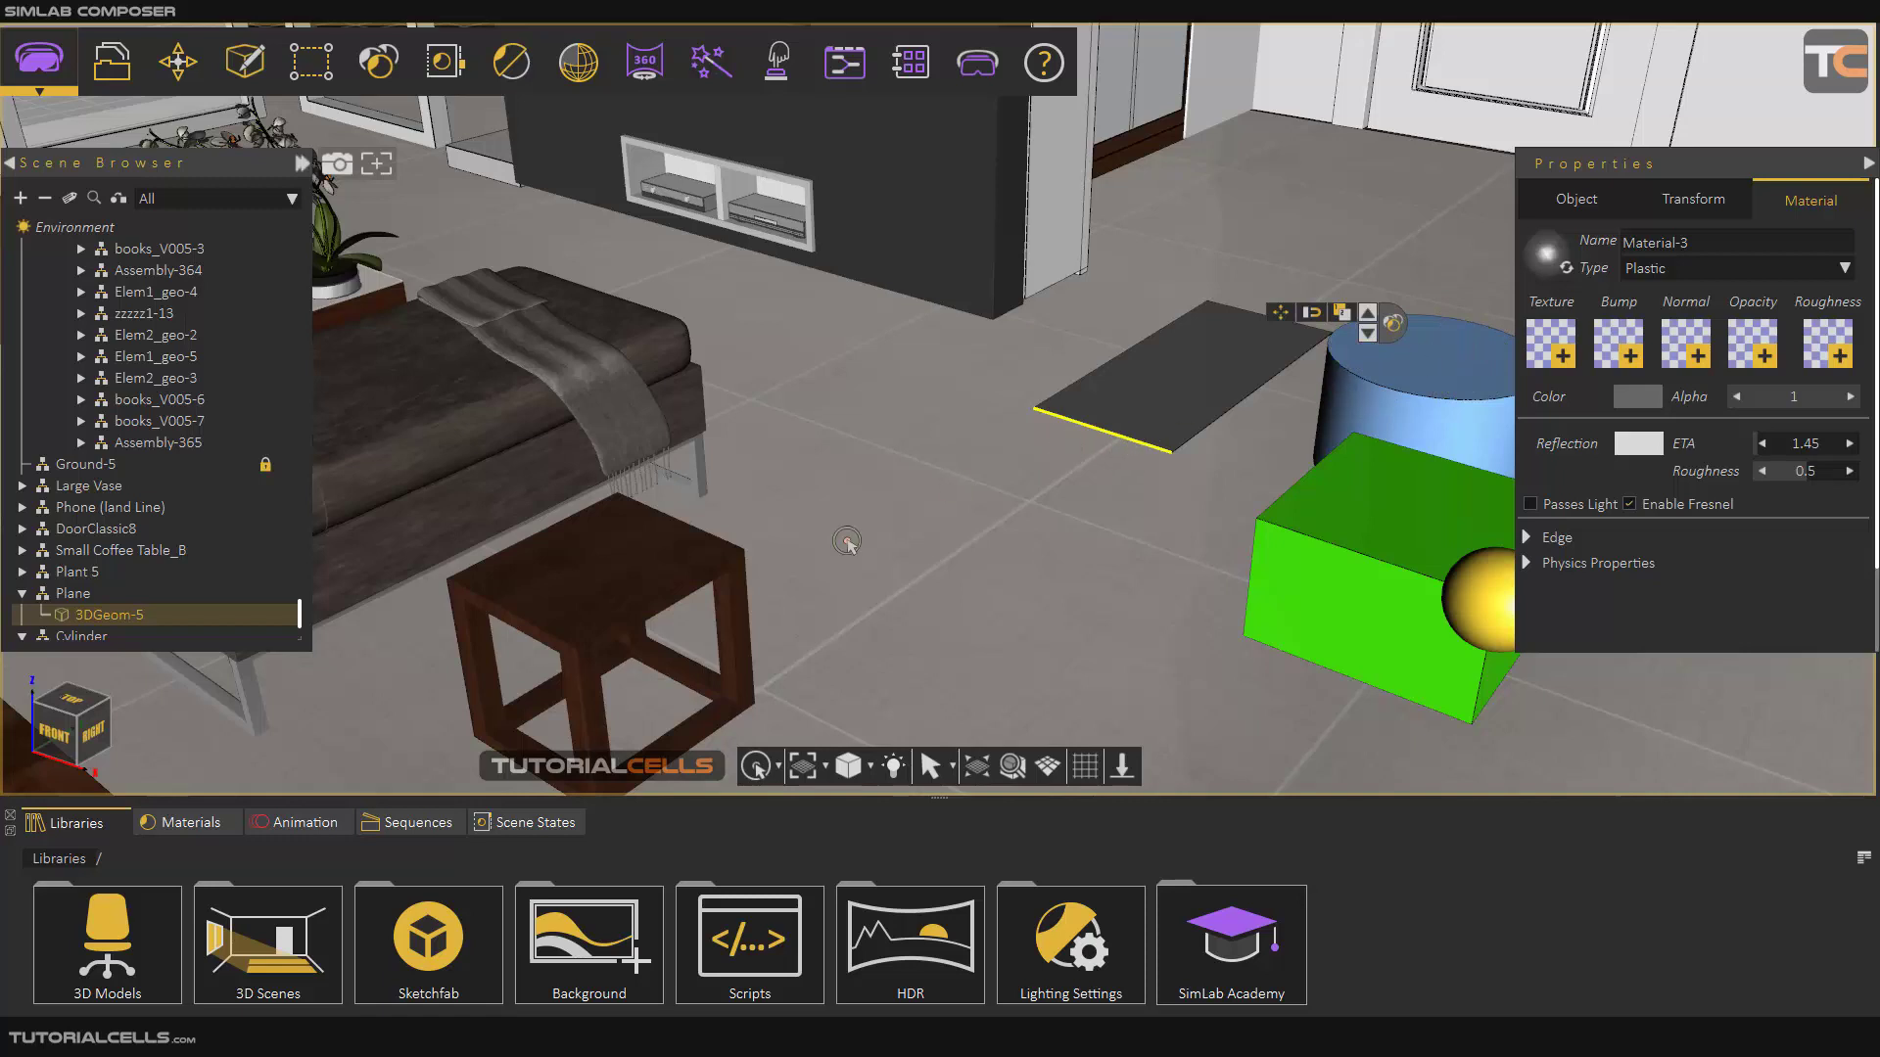
- Review the available pick modes and restore Default Pick for selecting in the room scene
click(777, 766)
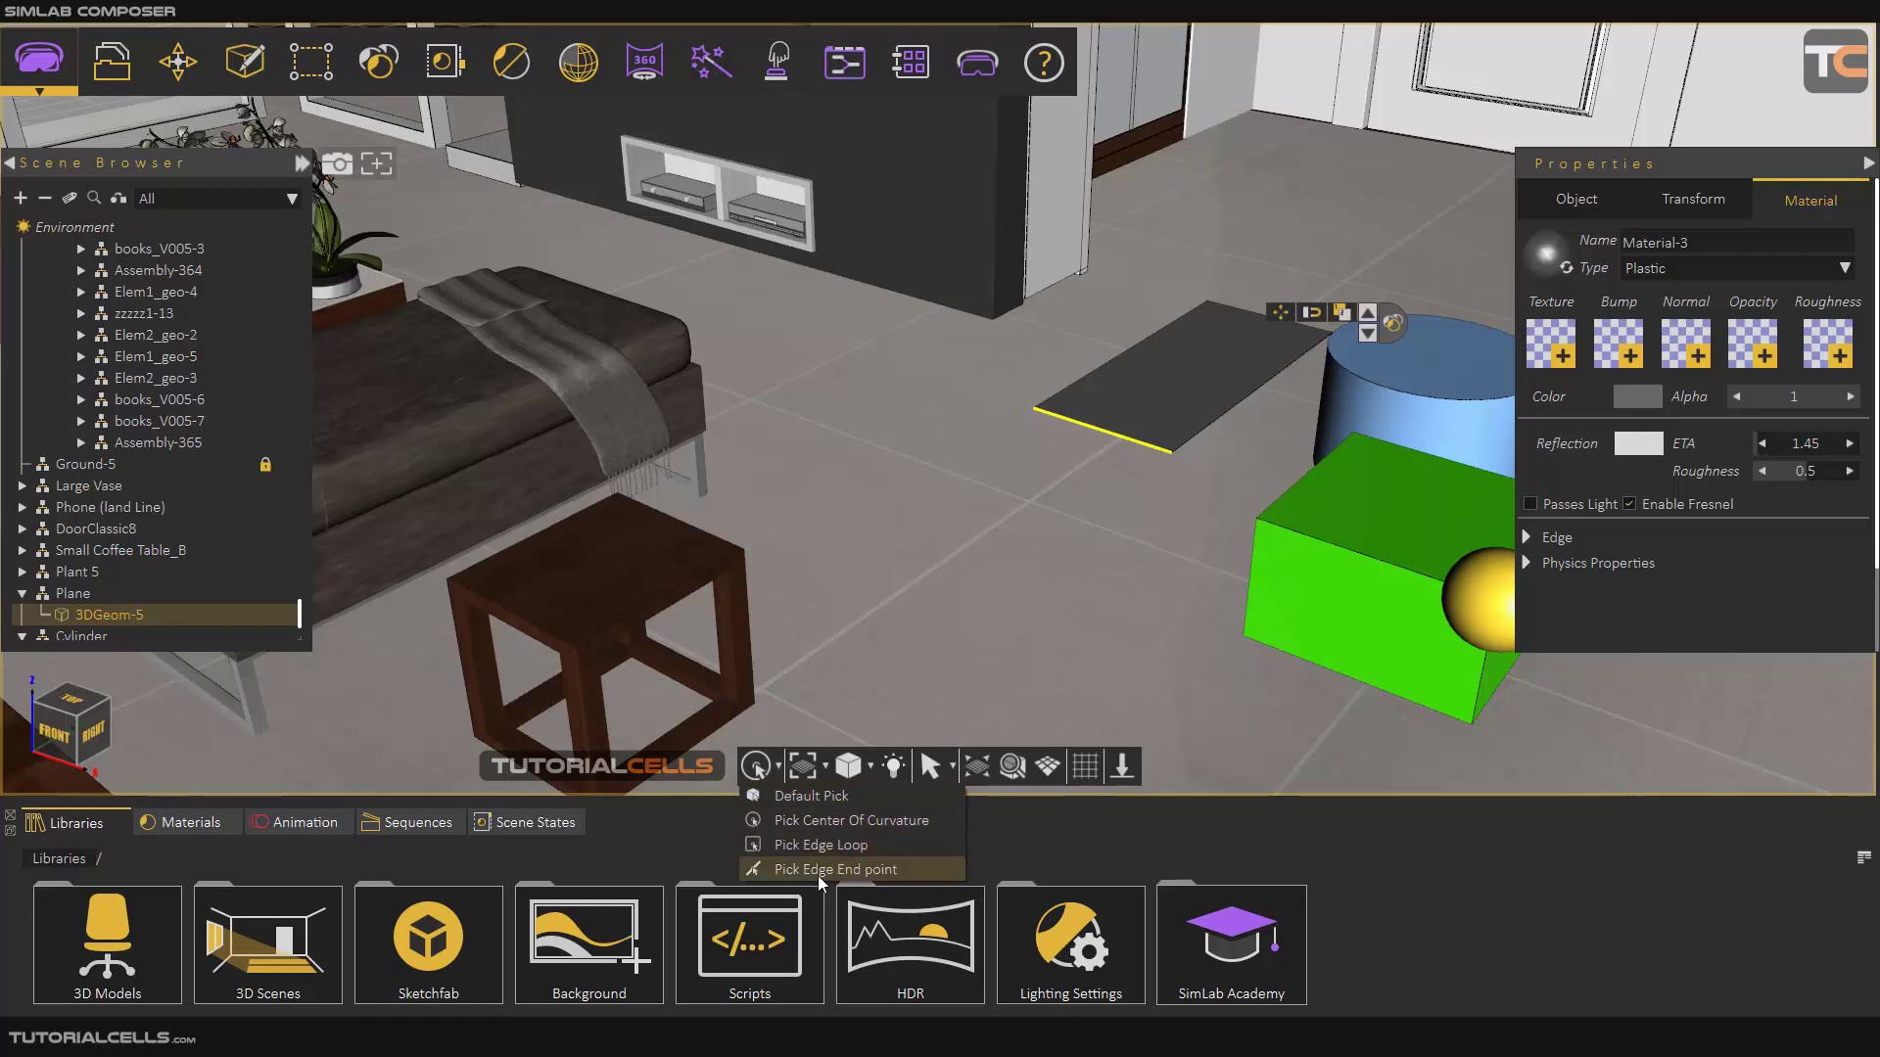
click(1032, 608)
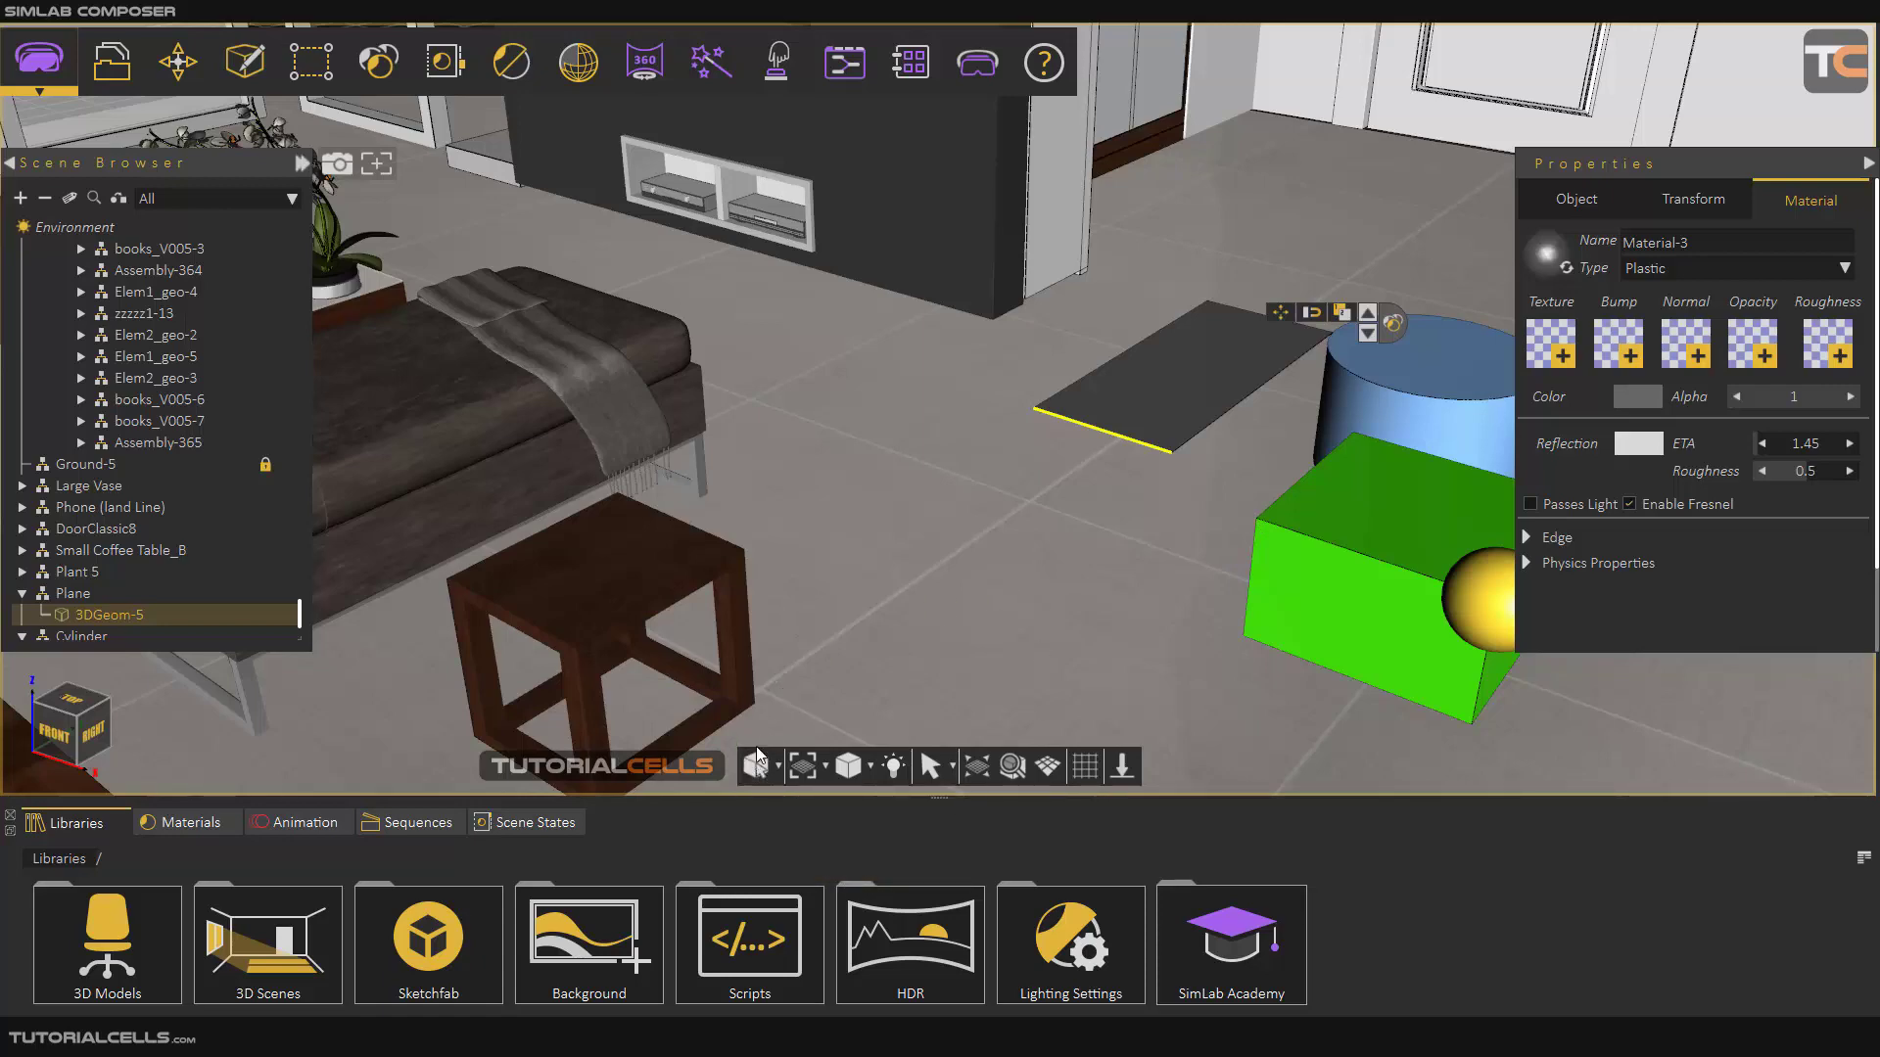
scroll(784, 607, down, 3)
scroll(1141, 311, down, 3)
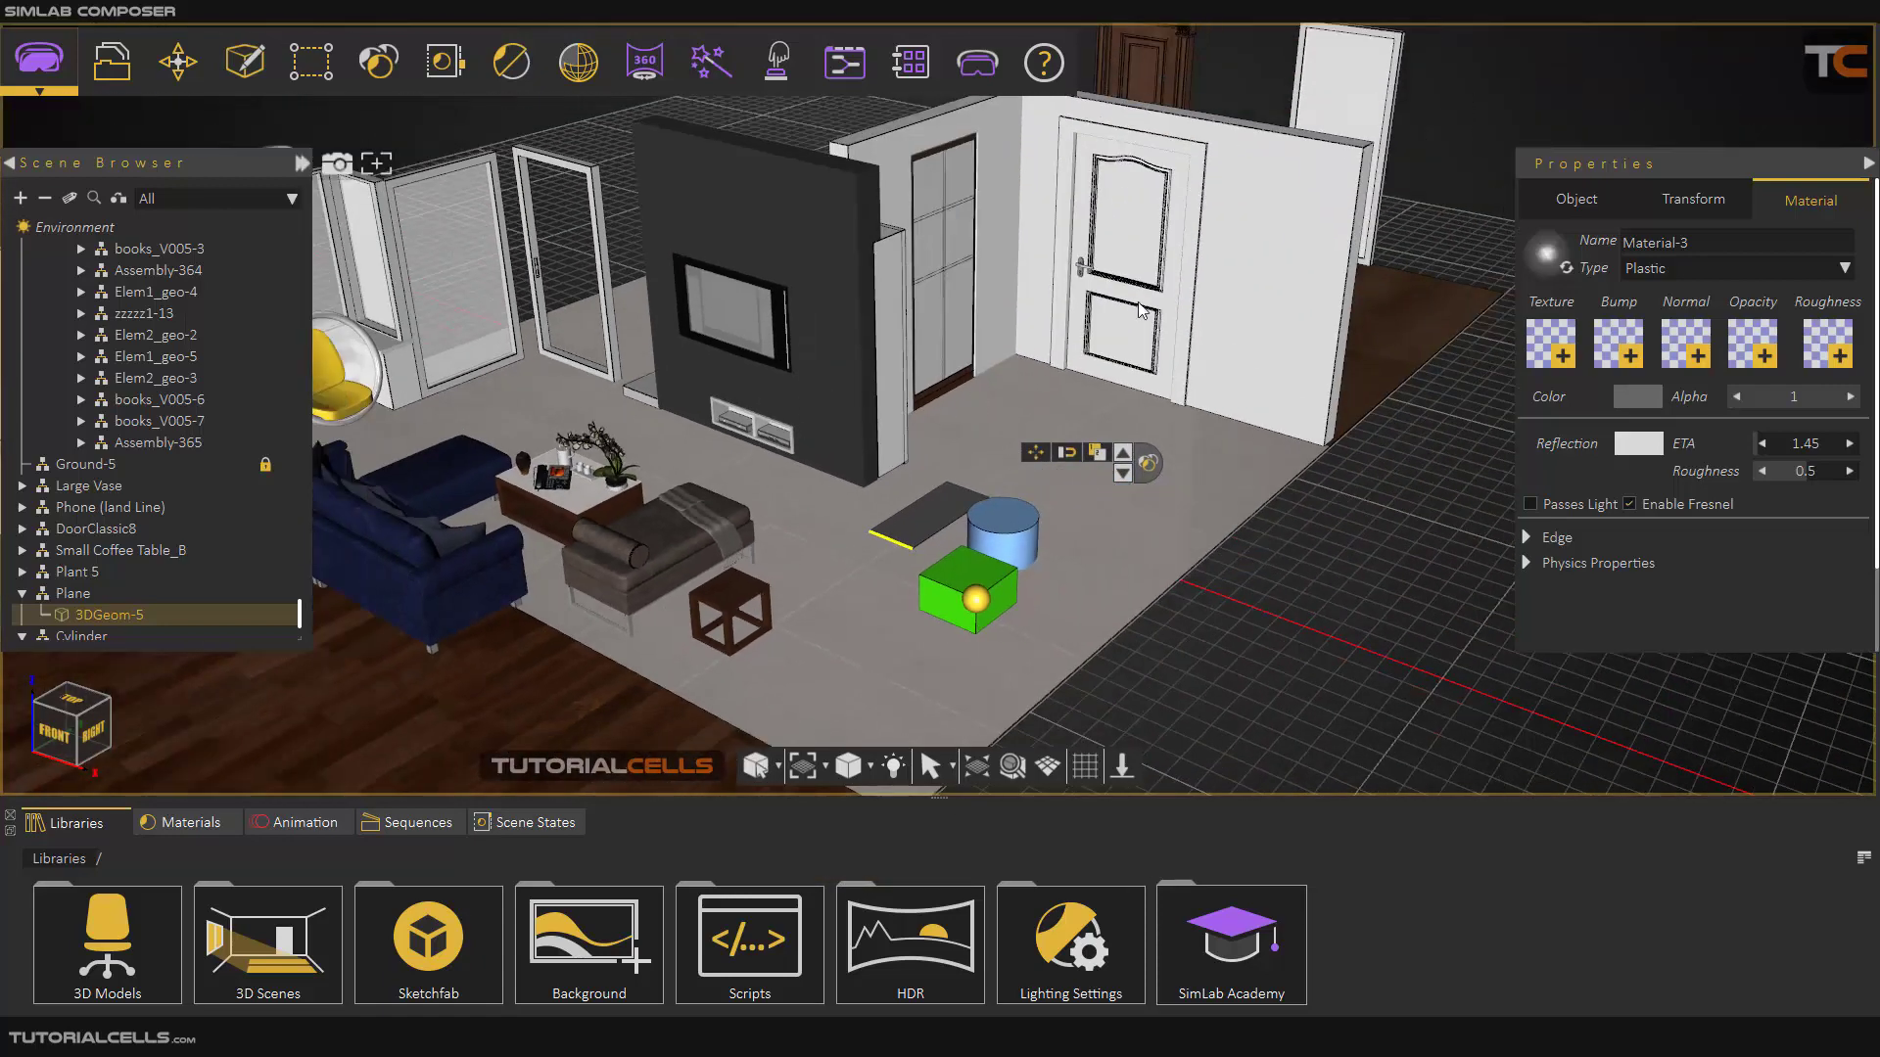